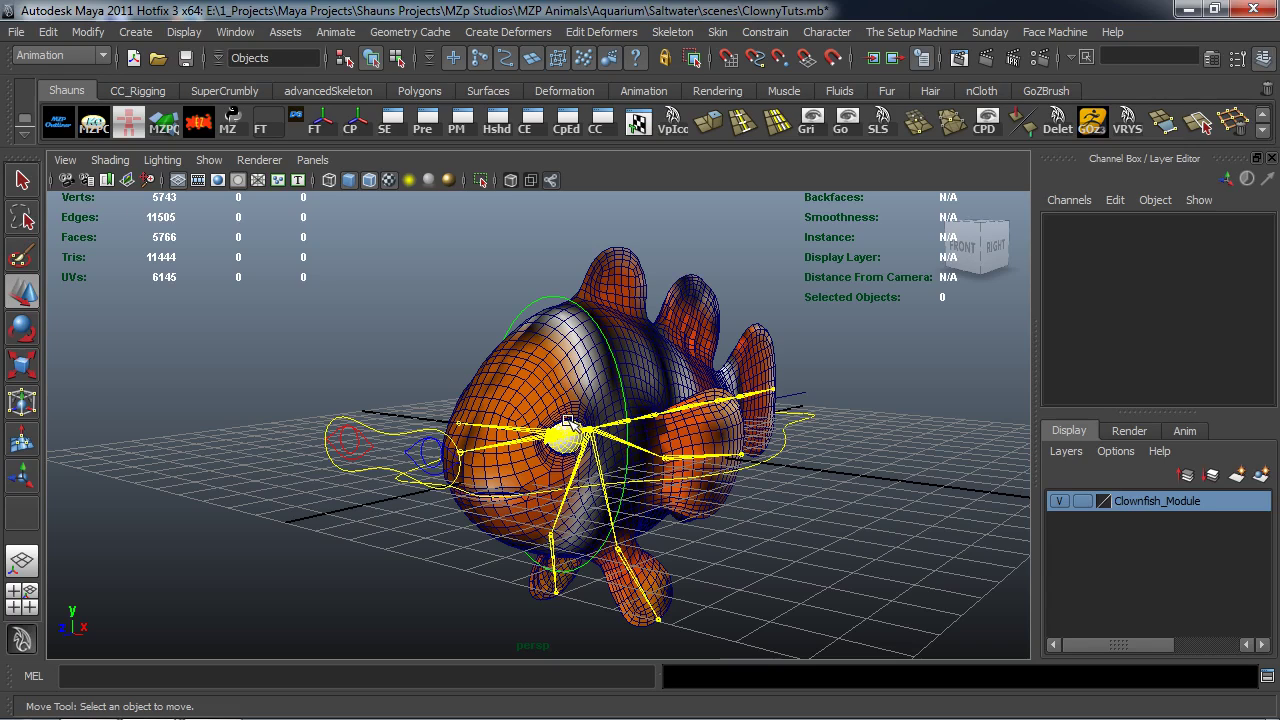
Examine the rigged clownfish's head and the joints and mesh around its eye from several angles and distances
left_click_drag(558, 414, 555, 453, "alt")
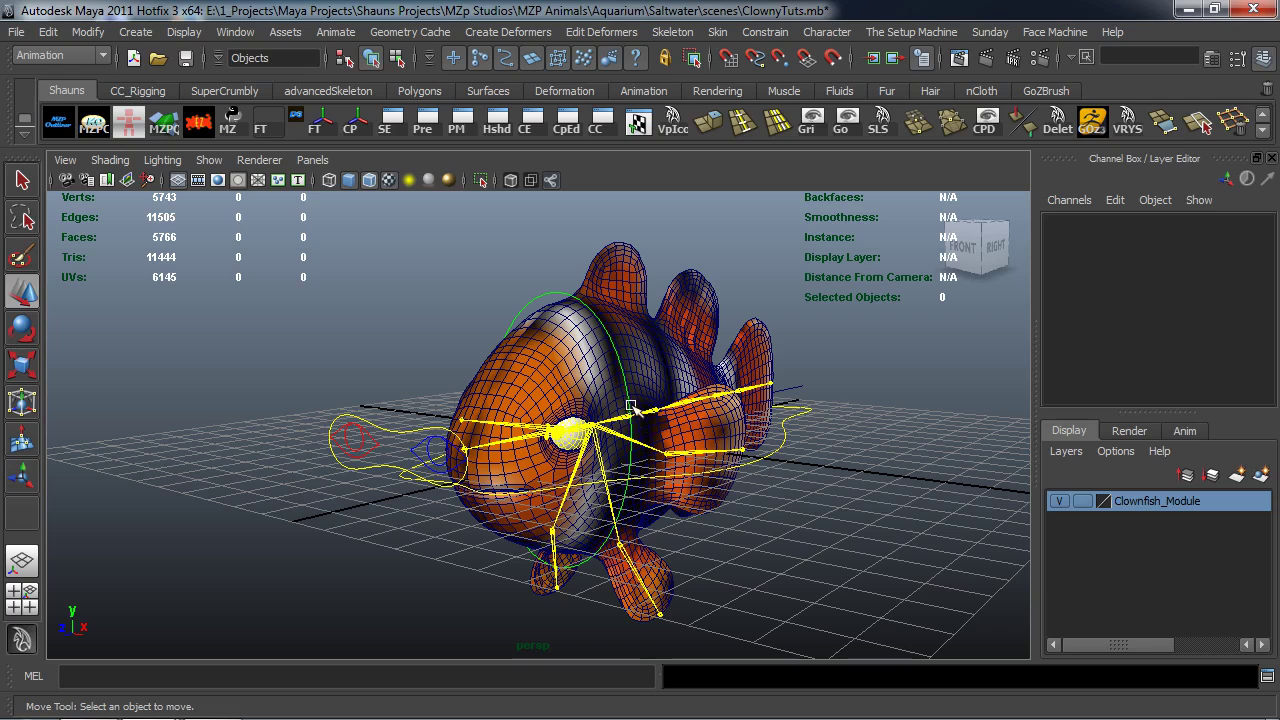
left_click_drag(586, 421, 578, 423, "alt")
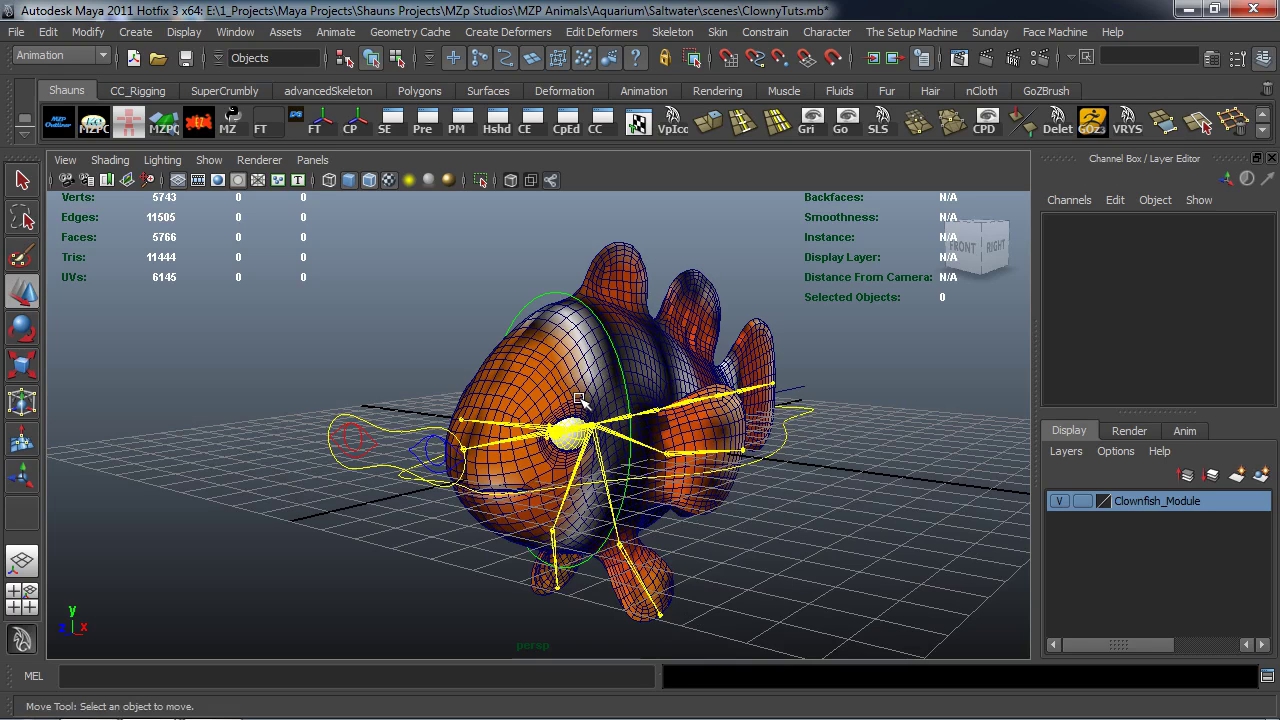
left_click_drag(578, 401, 548, 413, "alt")
scroll(529, 439, "up", 5)
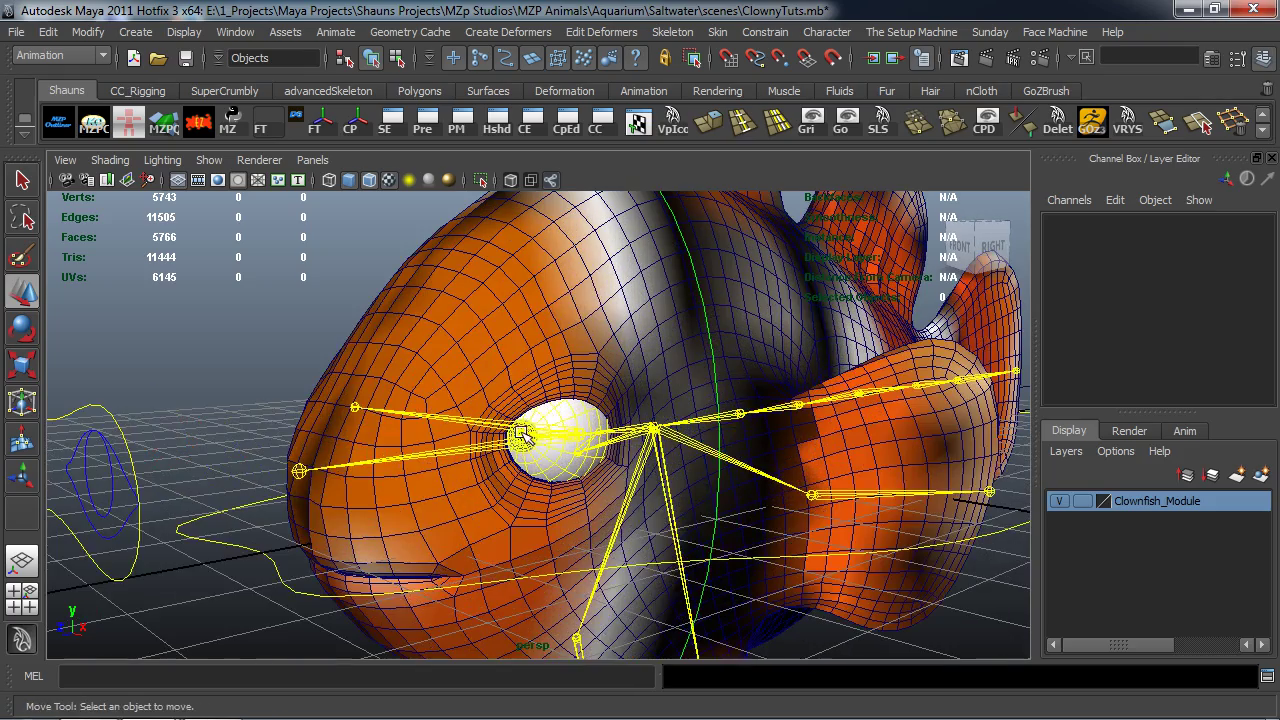
left_click_drag(560, 452, 497, 440, "alt")
scroll(612, 443, "down", 5)
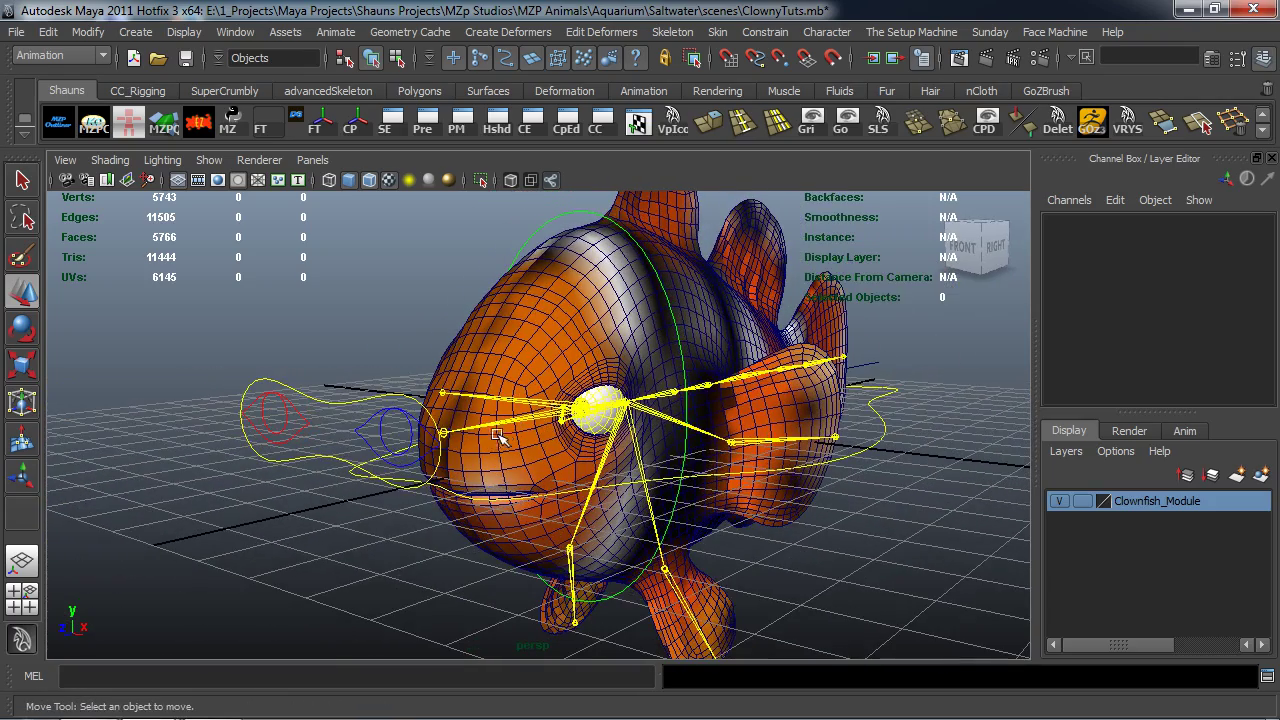
left_click_drag(484, 435, 555, 430, "alt")
scroll(504, 427, "down", 5)
scroll(558, 424, "up", 3)
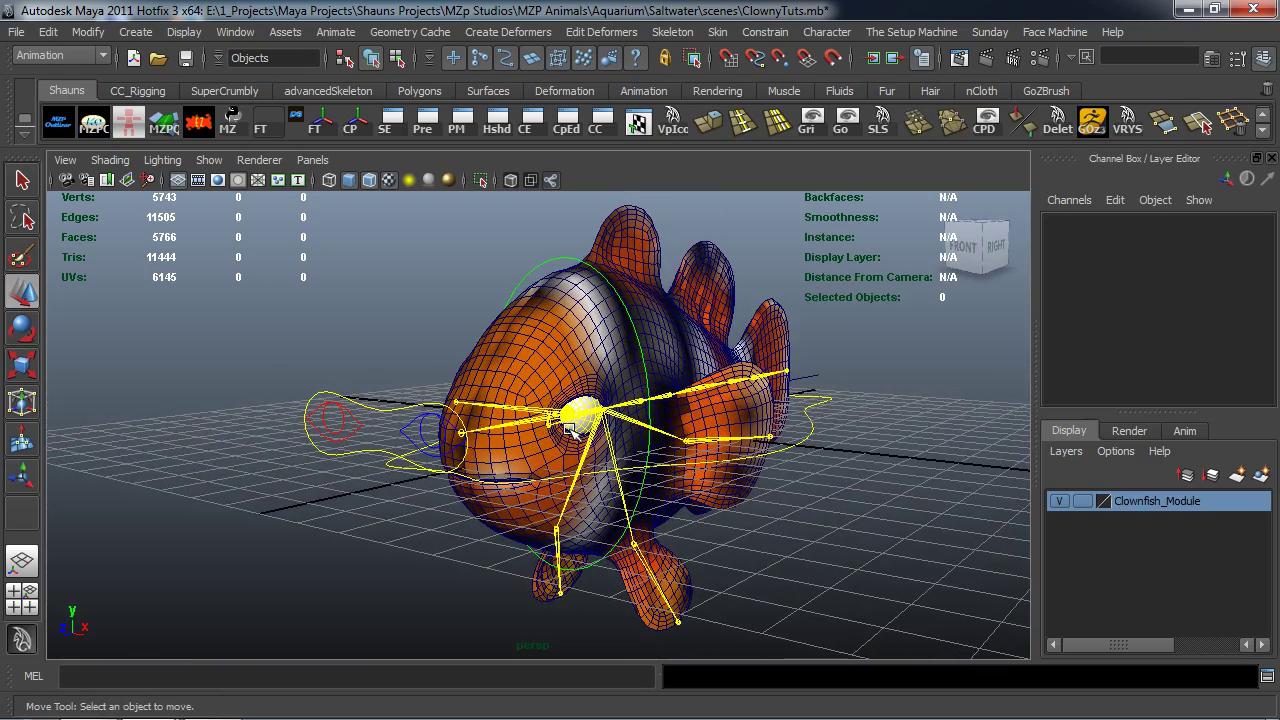
left_click_drag(568, 430, 542, 453, "alt")
scroll(563, 447, "up", 5)
scroll(542, 453, "up", 6)
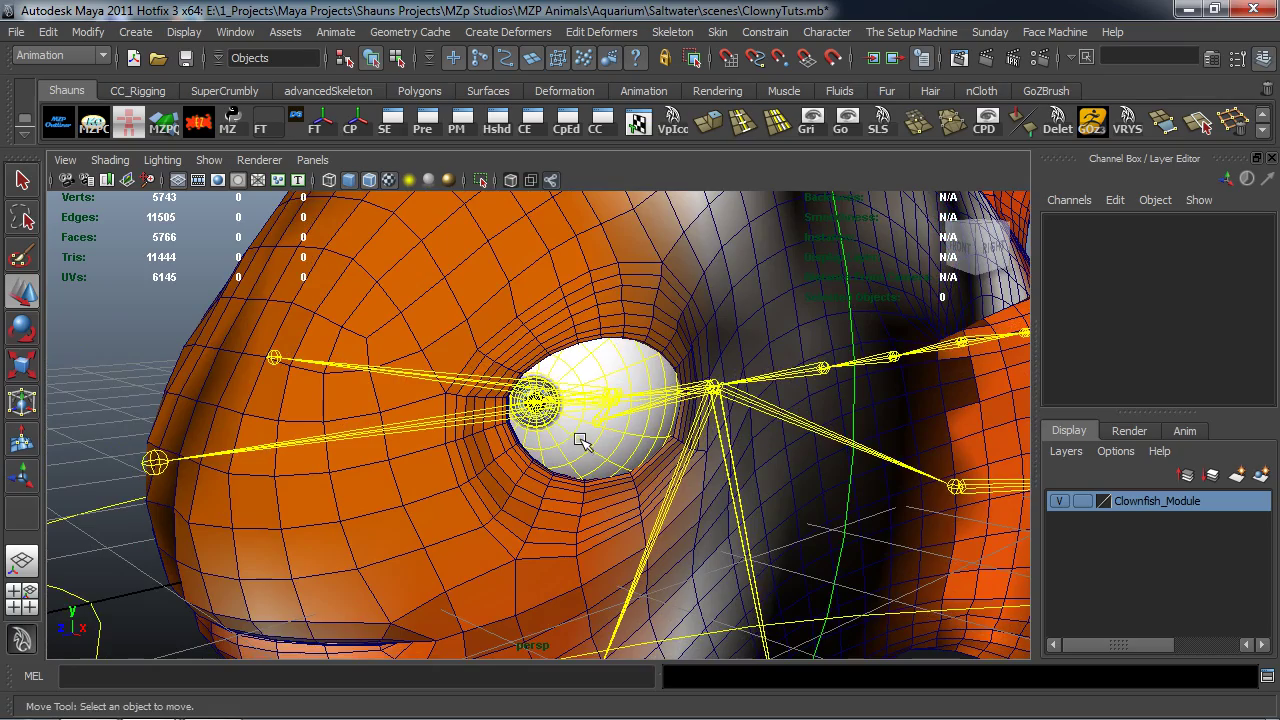
left_click_drag(575, 405, 565, 430, "alt")
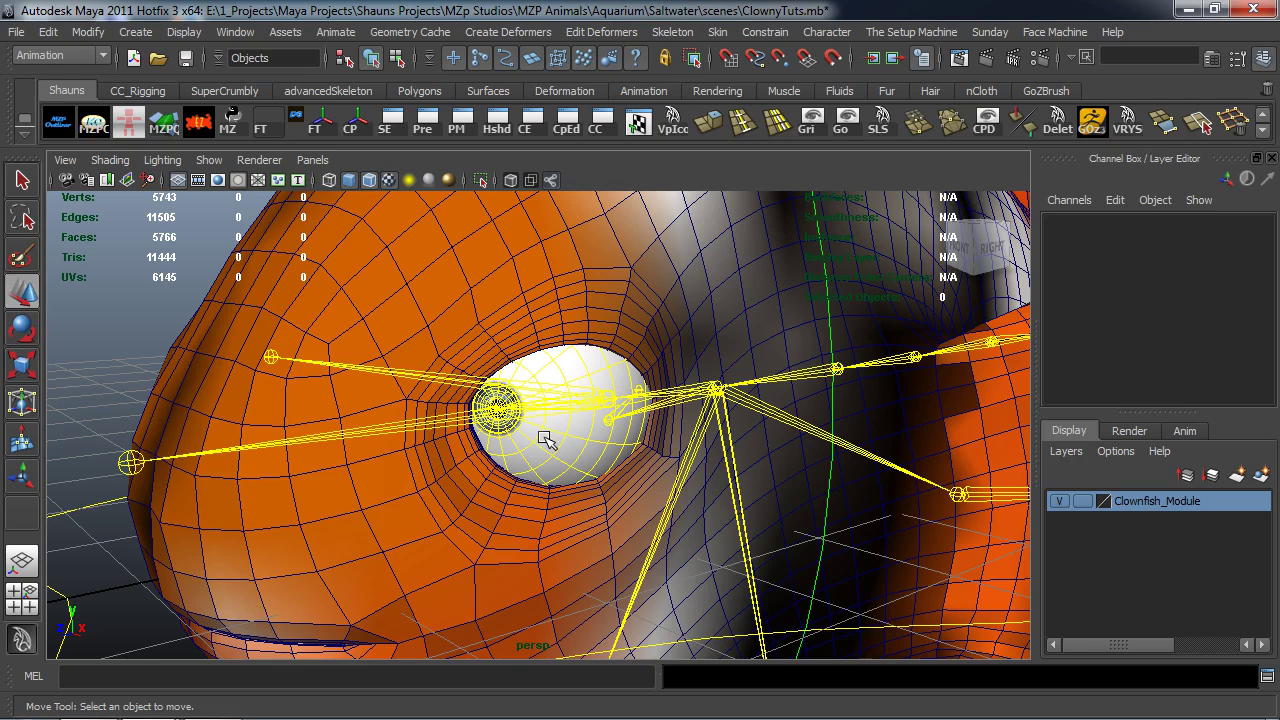
Set the Clownfish_Module layer to reference display and hide the joints in the viewport
mouse_move(545, 440)
left_mouse_down("alt")
mouse_move(530, 432)
mouse_move(560, 442)
left_mouse_up("alt")
left_click(1079, 501)
left_click(1082, 501)
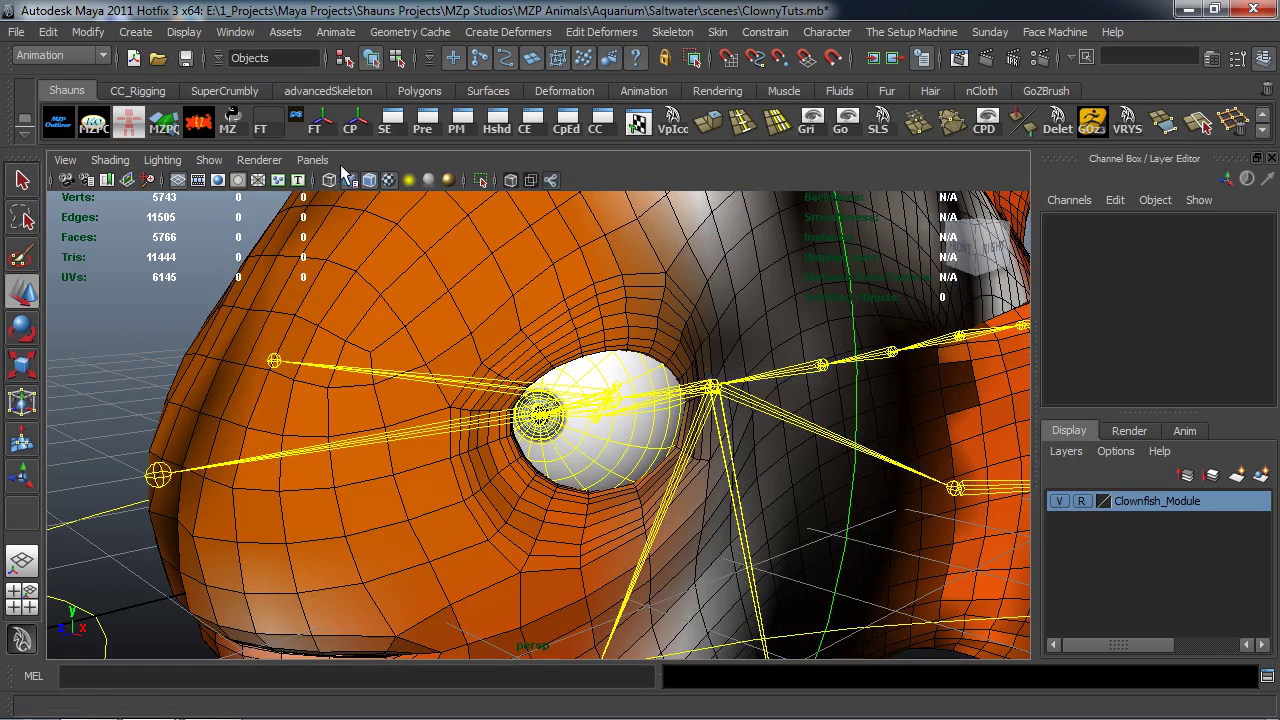
left_click(205, 161)
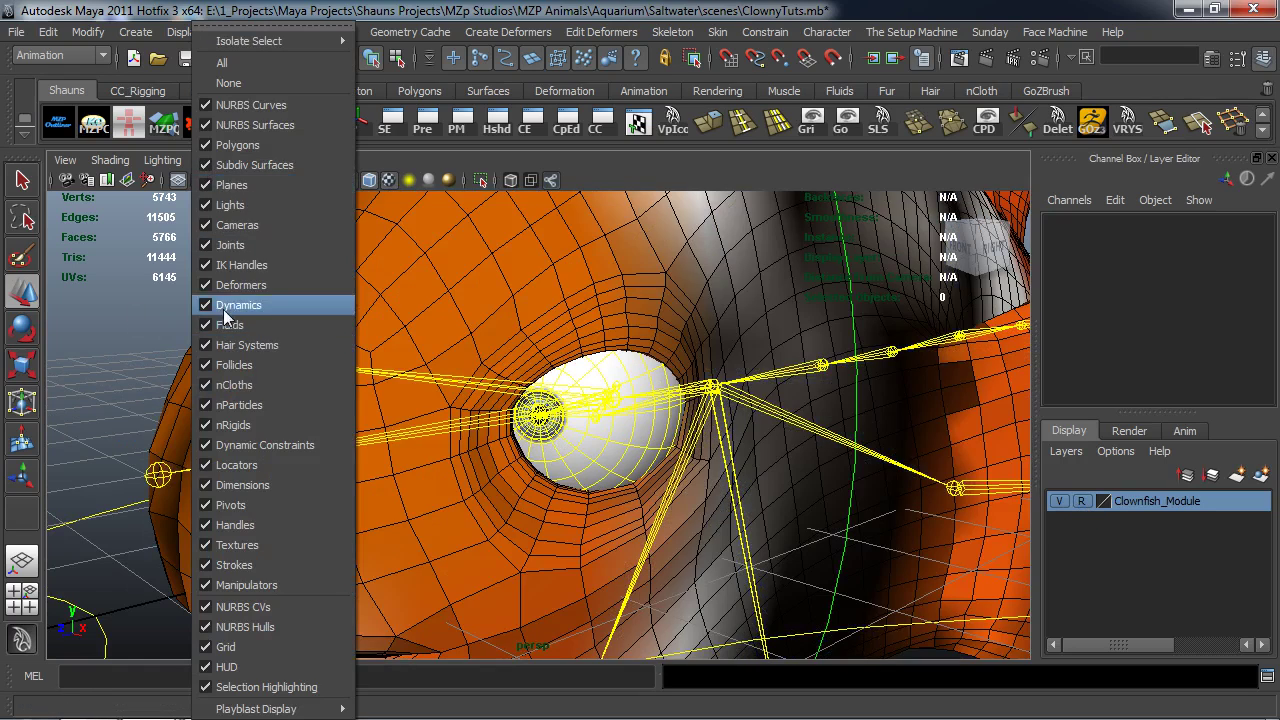
left_click(225, 248)
mouse_move(288, 328)
left_mouse_down("alt")
mouse_move(209, 326)
mouse_move(283, 331)
left_mouse_up("alt")
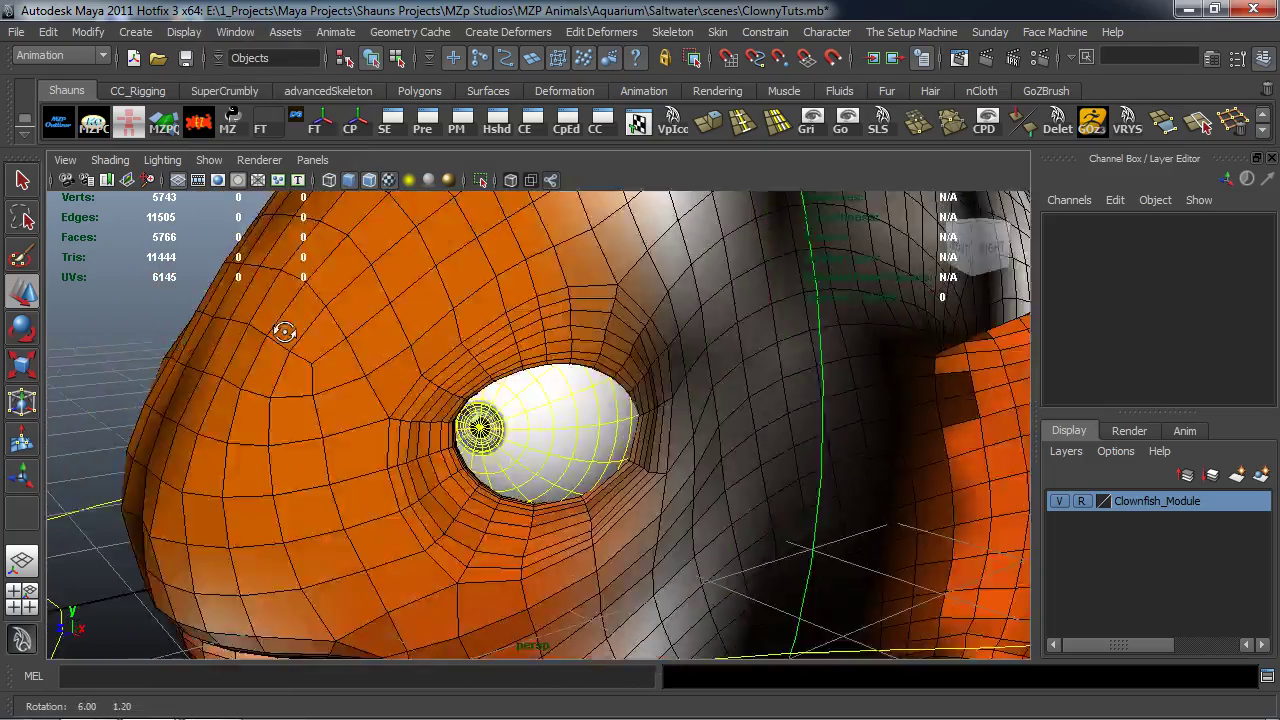
scroll(326, 374, "down", 5)
left_click_drag(326, 374, 492, 386, "alt")
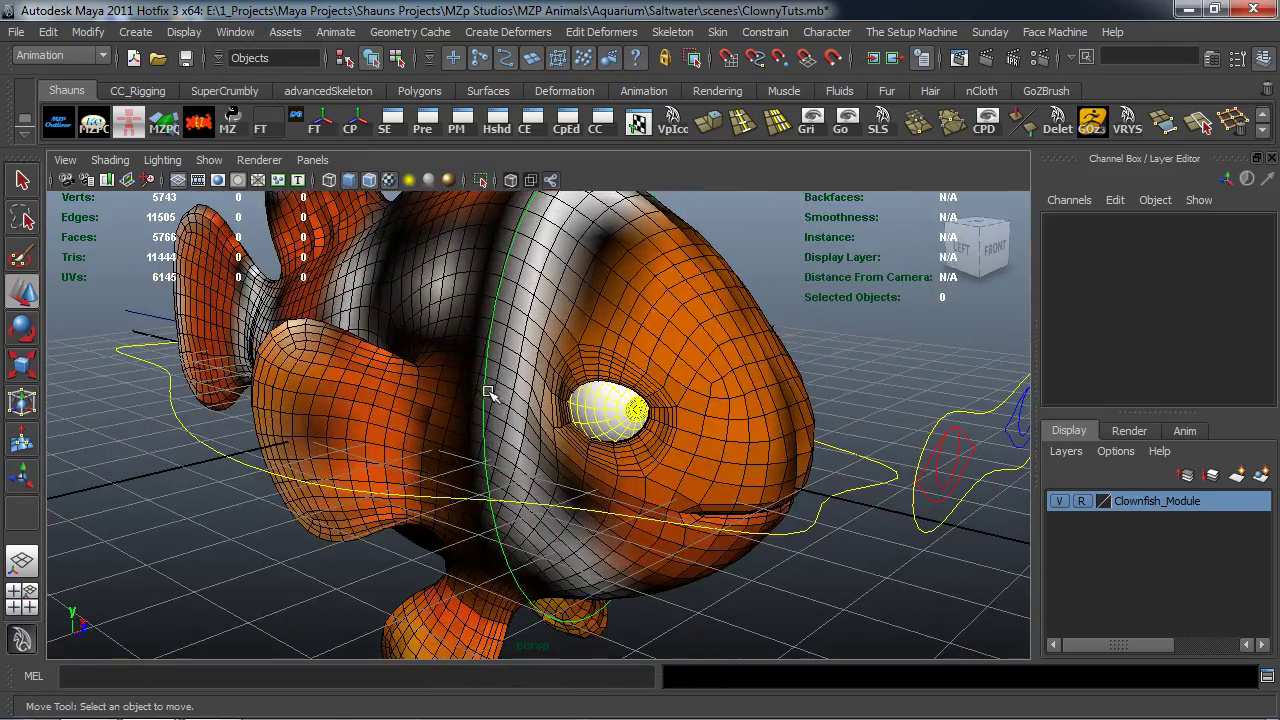
Display the fish without textures and add both eye meshes, L_Eye and R_Eye, to the Clownfish_Module layer
key("5")
scroll(505, 415, "up", 3)
left_click(640, 408)
left_click_drag(650, 415, 488, 420, "alt")
left_click(676, 414, "shift")
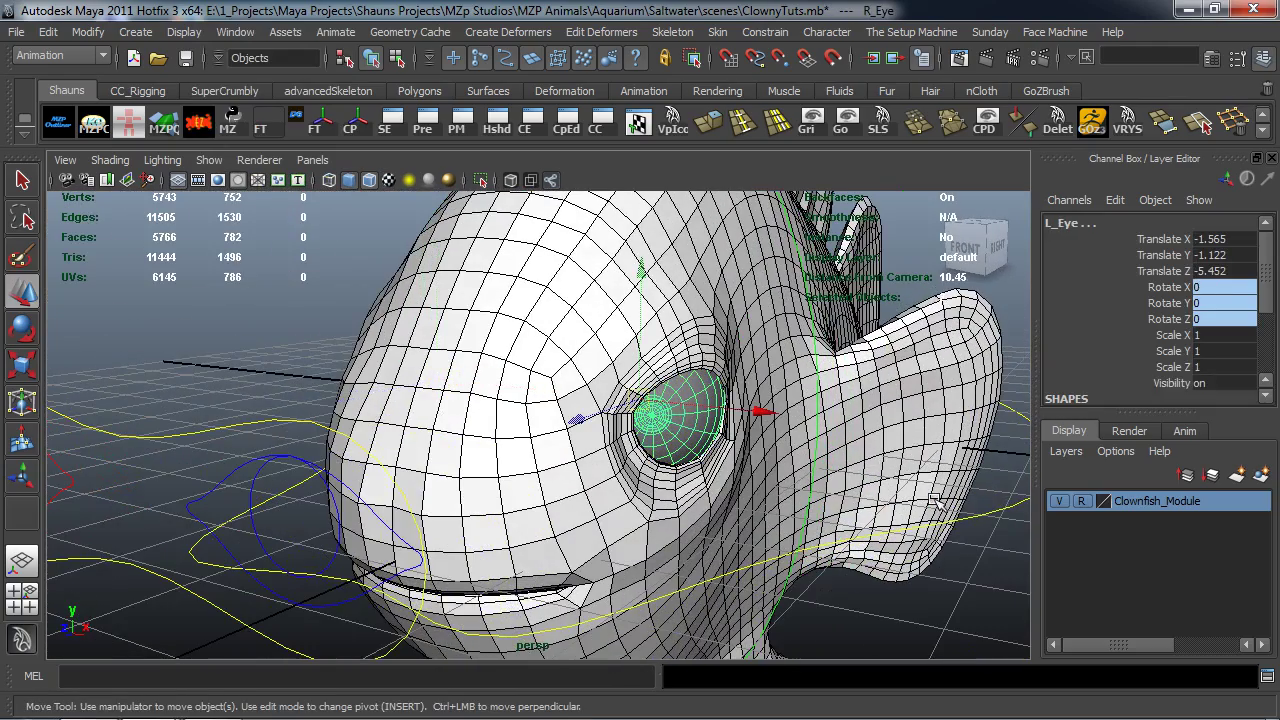
right_click(1129, 503)
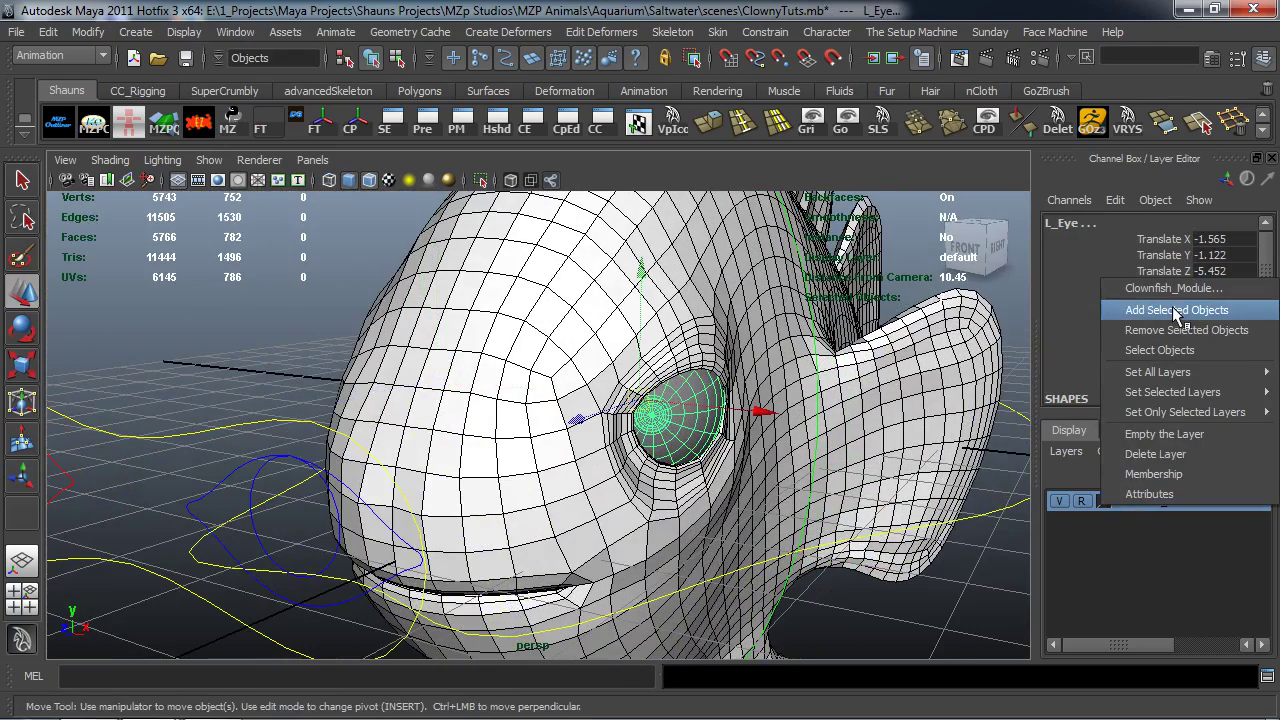
left_click(1110, 310)
Duplicate the left and right eye meshes together and unparent the copies from the rig hierarchy
left_click_drag(810, 412, 797, 439, "alt")
left_click(951, 392)
left_click_drag(843, 401, 566, 451, "alt")
left_click(693, 432)
left_click(577, 450, "shift")
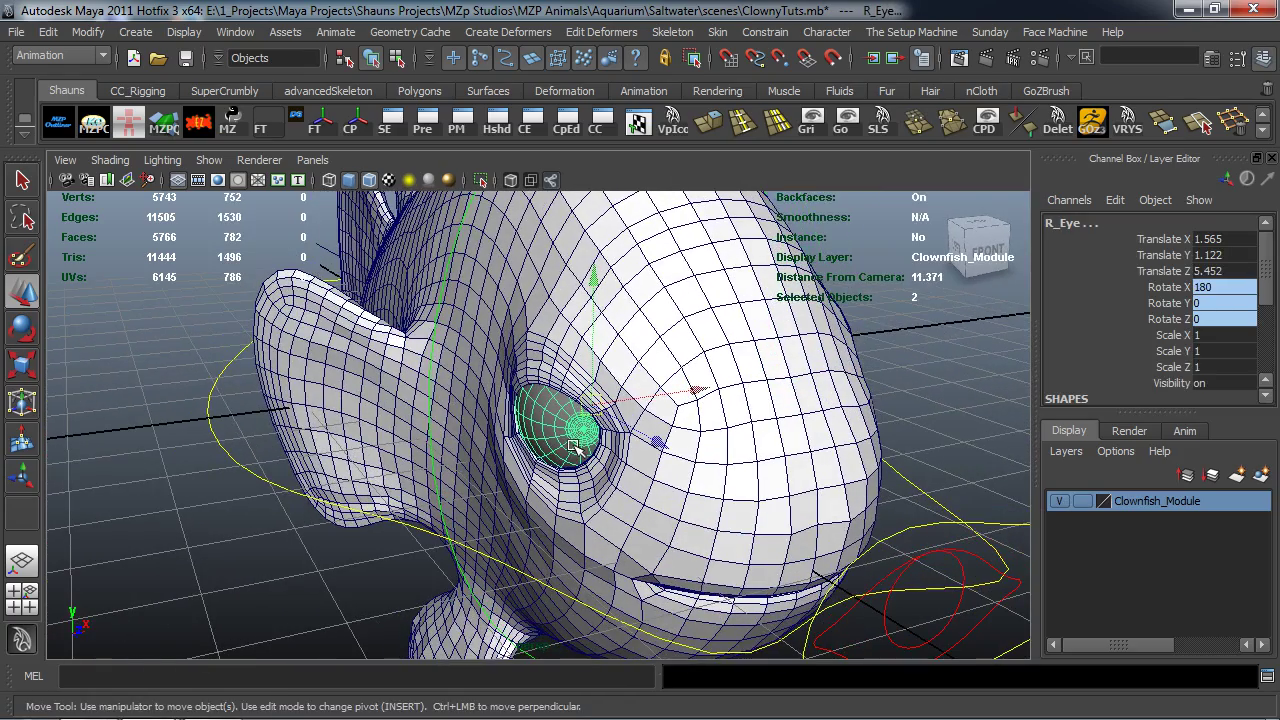
key("ctrl+d")
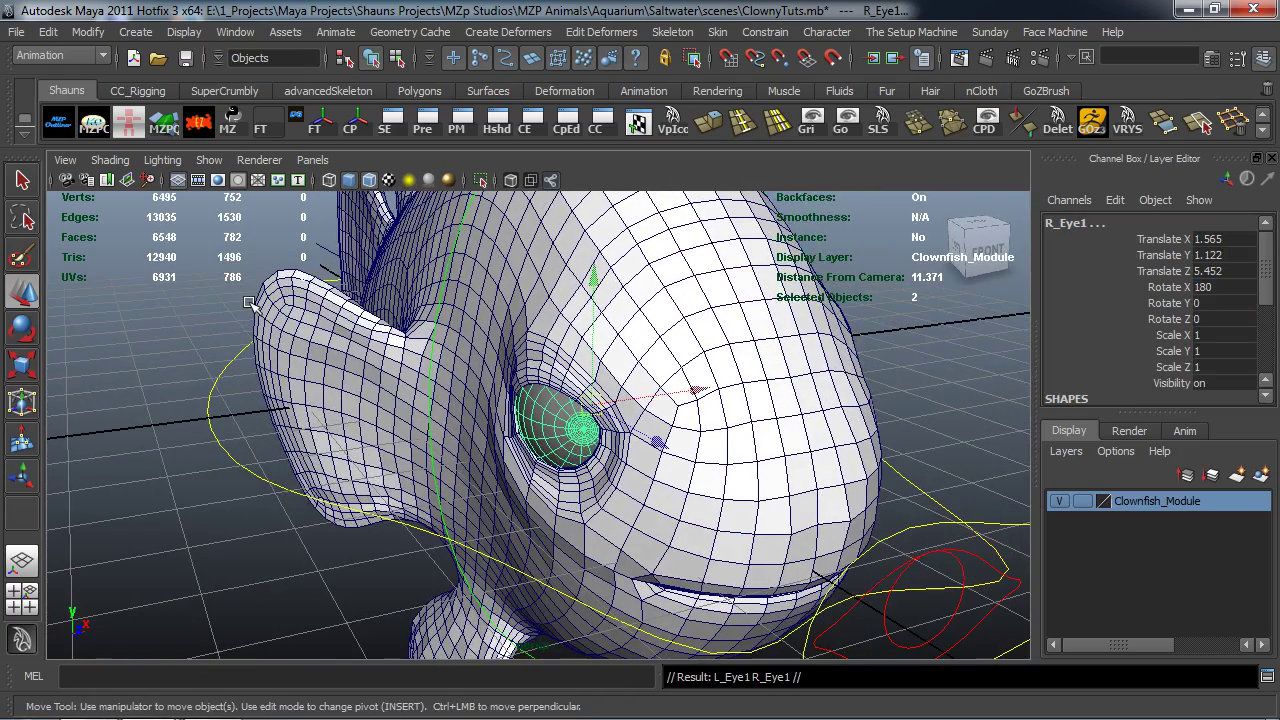
key("shift+p")
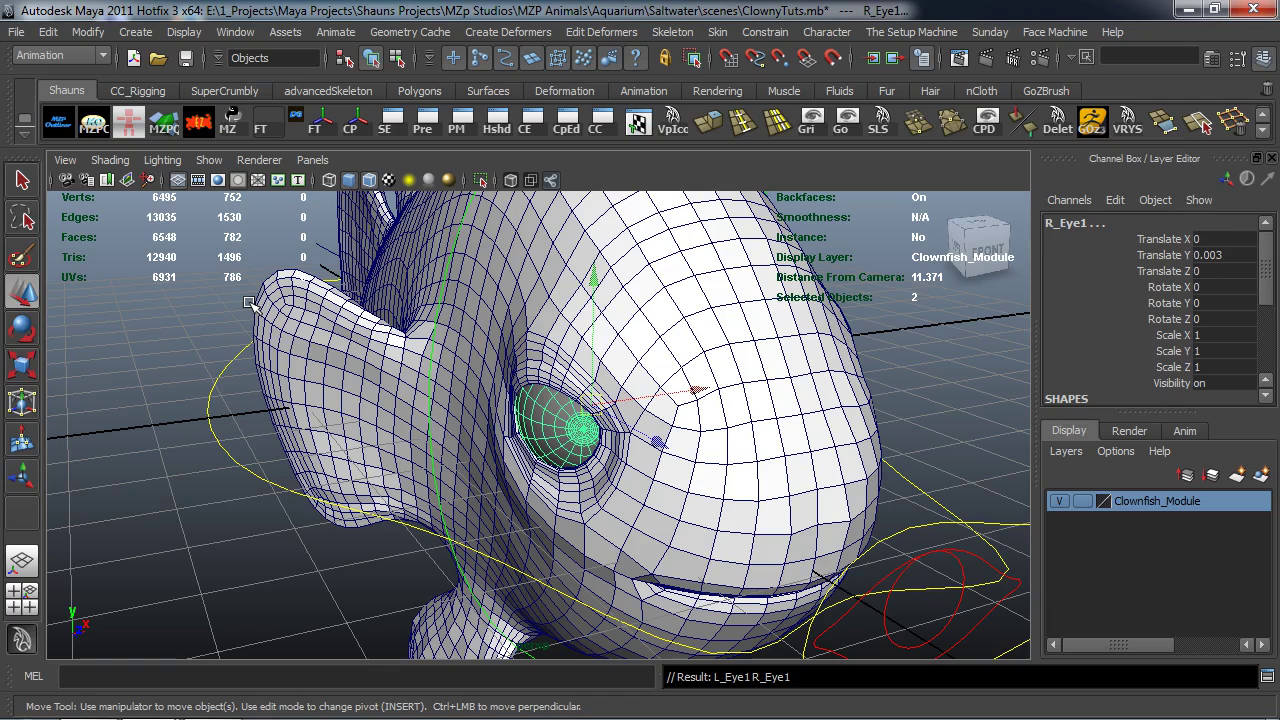
Delete the aim constraints under the duplicated eyes L_Eye1 and R_Eye1 in the MZpStudios Outliner
left_click(58, 122)
left_click_drag(173, 183, 200, 135)
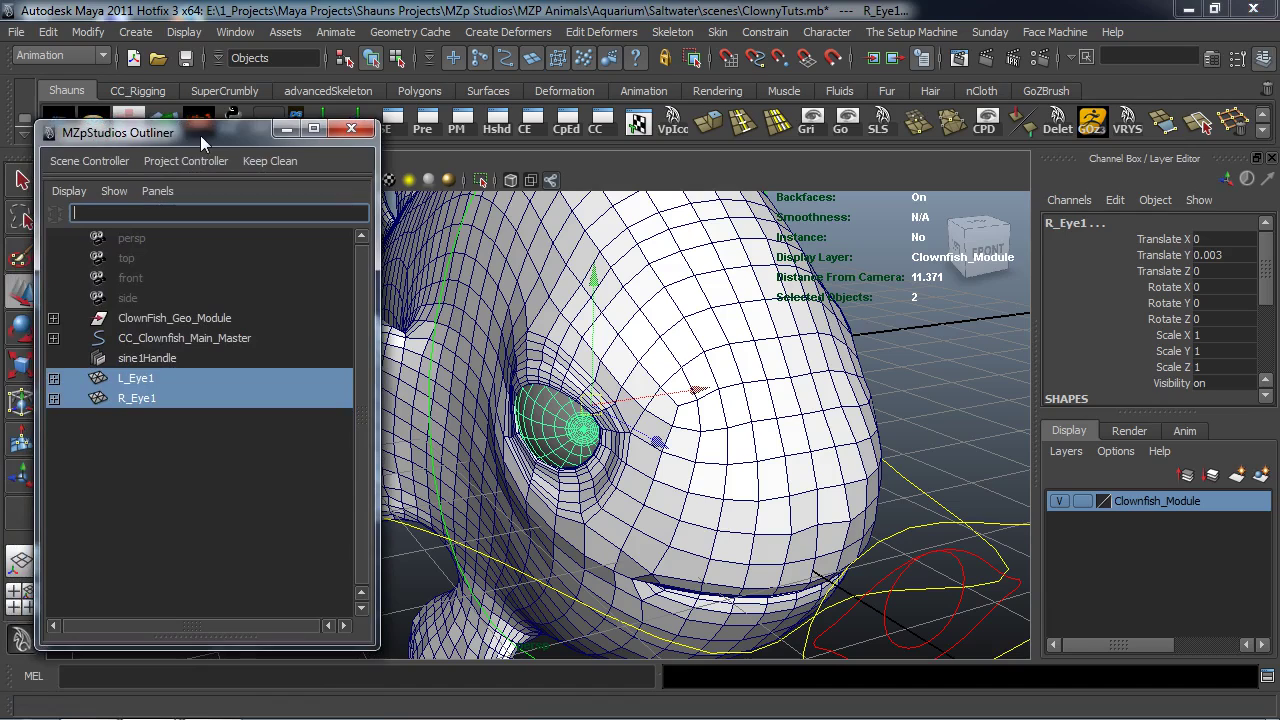
left_click(53, 378)
left_click(140, 398)
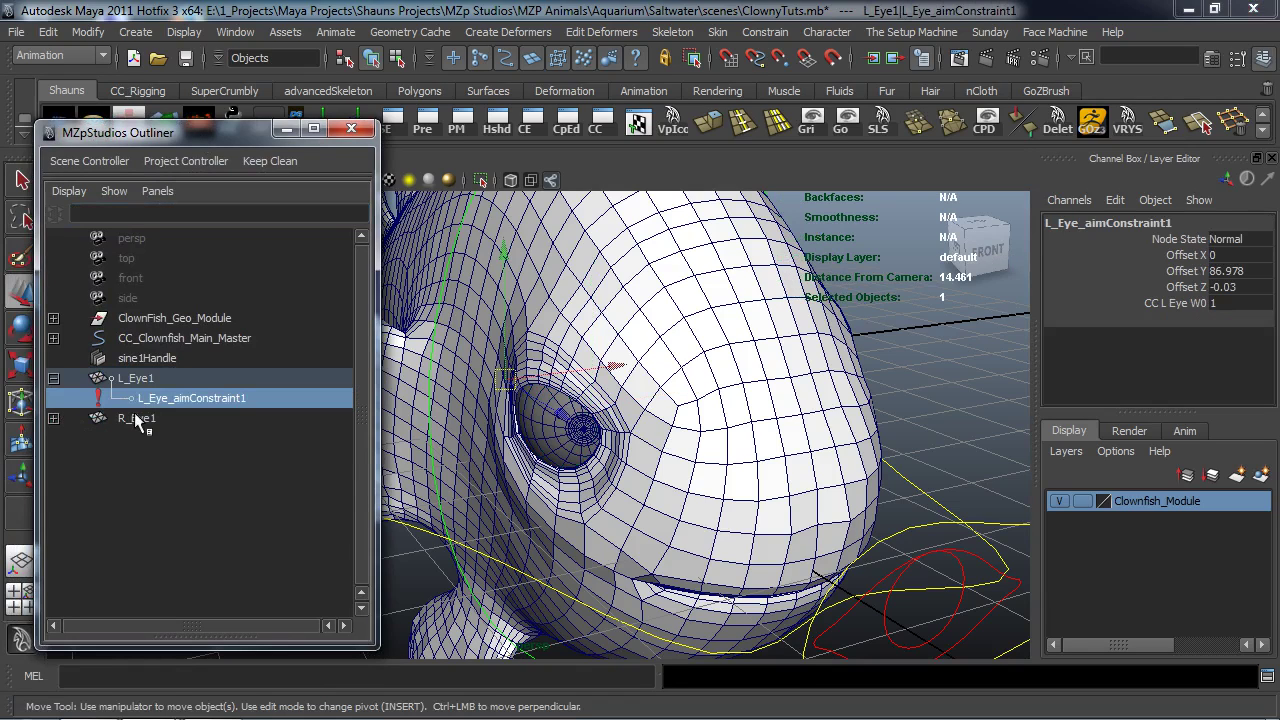
left_click(53, 378)
left_click(53, 398)
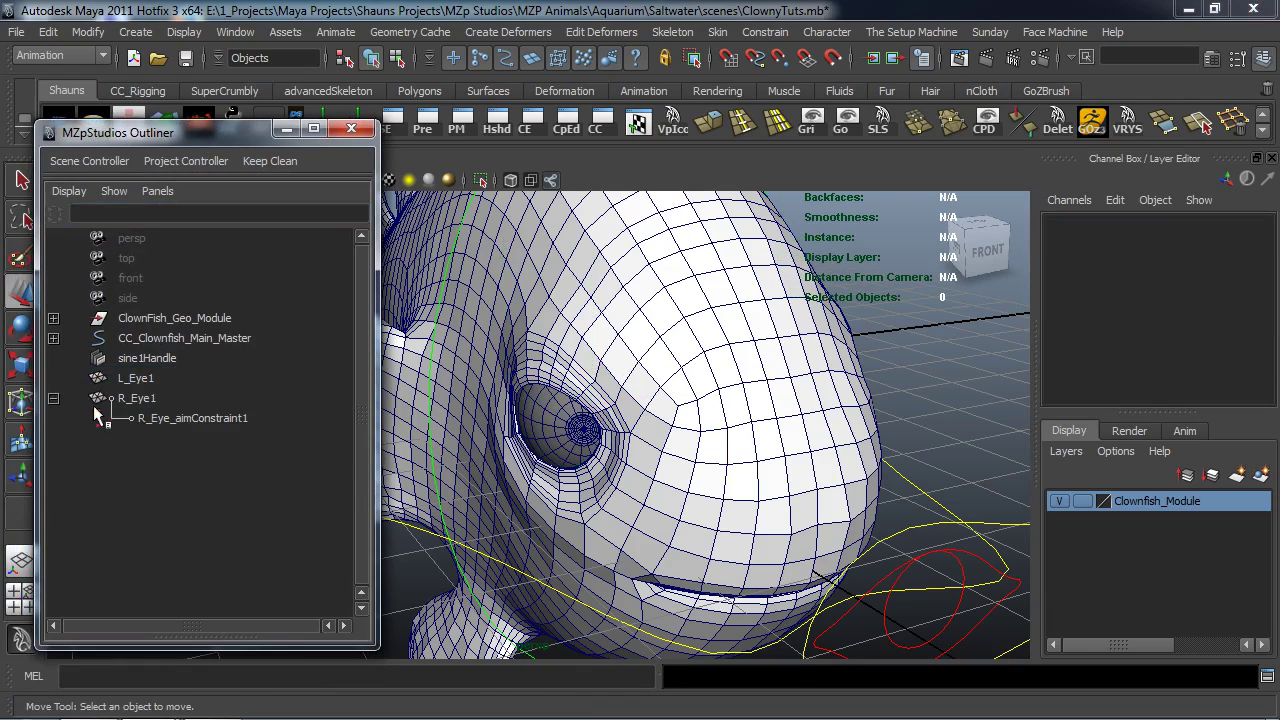
left_click(140, 418)
key("Delete")
key("a")
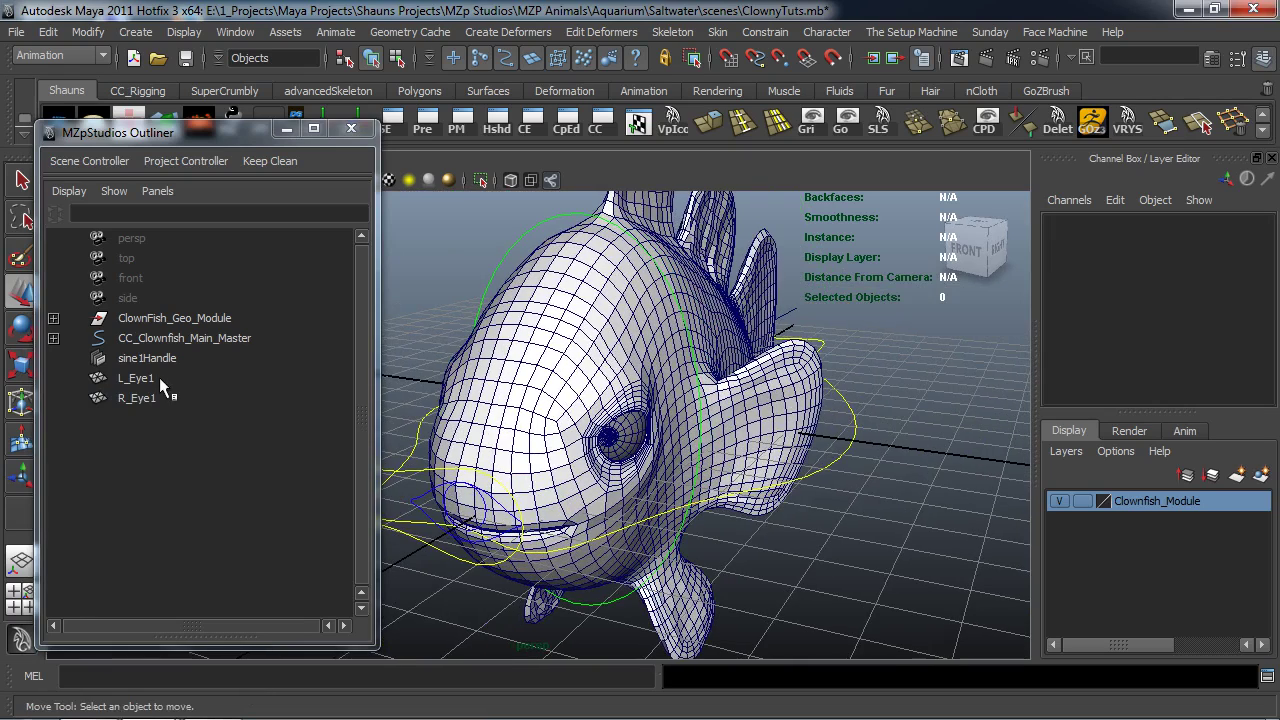
Group L_Eye1 and R_Eye1, and run the FT,CP,His cleanup on the group
left_click_drag(159, 377, 170, 400)
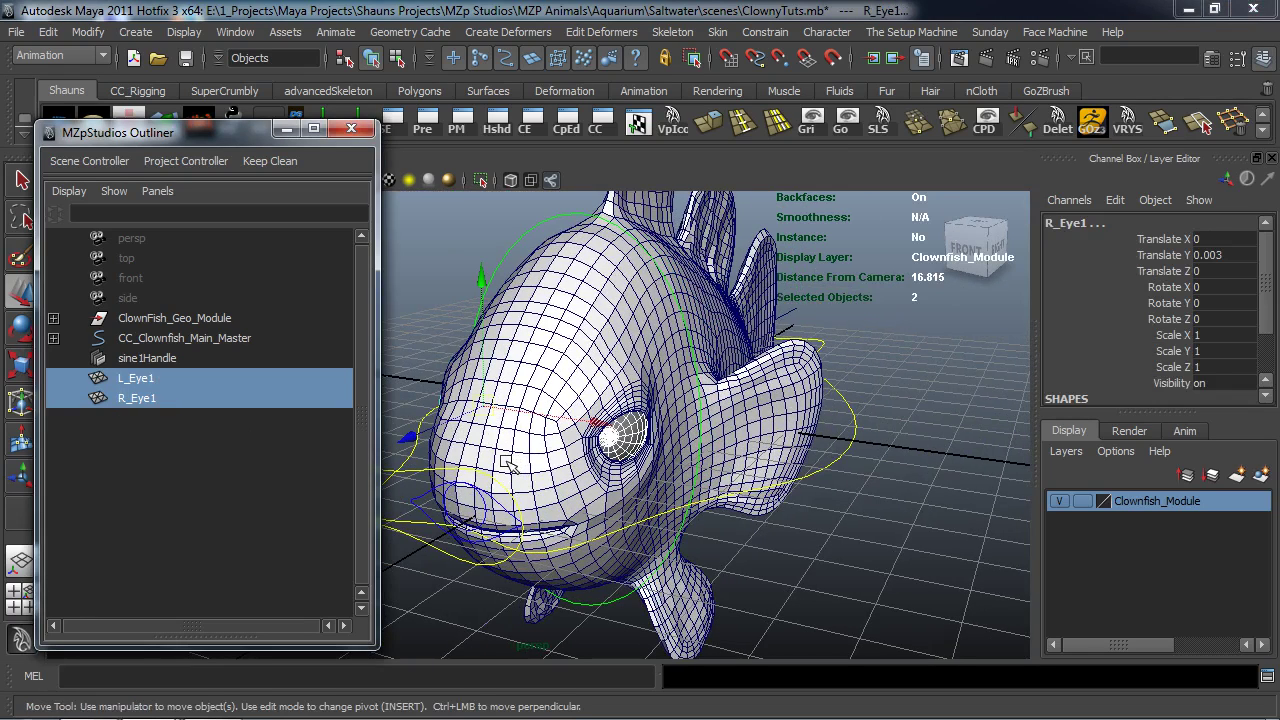
key("ctrl+g")
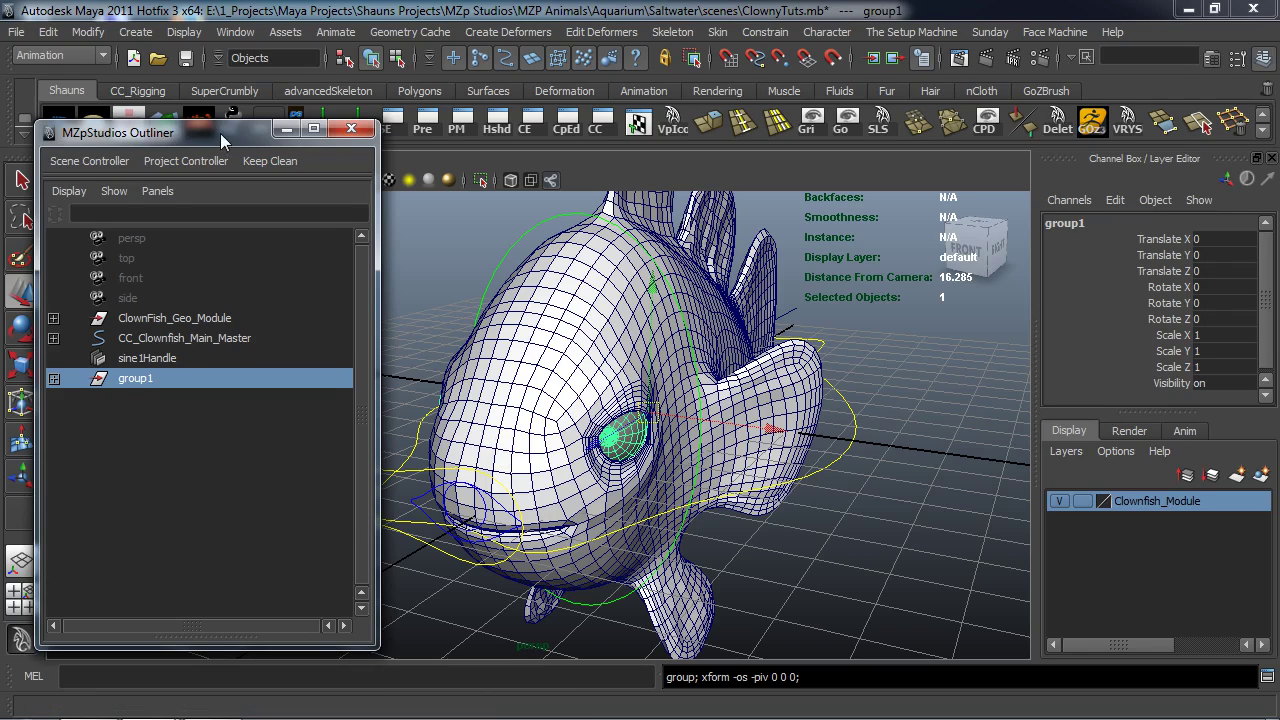
left_click_drag(220, 133, 206, 147)
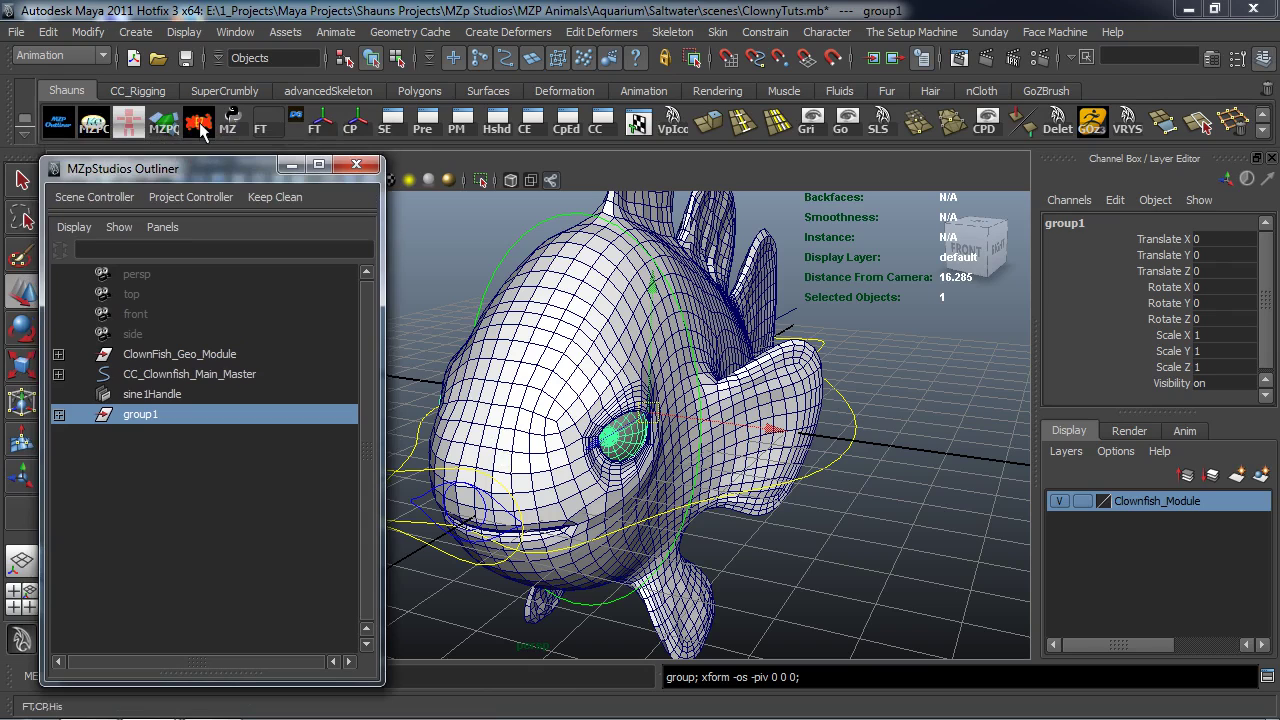
left_click(202, 133)
key("w")
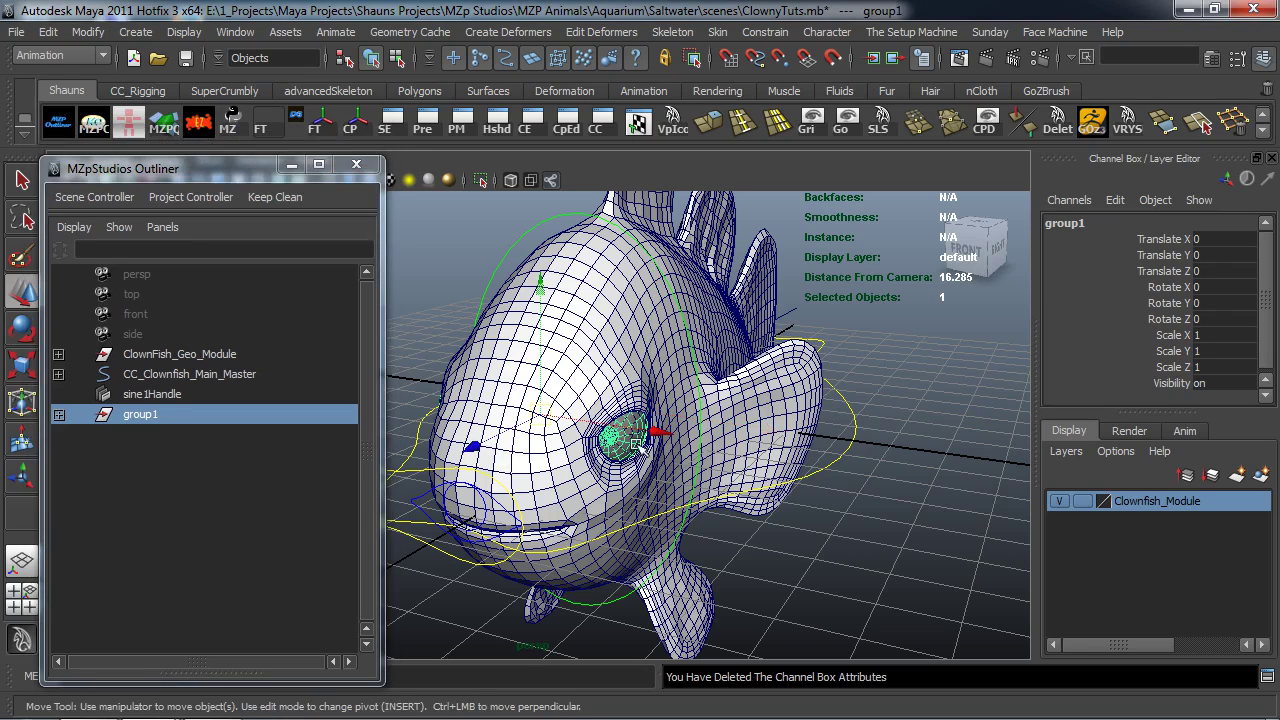
Run the FT,CP,His cleanup on the L_Eye1 and R_Eye1 meshes inside the group
left_click_drag(561, 457, 570, 452, "alt")
left_click(58, 415)
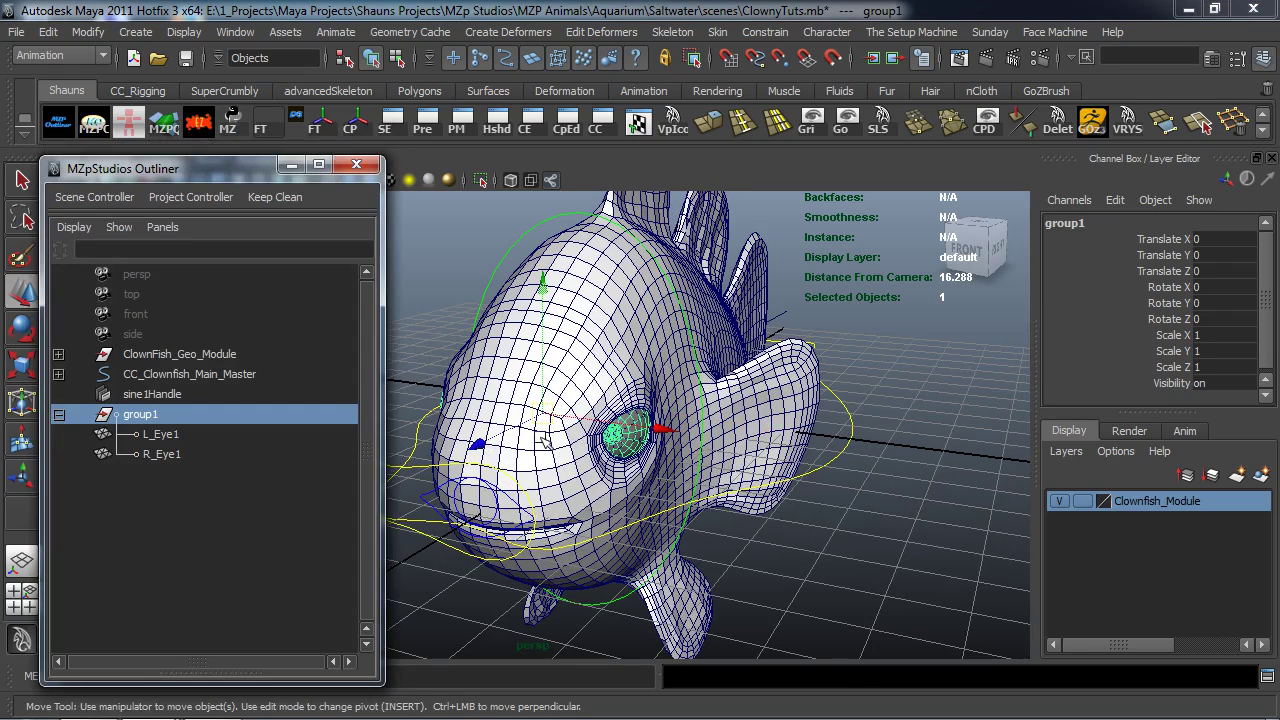
left_click_drag(163, 436, 213, 463)
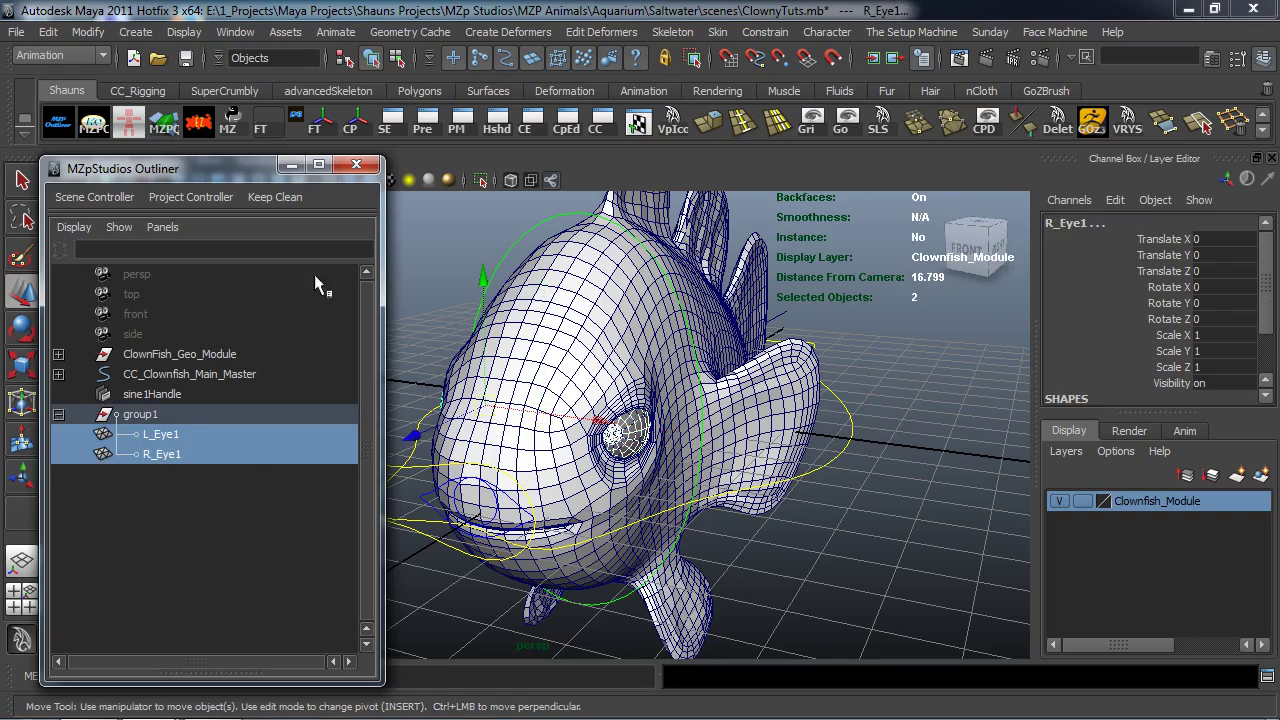
left_click(200, 125)
Rotate the CC_Head_Rotate control about -9 degrees in Y as a test and undo the rotation
left_click_drag(617, 436, 553, 418, "alt")
left_click(514, 246)
key("e")
left_click_drag(668, 467, 505, 455)
key("ctrl+z")
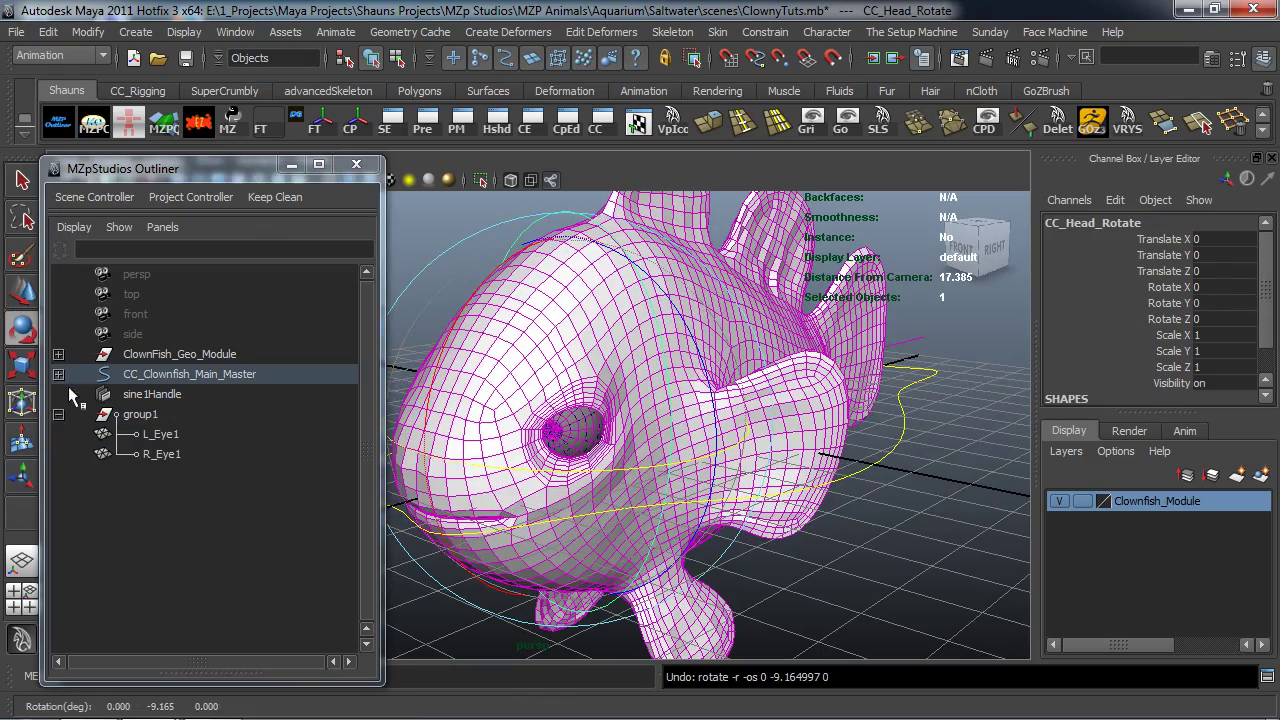
left_click_drag(550, 425, 634, 426, "alt")
left_click(829, 516)
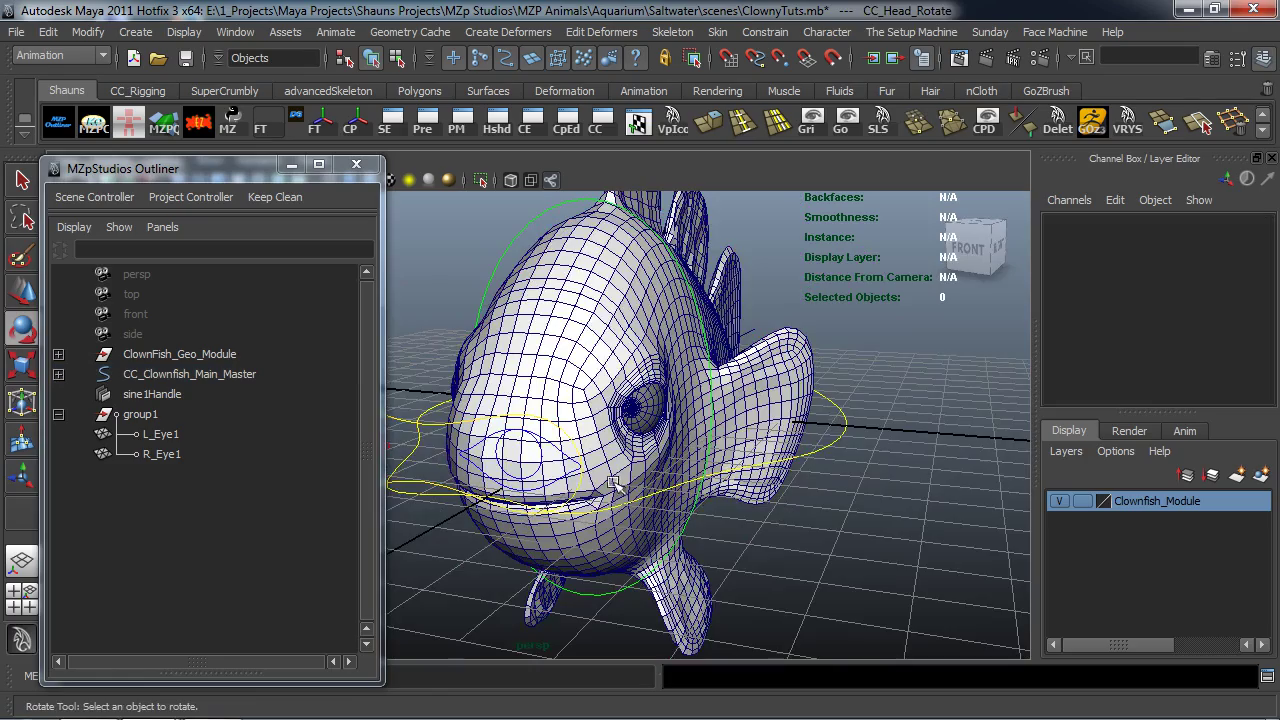
Set the Clownfish_Module layer to reference display so the fish body cannot be selected
left_click_drag(614, 484, 714, 486, "alt")
left_click(1082, 501)
left_click(1082, 501)
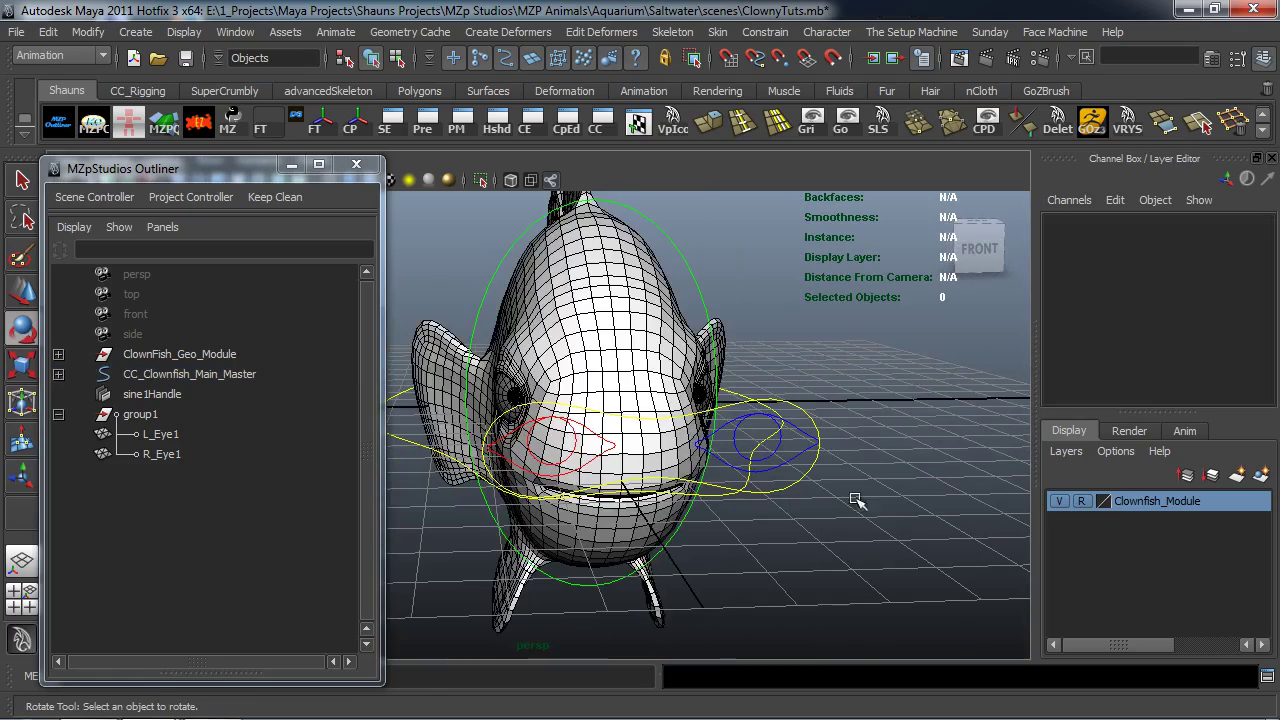
left_click_drag(912, 500, 817, 492, "alt")
scroll(645, 471, "up", 5)
Create a new display layer containing the duplicated eyes' group and name the layer TFM_Eyes
left_click(140, 414)
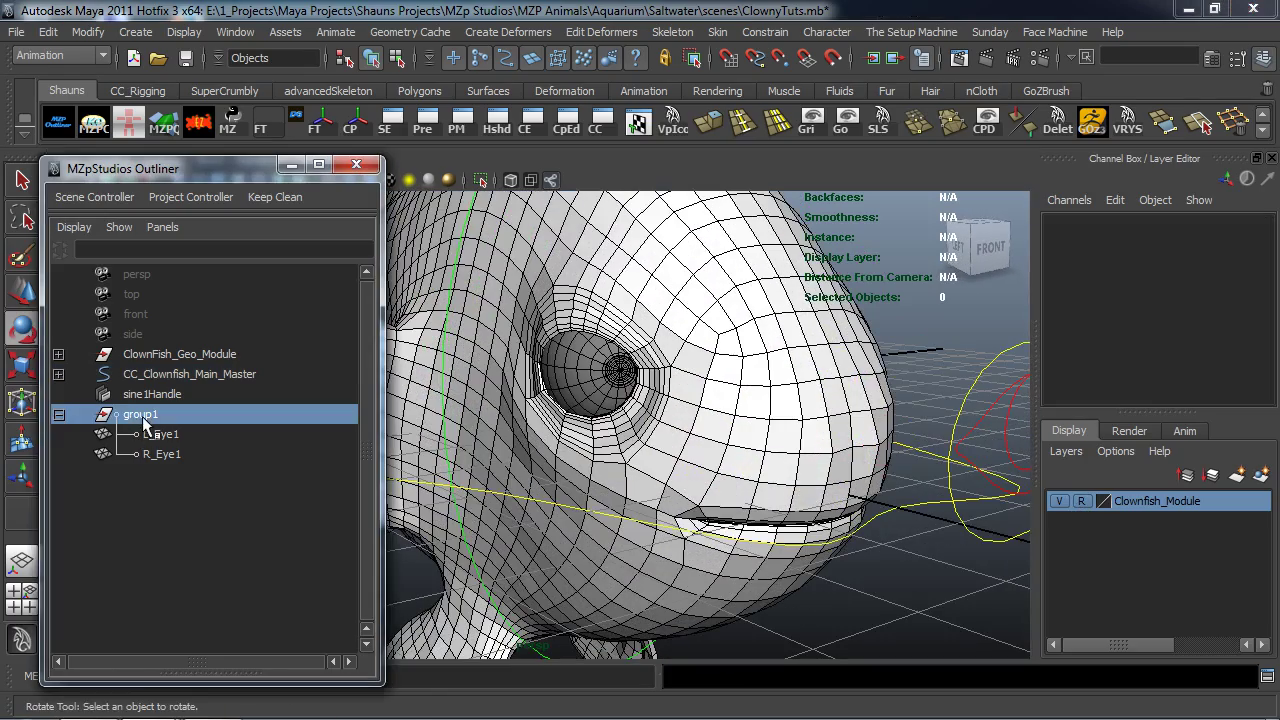
left_click(58, 414)
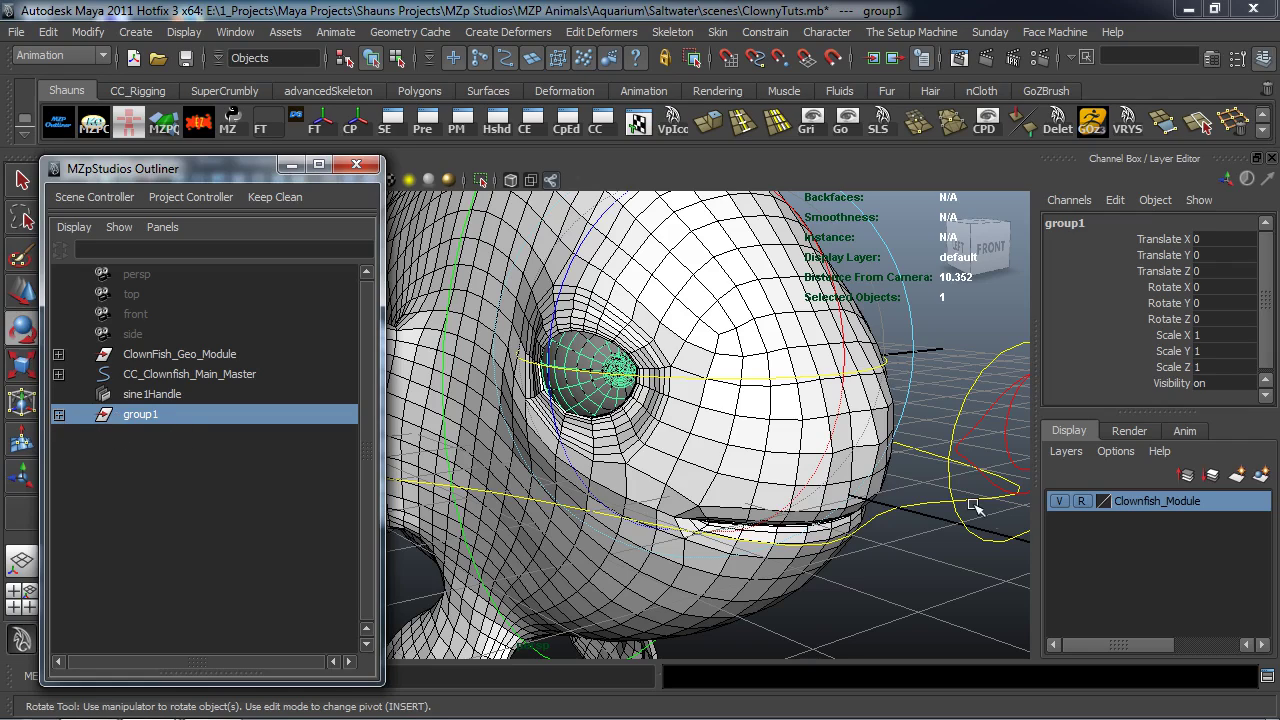
left_click(1263, 484)
double_click(1110, 501)
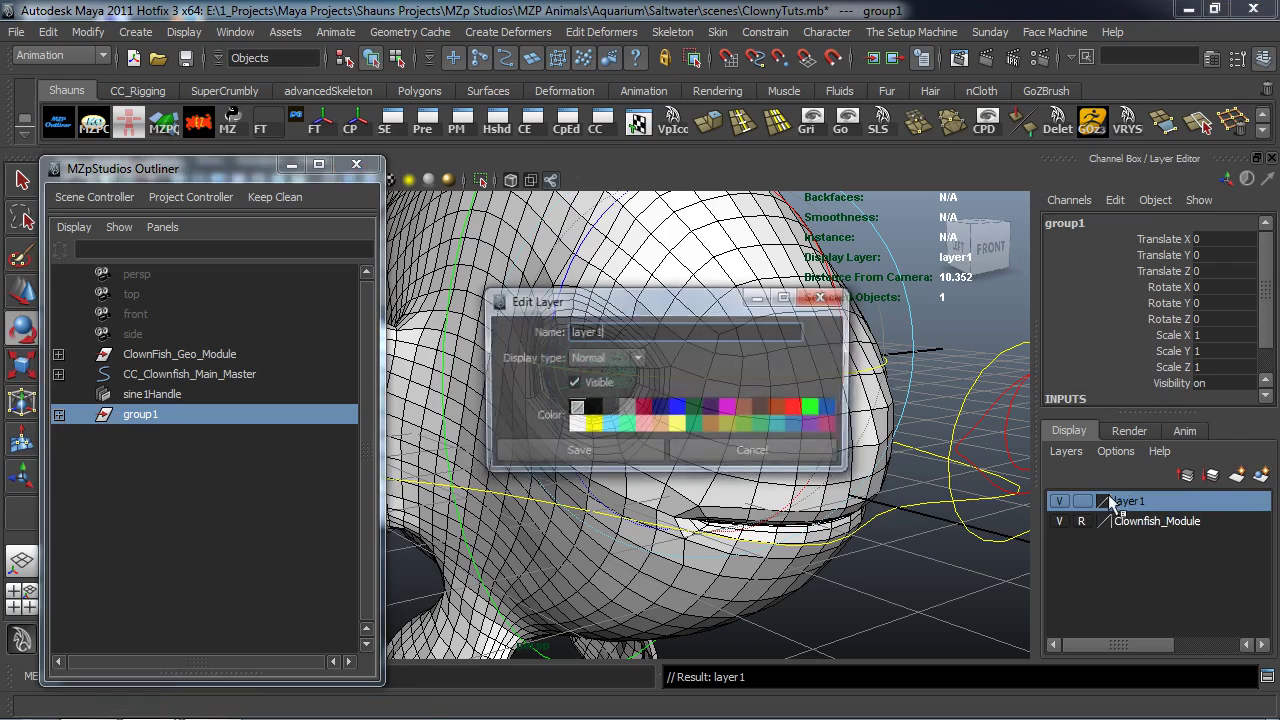
left_click_drag(624, 332, 546, 340)
type("TFM_E")
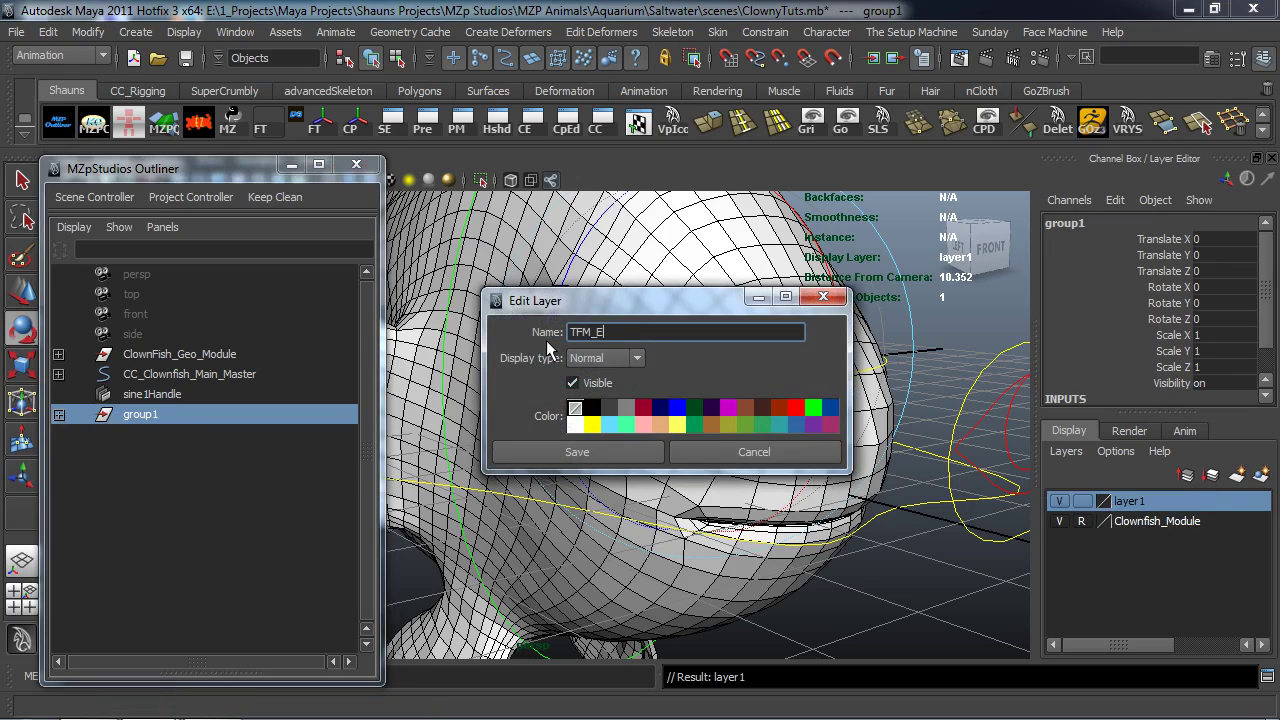
type("yes")
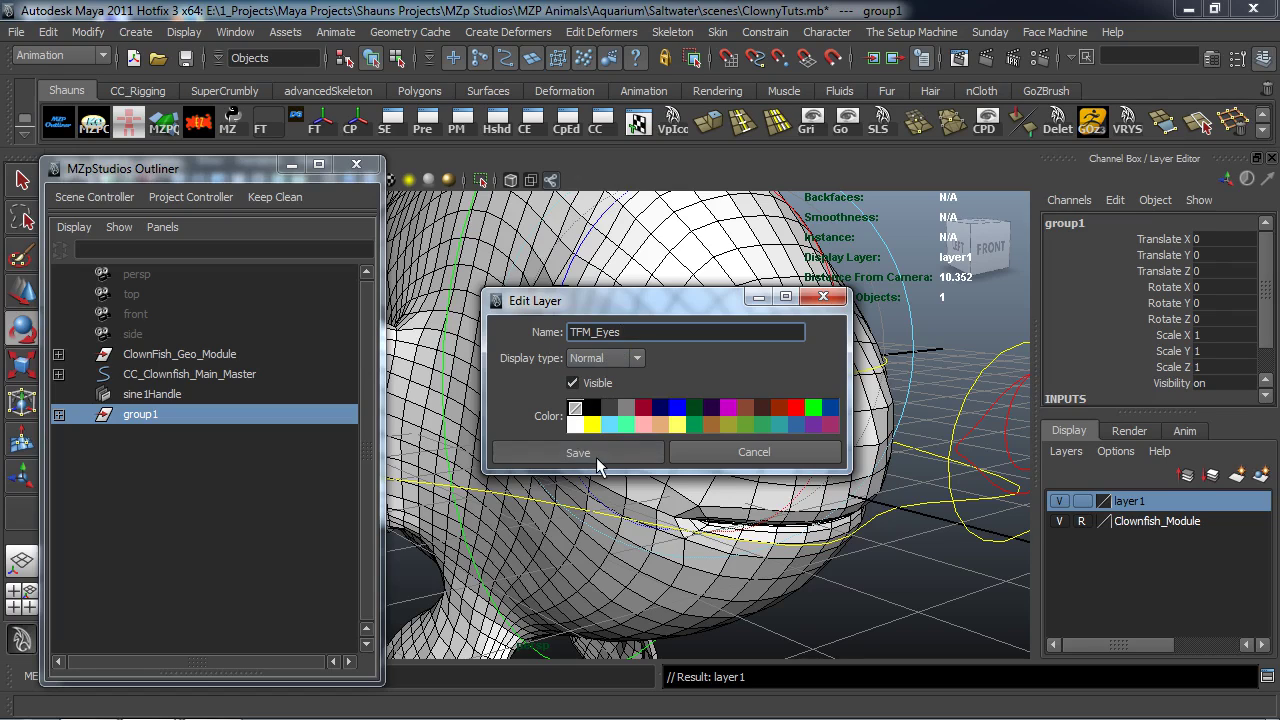
left_click(596, 457)
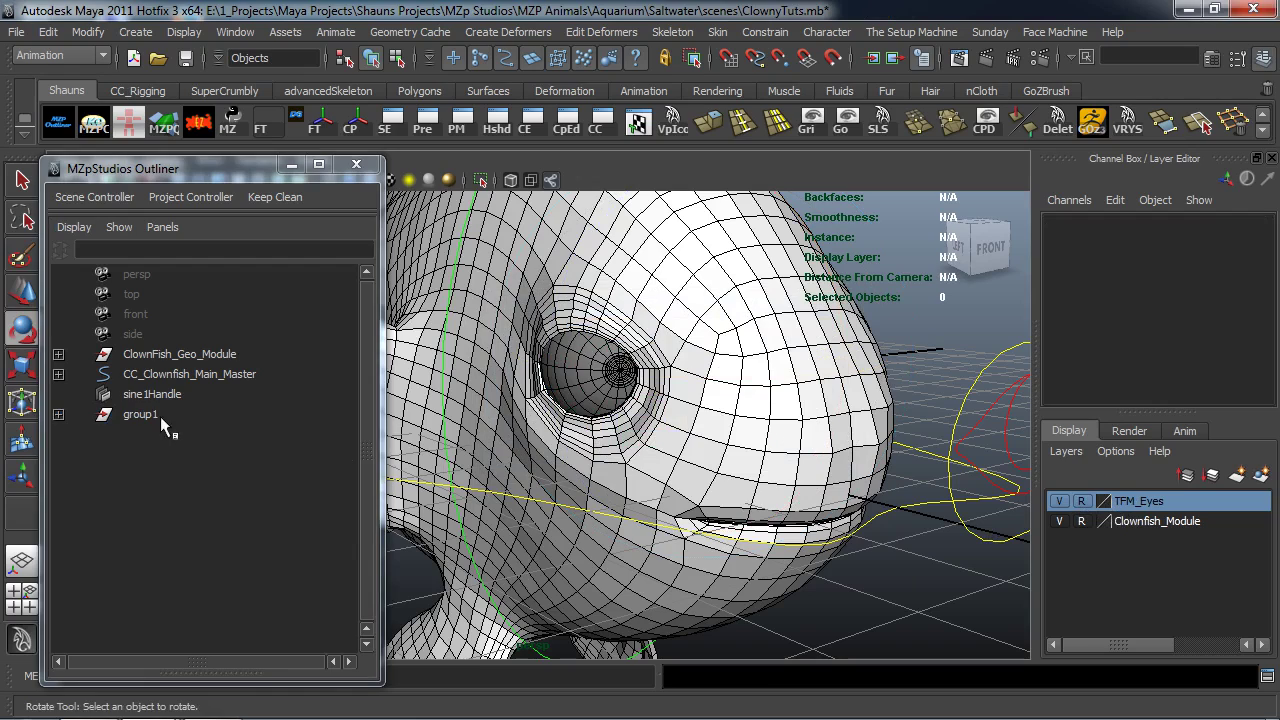
Rename the group1 node holding the duplicated eyes as TFMEyes and close the outliner
left_click(150, 414)
double_click(147, 414)
type("T")
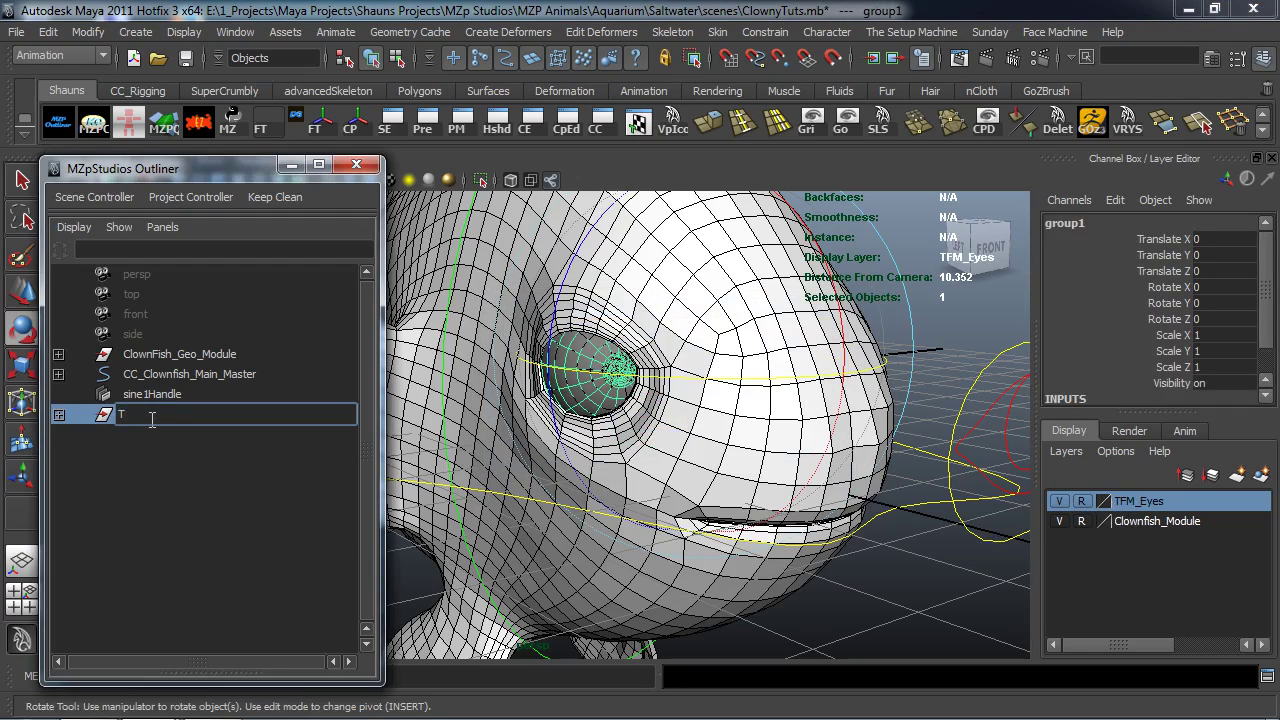
type("FMEyes")
key("Return")
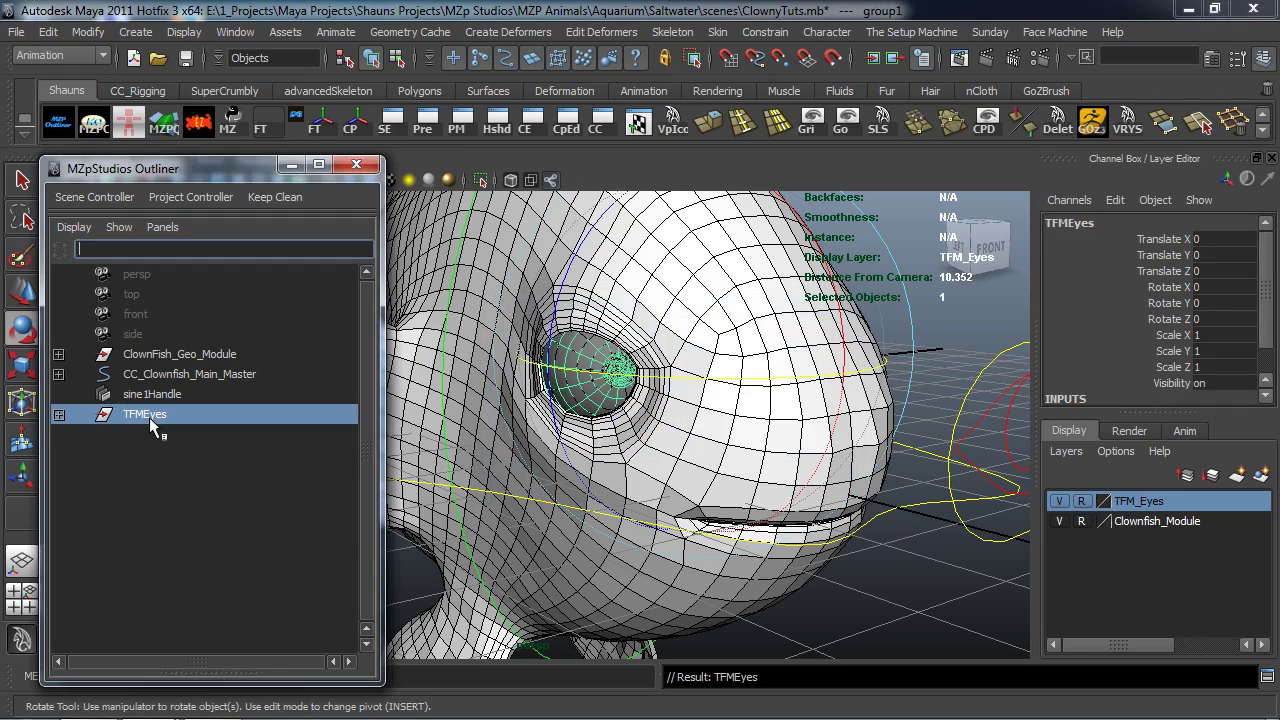
left_click(356, 164)
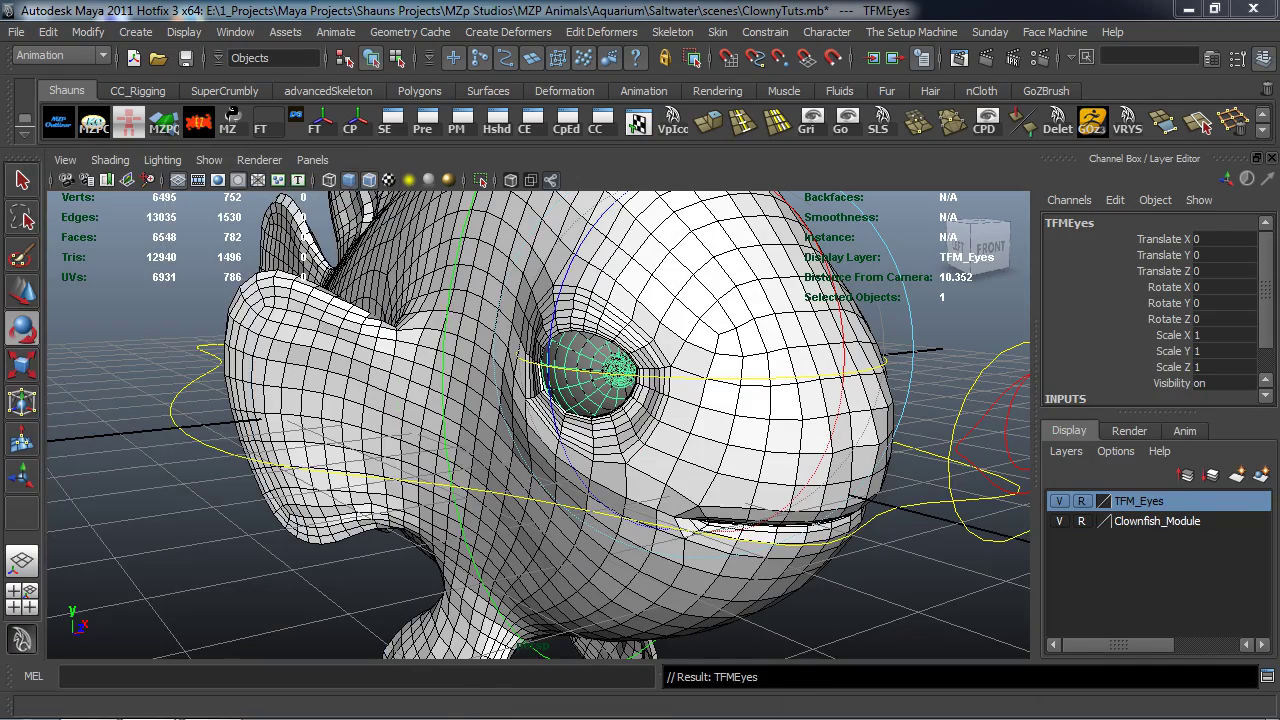
Deselect everything and add the Face Machine widget to the scene
left_click_drag(731, 417, 483, 416, "alt")
left_click(197, 303)
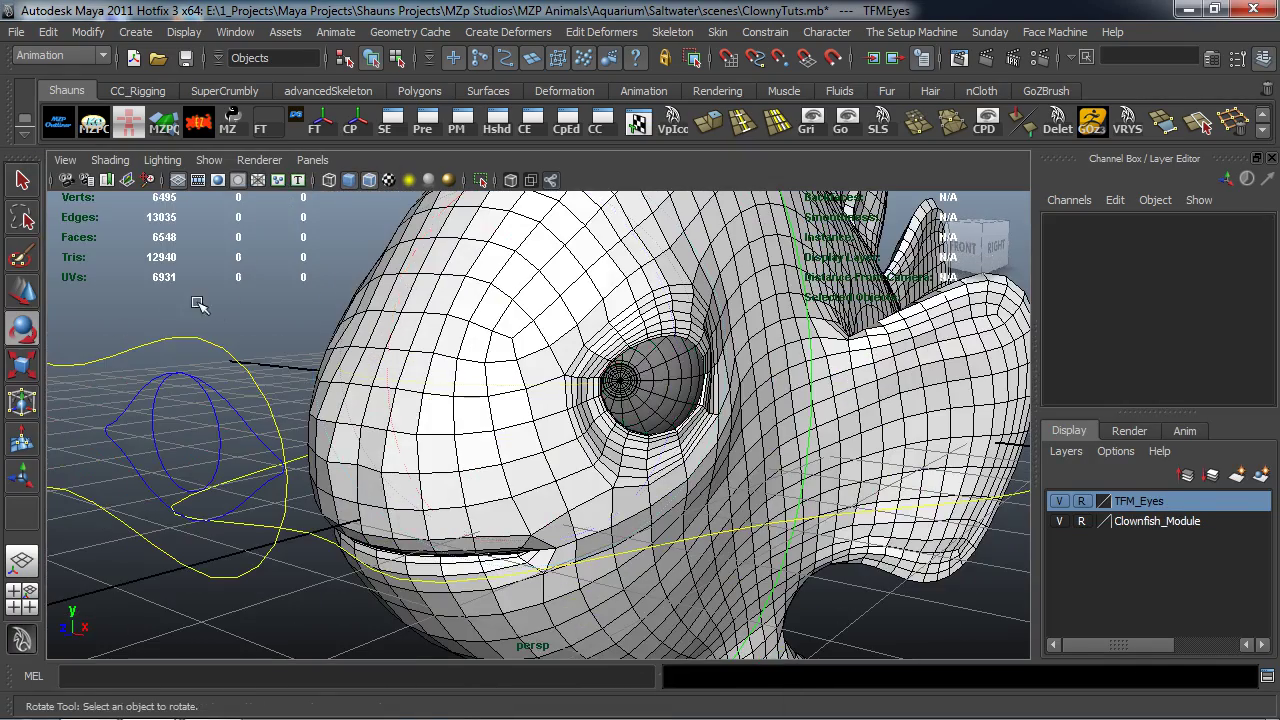
scroll(310, 374, "down", 5)
middle_click_drag(325, 385, 306, 397, "alt")
left_click_drag(306, 397, 346, 394, "alt")
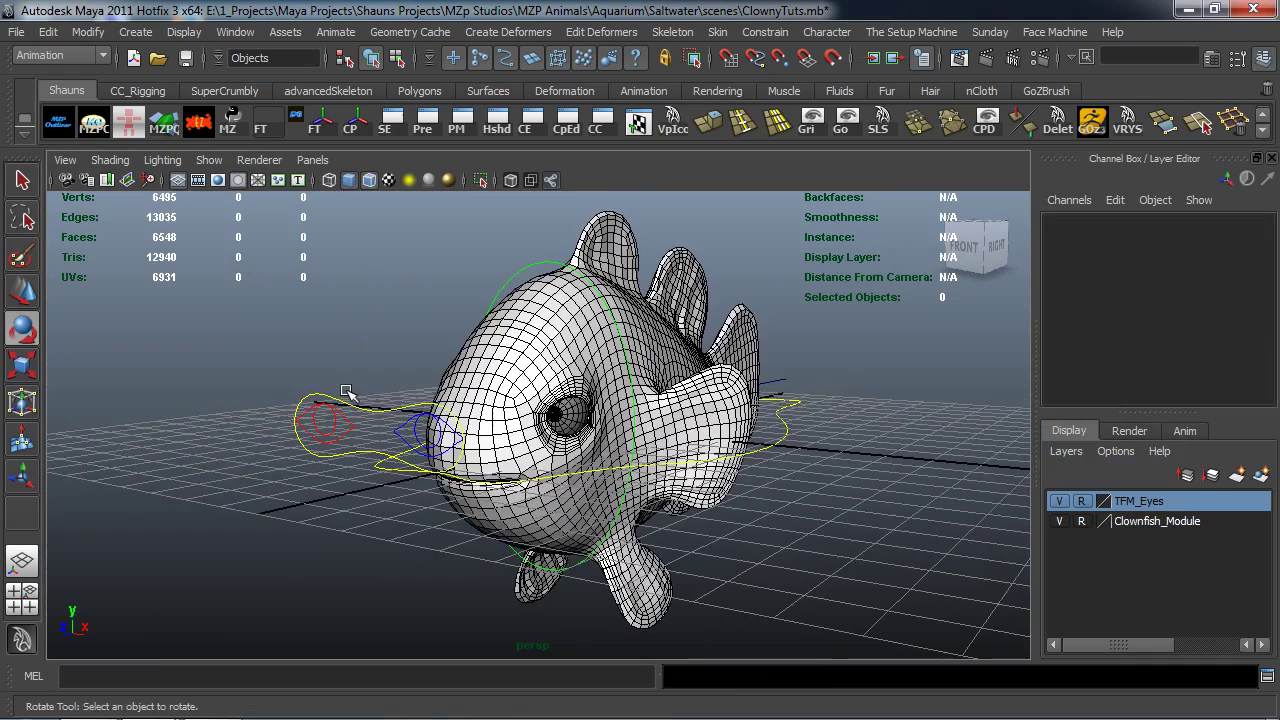
right_click_drag(346, 394, 389, 396, "alt")
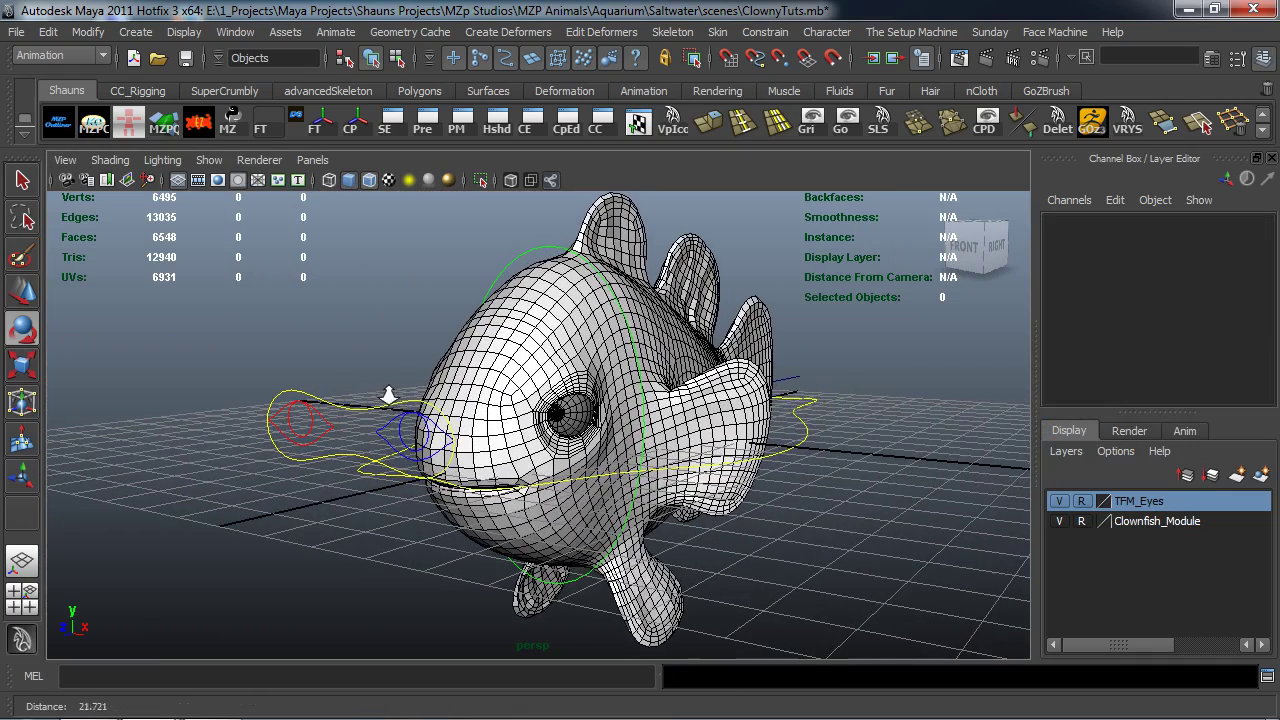
left_click(1054, 32)
mouse_move(1058, 126)
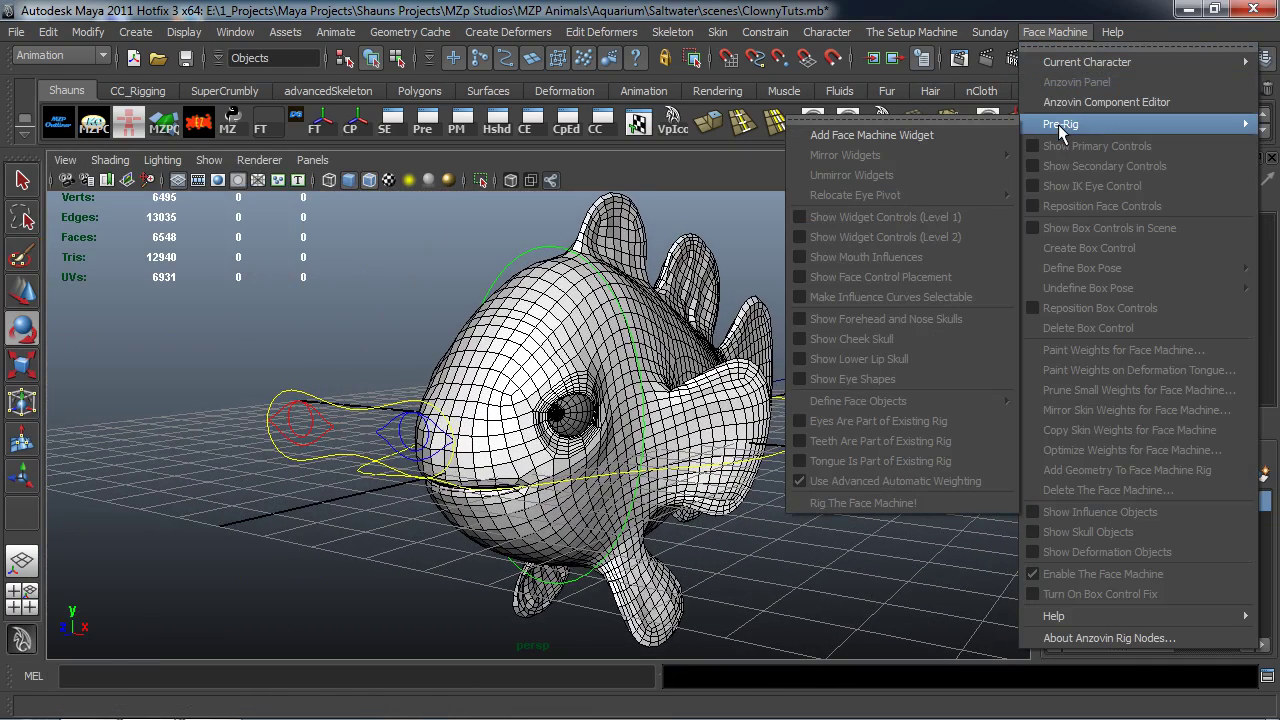
left_click(913, 136)
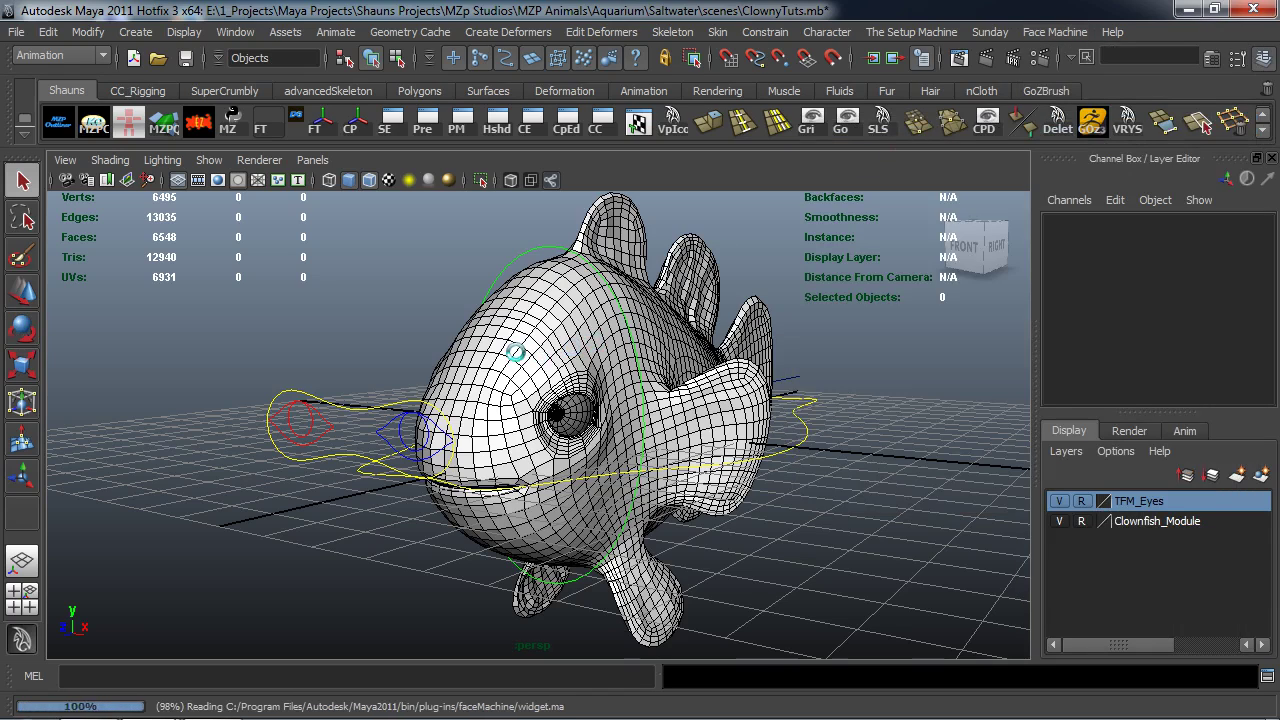
Hide the CC_Clownfish_Main_Master control by setting its Visibility to 0, and deselect it
left_click_drag(471, 376, 420, 374, "alt")
scroll(672, 358, "down", 3)
scroll(823, 286, "up", 5)
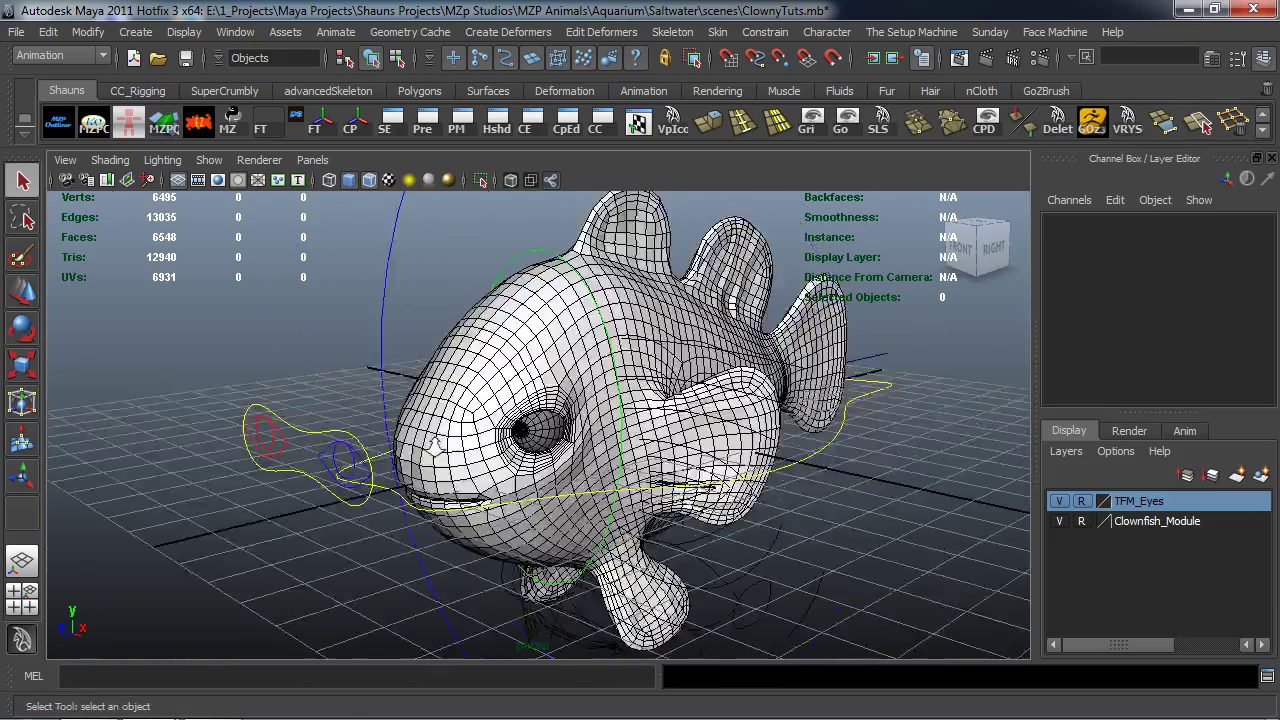
left_click_drag(496, 438, 471, 446, "alt")
left_click_drag(735, 470, 865, 410, "alt")
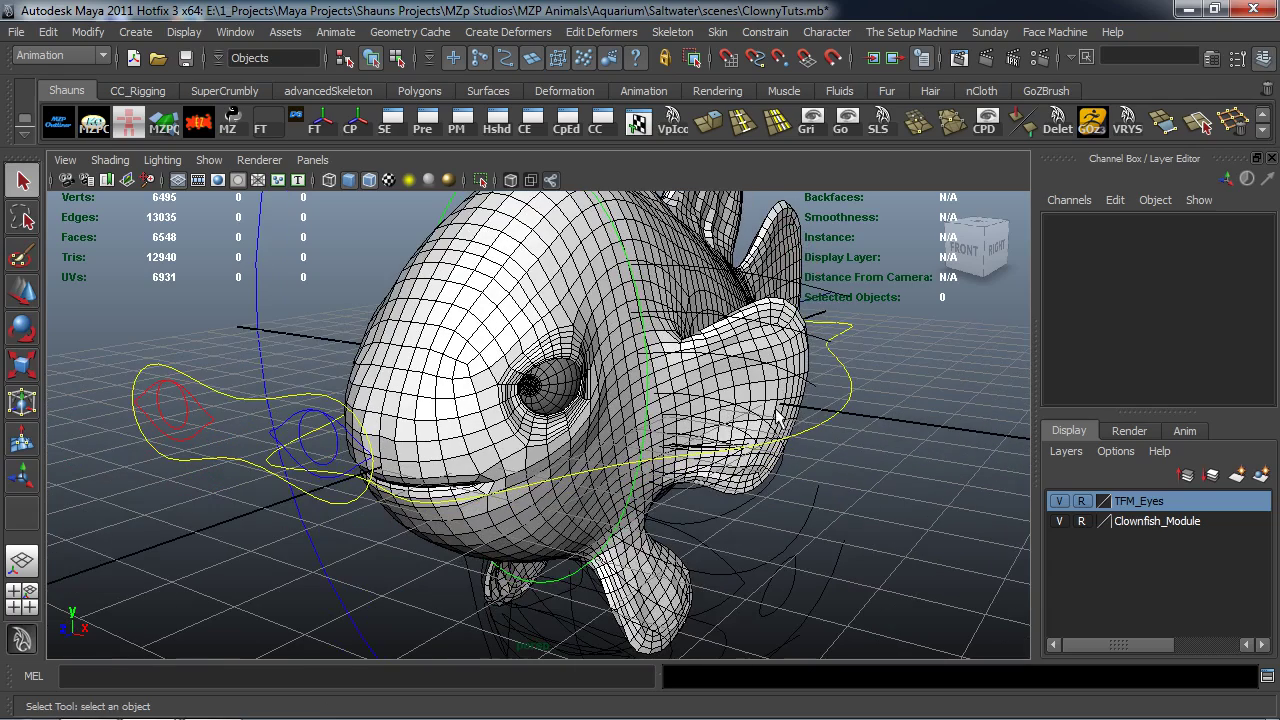
left_click(850, 420)
scroll(1200, 350, "down", 3)
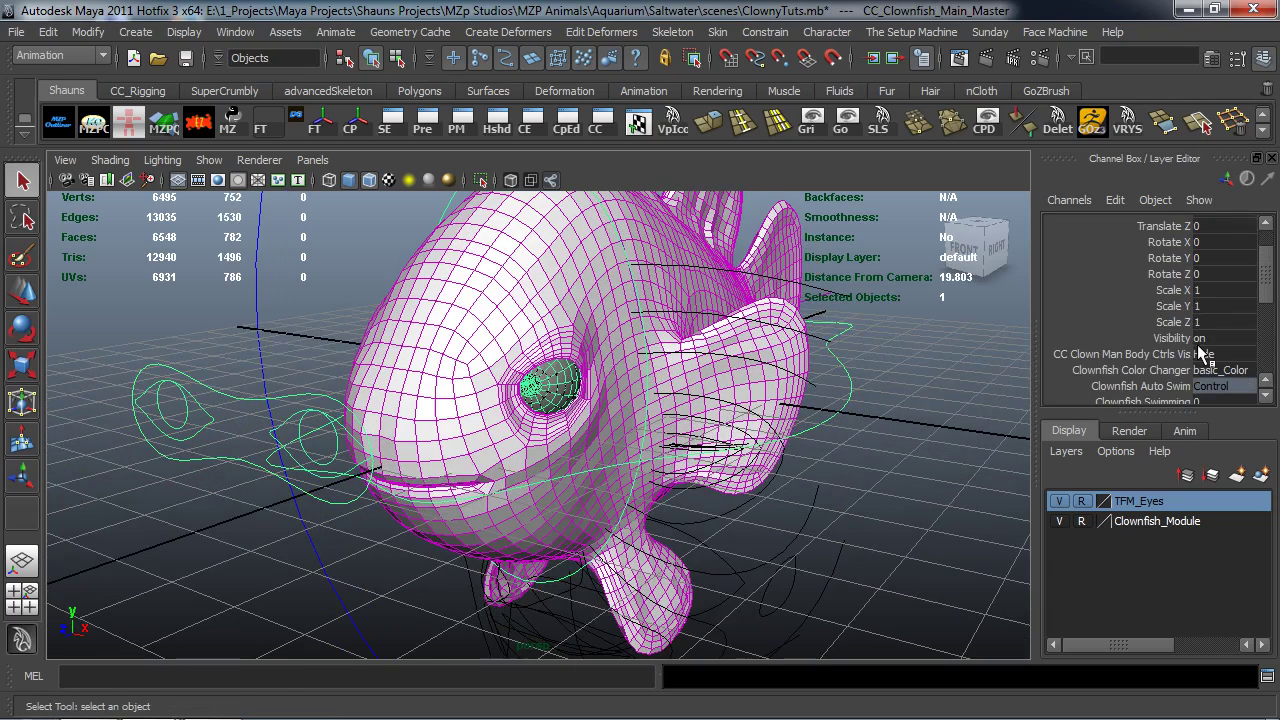
left_click(1203, 340)
type("0")
key("Return")
left_click(882, 413)
Select the widget's main control, Face_Machine_WC, and scale it uniformly to about 0.4
left_click_drag(728, 398, 578, 425, "alt")
left_click(302, 350)
key("w")
left_click_drag(674, 450, 540, 446)
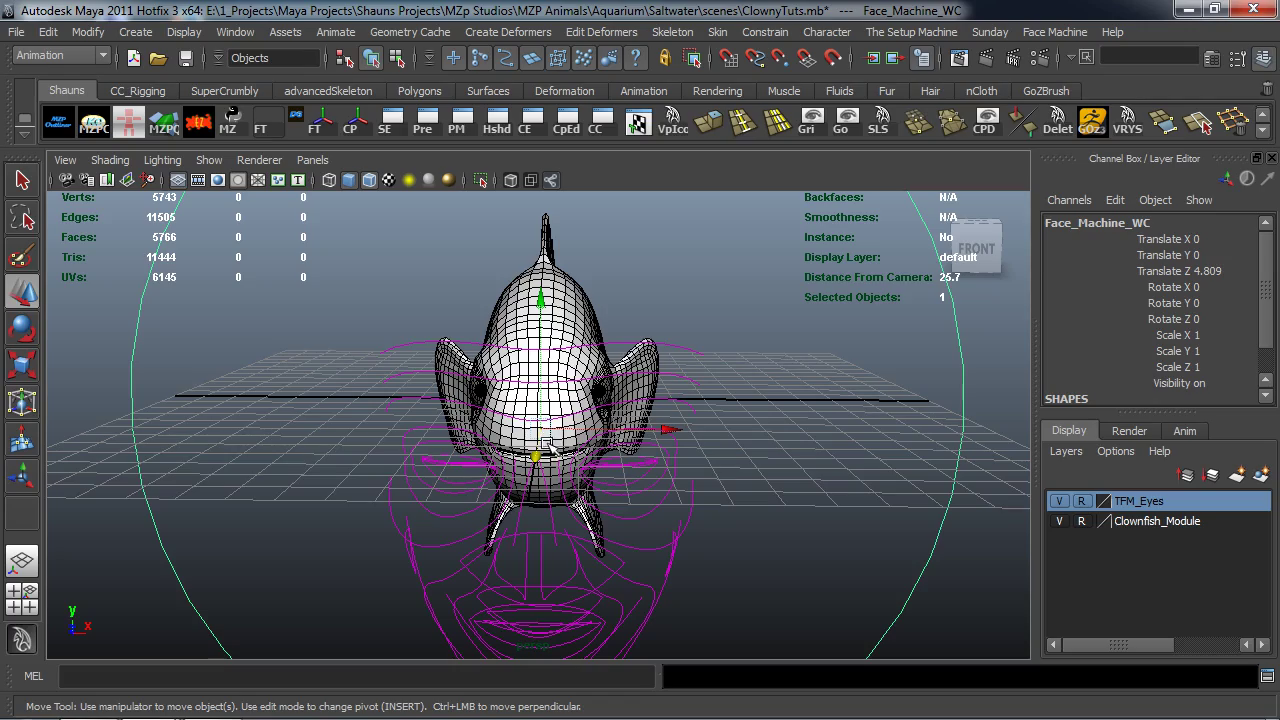
left_click_drag(527, 412, 537, 517, "alt")
key("r")
middle_click_drag(537, 517, 446, 523, "alt")
Move the Face_Machine_WC control forward to about 5.88 in Z and up to about 1.63 in Y
right_click_drag(360, 495, 446, 469, "alt")
left_click_drag(446, 469, 480, 466, "alt")
key("w")
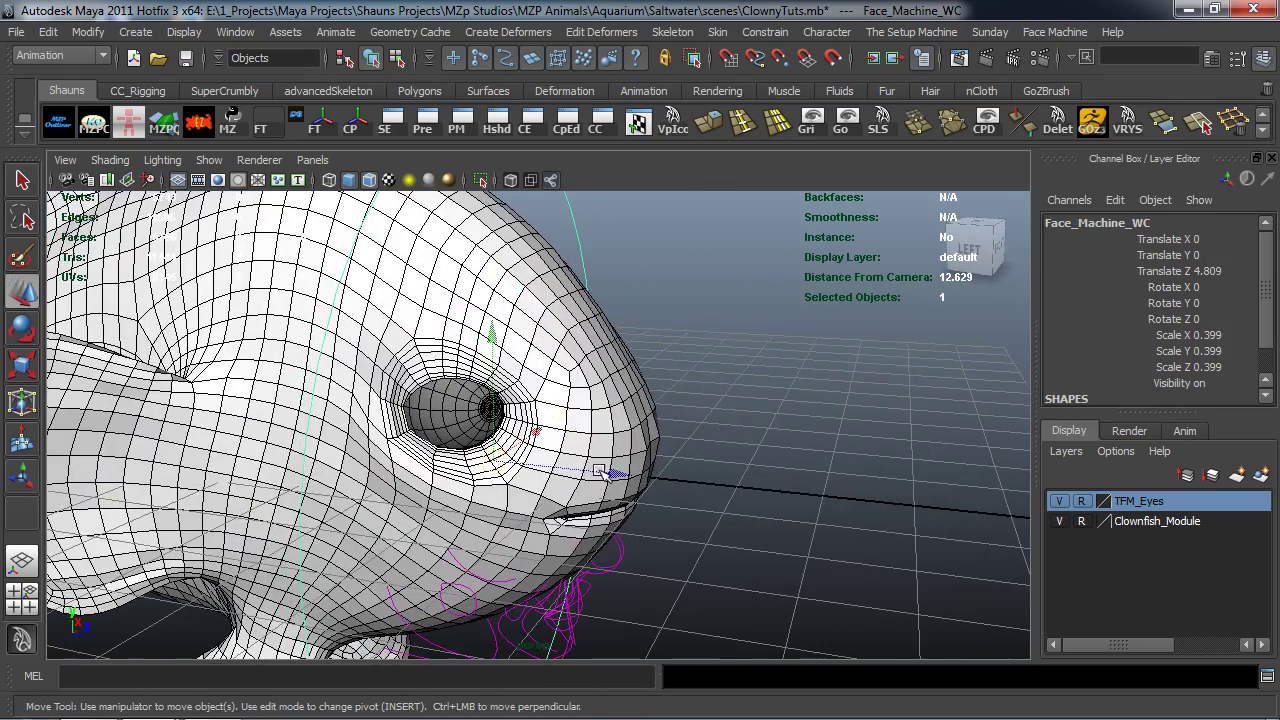
left_click_drag(664, 484, 689, 489)
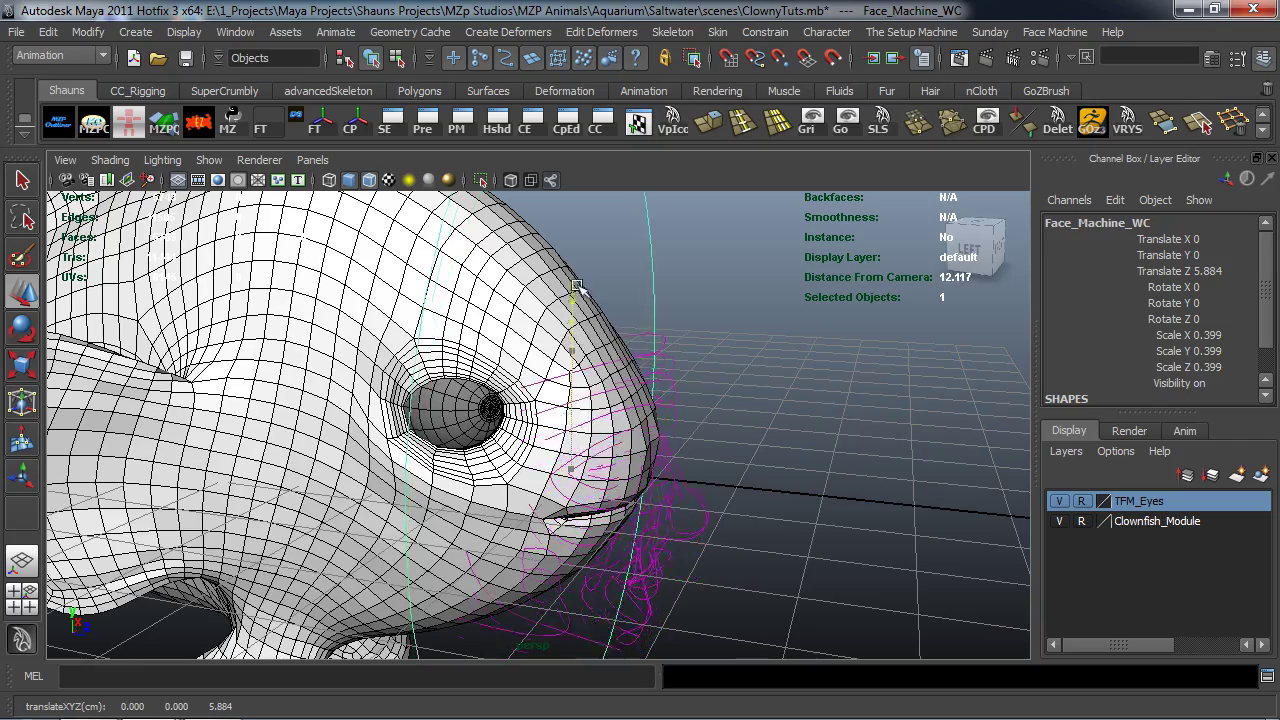
left_click_drag(565, 349, 408, 346, "alt")
Scale the Face_Machine_WC control uniformly to about 0.335 and reposition it at about 1.19 in Y and 6.11 in Z
key("r")
left_click_drag(450, 348, 566, 340, "alt")
key("w")
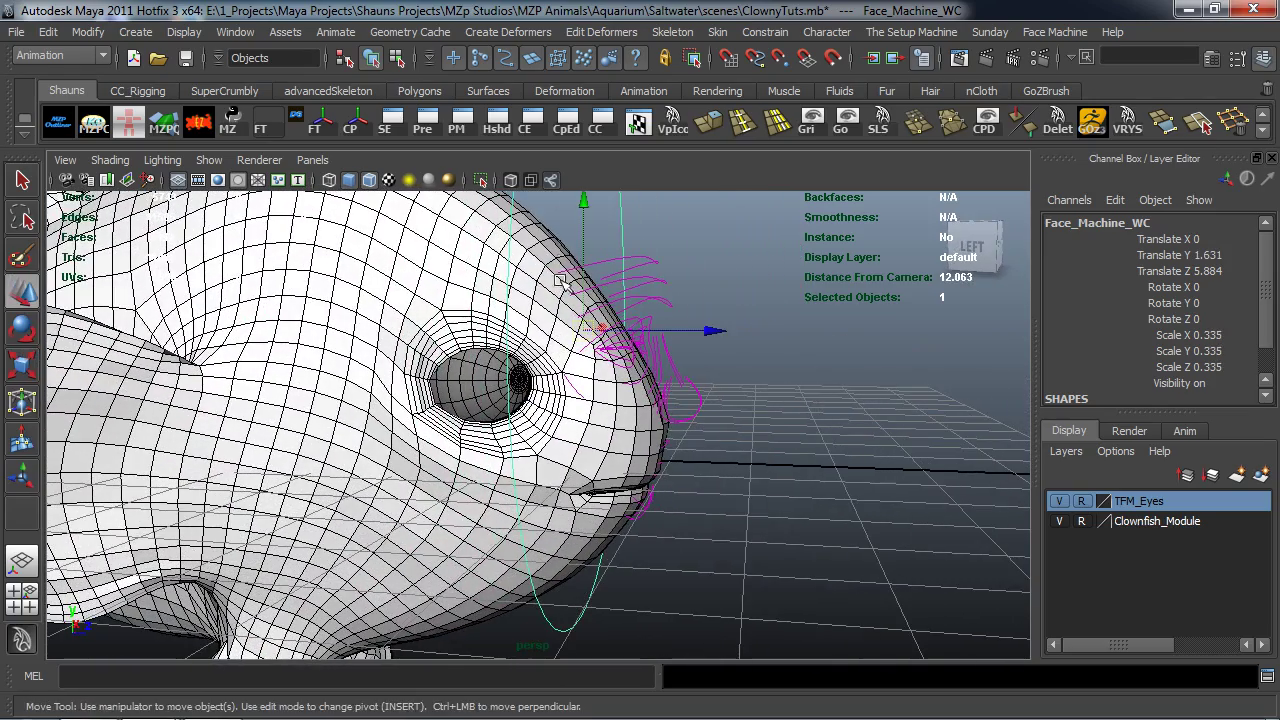
left_click_drag(583, 212, 530, 360)
Examine in a shaded front view how the widget's eye, nose and mouth curves line up with the fish's face
key("space")
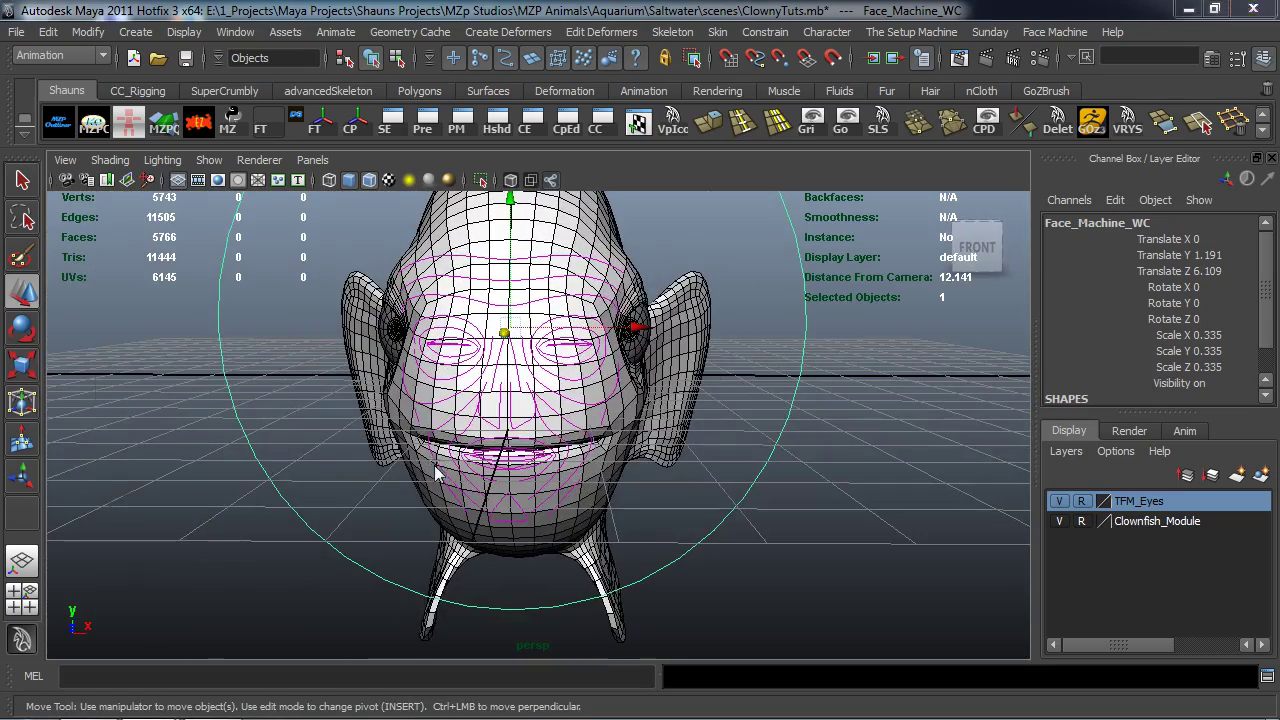
key("space")
scroll(408, 517, "up", 4)
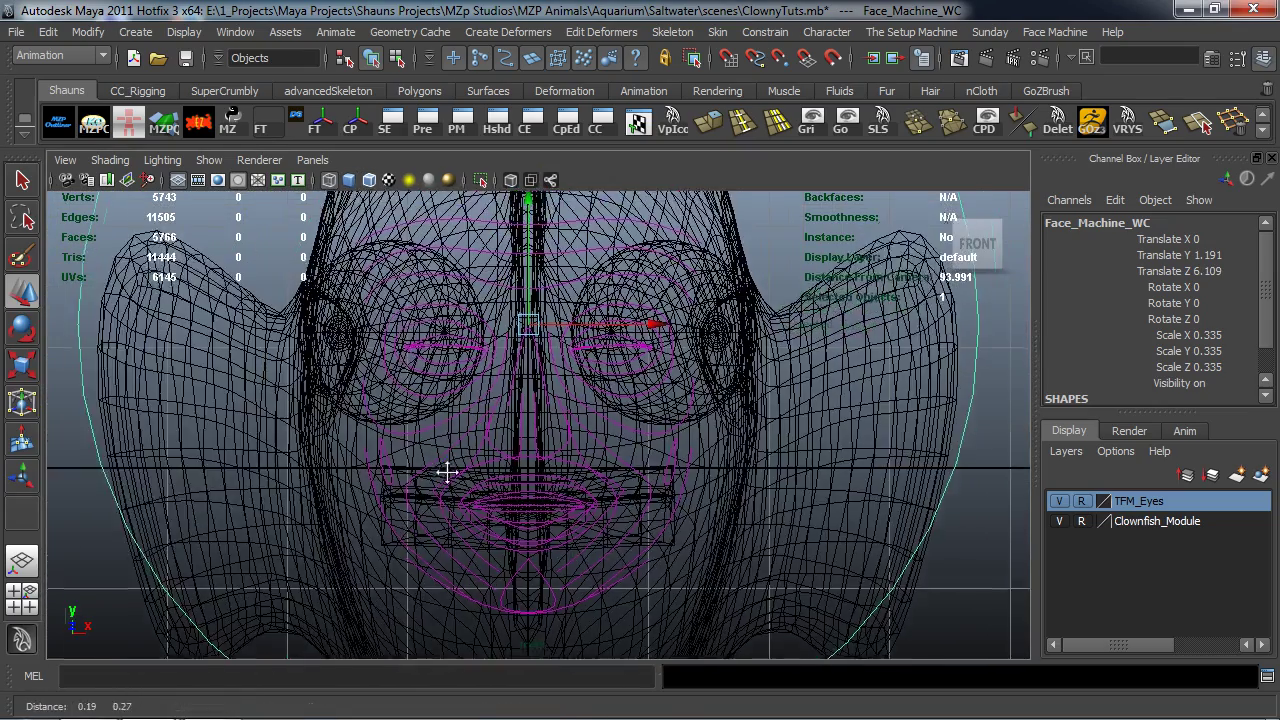
key("5")
middle_click_drag(460, 402, 455, 416, "alt")
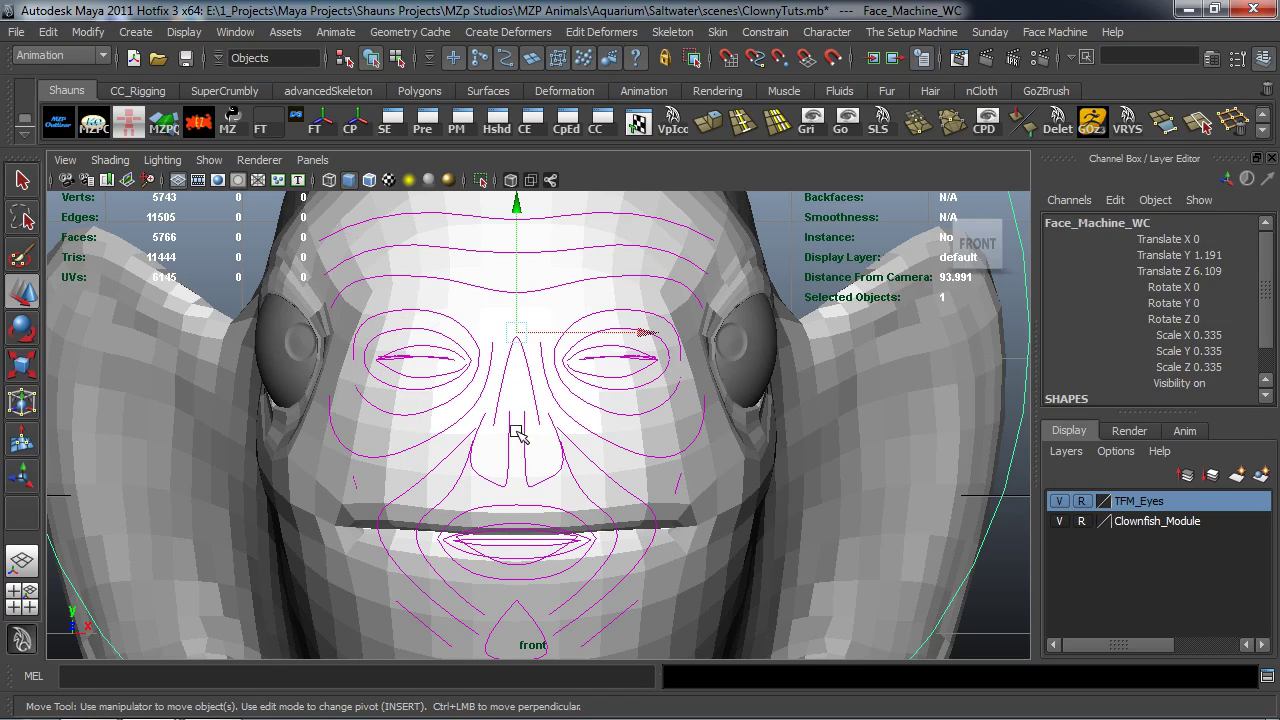
middle_click_drag(614, 371, 612, 371, "alt")
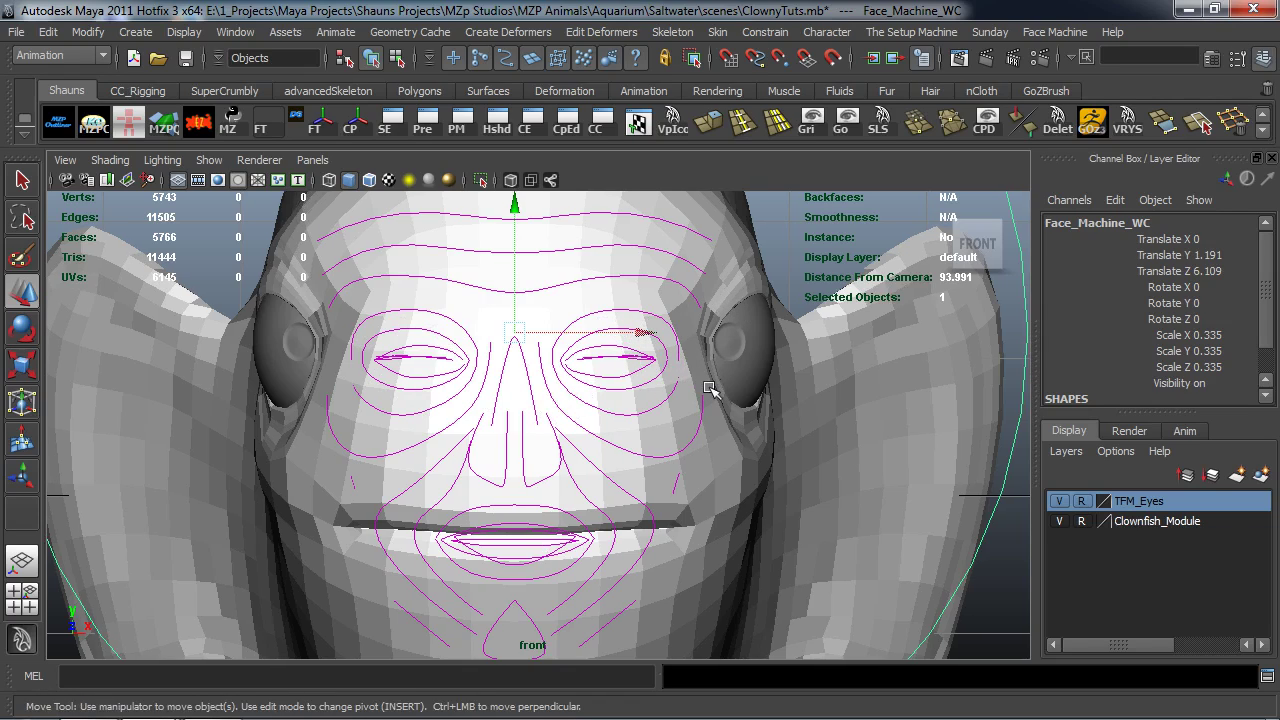
scroll(660, 410, "down", 3)
scroll(623, 423, "up", 2)
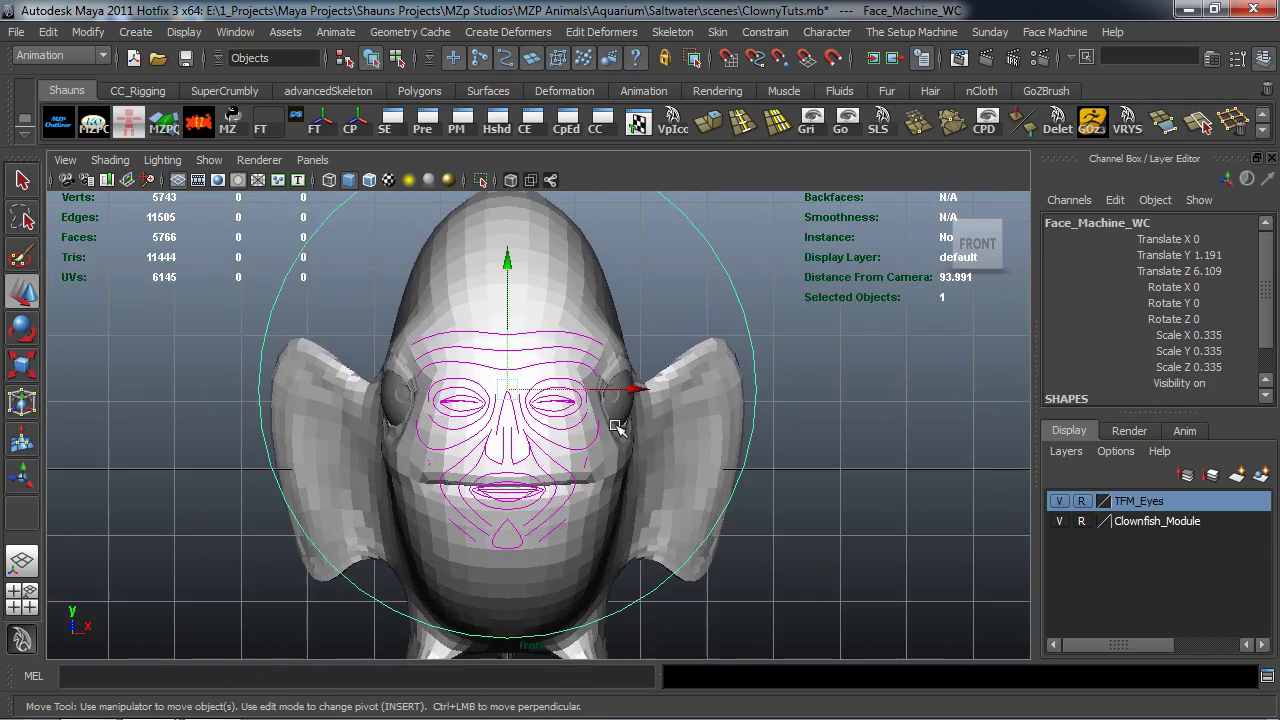
key("space")
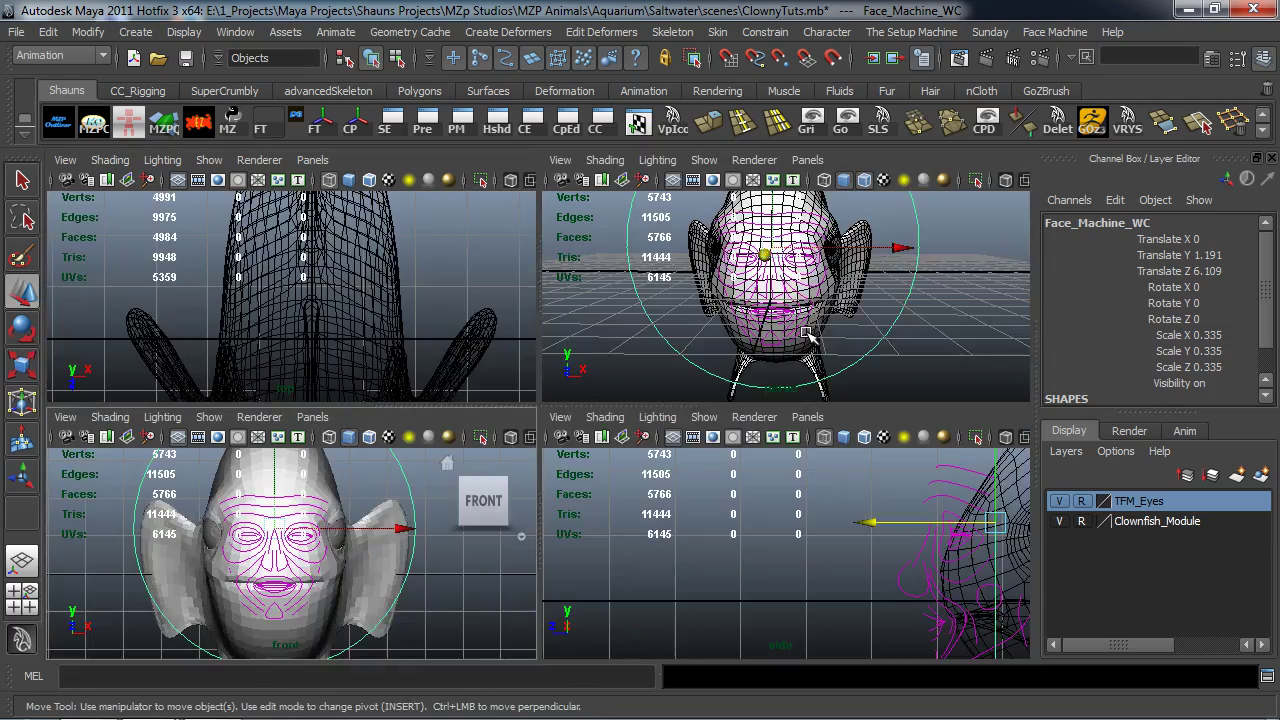
key("space")
Detach the Face Machine Pre-Rig options as a floating window and place it clear of the fish's head
left_click_drag(766, 354, 663, 362, "alt")
middle_click_drag(663, 362, 662, 391, "alt")
scroll(649, 393, "up", 3)
left_click(1048, 32)
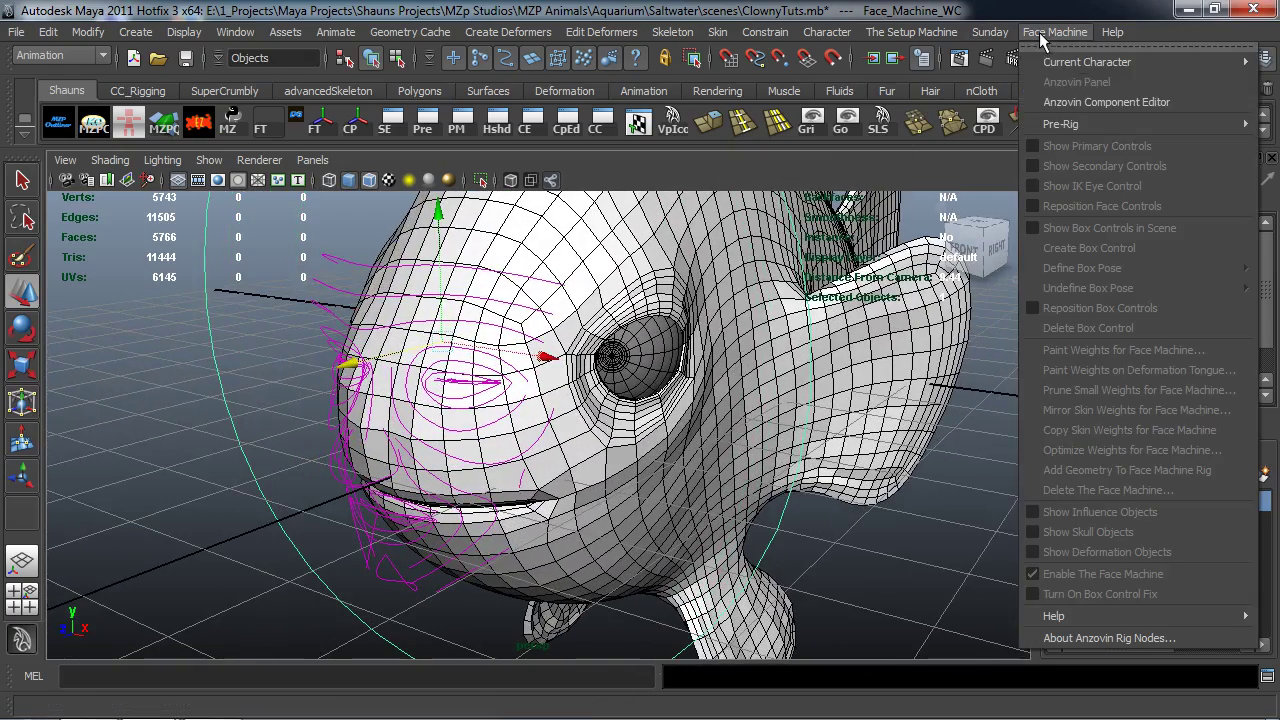
mouse_move(1052, 124)
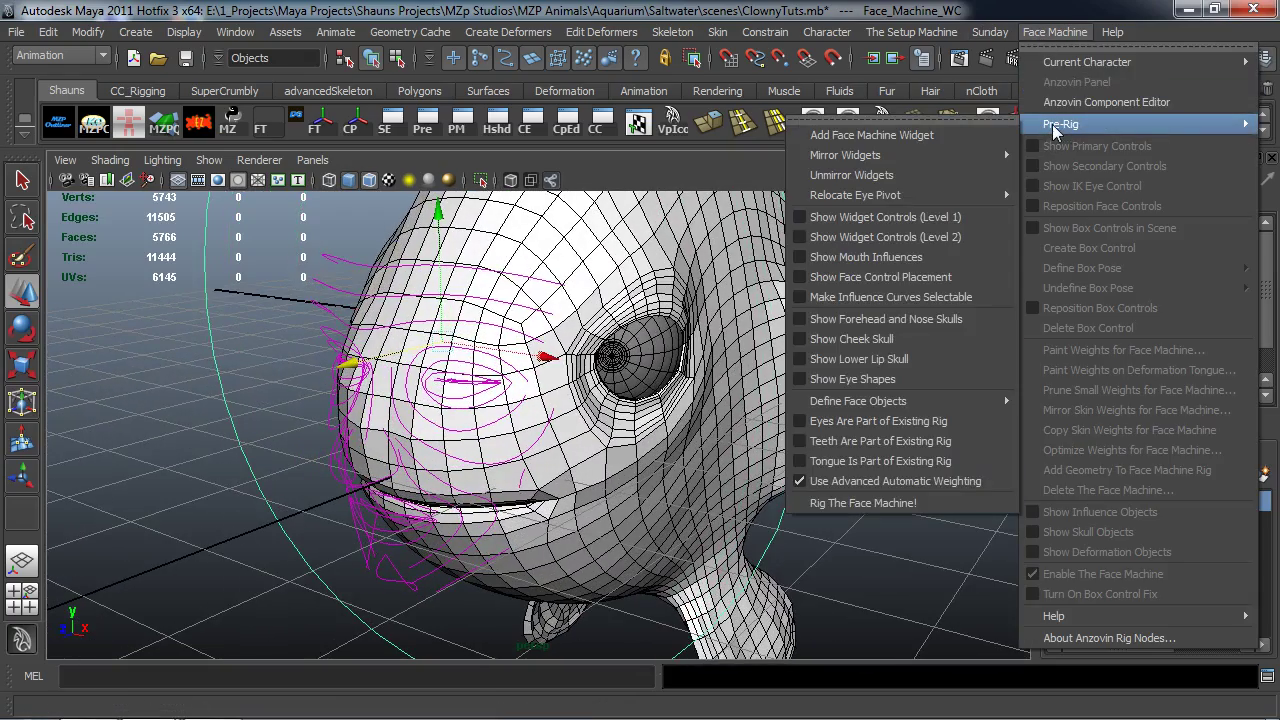
left_click(962, 117)
left_click_drag(836, 99, 1008, 66)
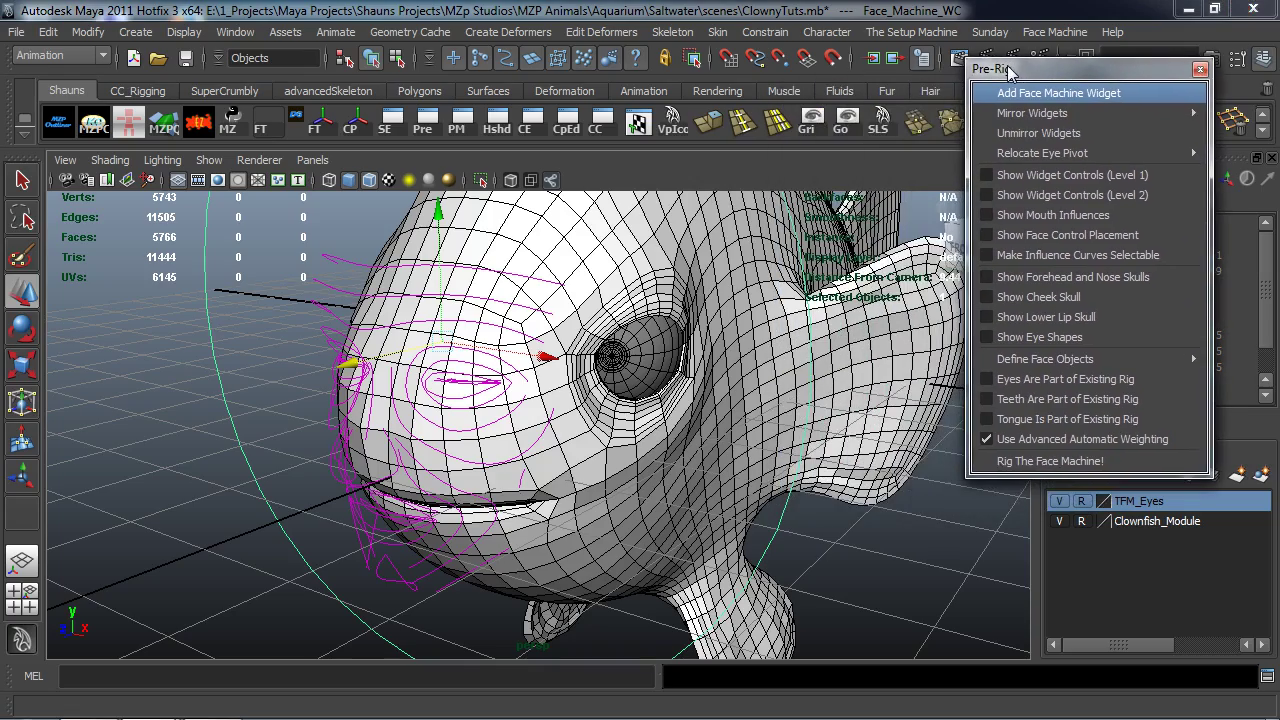
Deselect the widget and show its Level 1 widget controls
left_click_drag(630, 318, 687, 290, "alt")
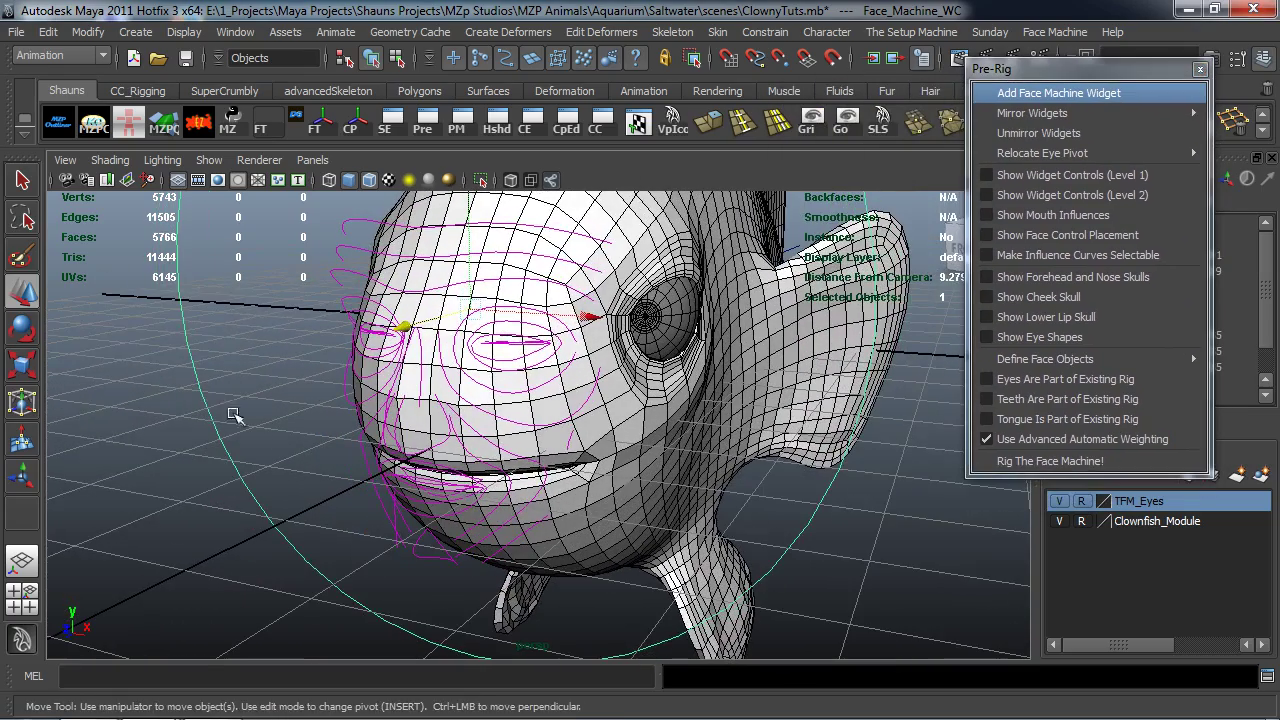
left_click(98, 441)
left_click_drag(245, 418, 175, 417, "alt")
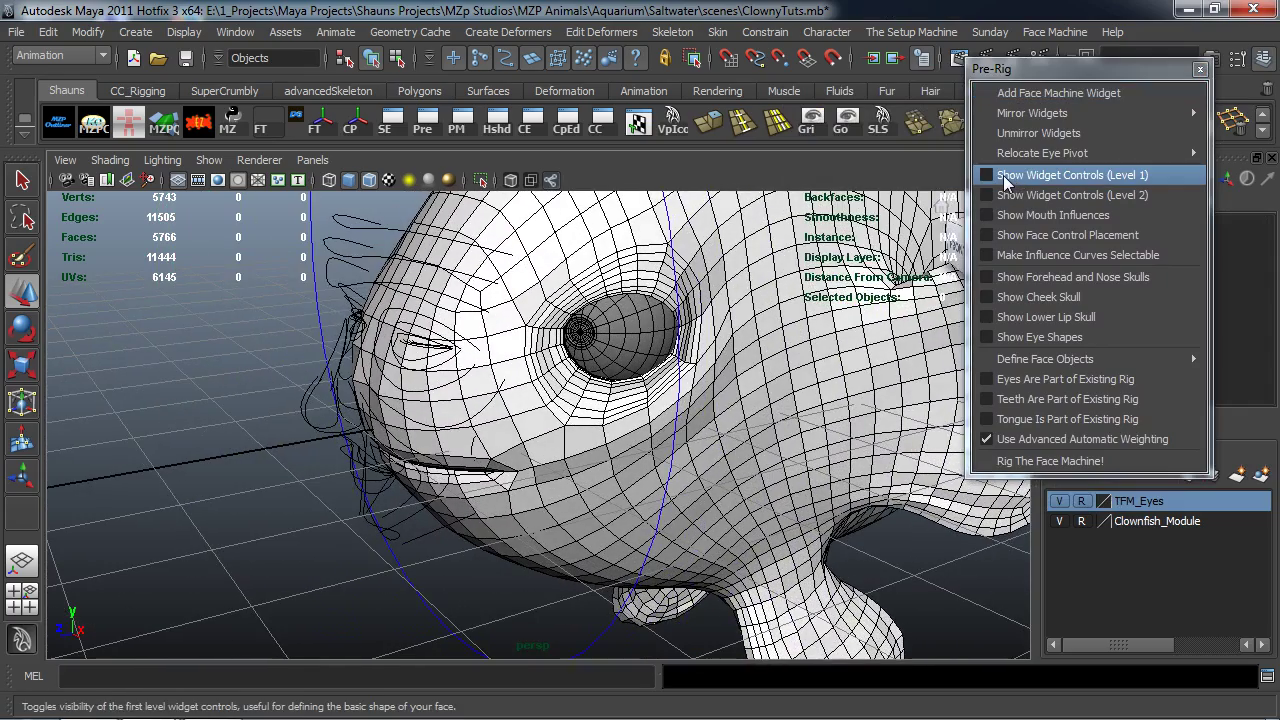
left_click_drag(651, 350, 654, 351, "alt")
Examine the Level 1 widget controls around the fish's mouth and up to its forehead
left_click_drag(189, 372, 335, 345, "alt")
scroll(390, 410, "up", 5)
left_click_drag(399, 391, 354, 431, "alt")
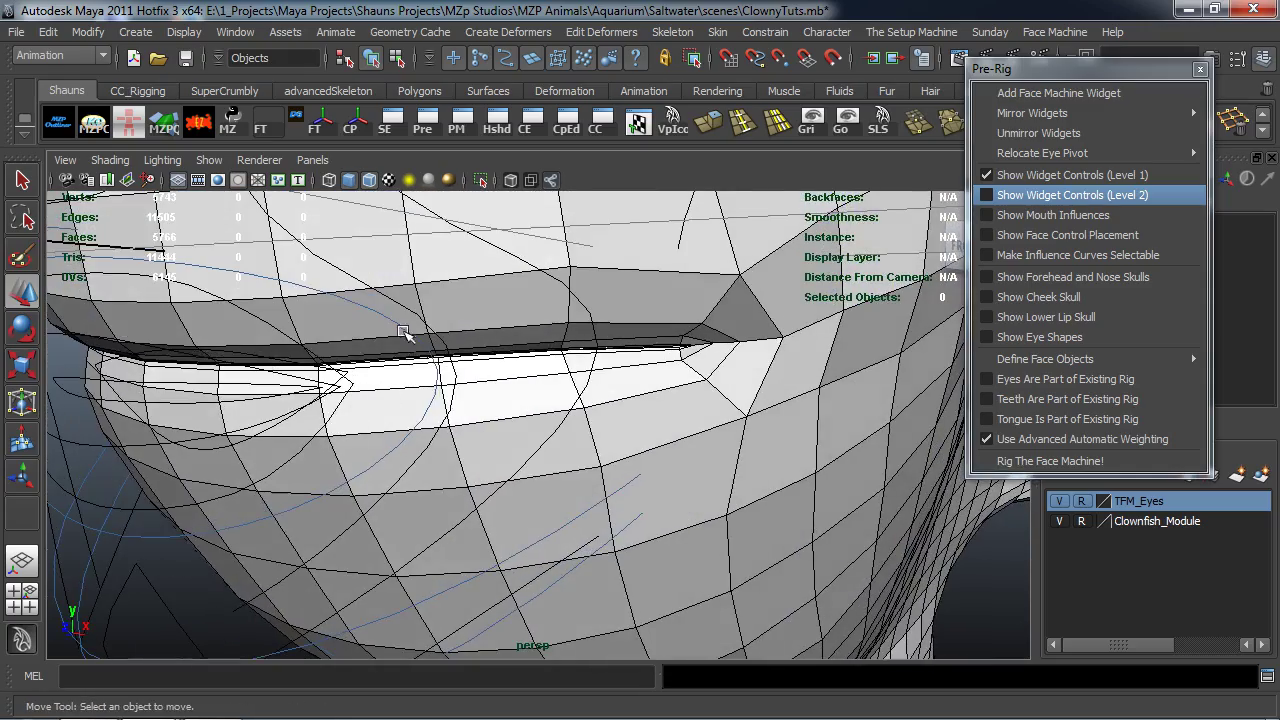
scroll(431, 443, "down", 3)
left_click_drag(431, 443, 332, 448, "alt")
scroll(330, 445, "down", 4)
scroll(312, 484, "up", 3)
middle_click_drag(332, 448, 365, 494, "alt")
left_click_drag(351, 443, 340, 443, "alt")
left_click_drag(358, 394, 346, 355, "alt")
Move the skullMask_WC control up to about 1.64 in Y and back to about -4.55 in Z, with the Pre-Rig window out of the way
left_click(346, 342)
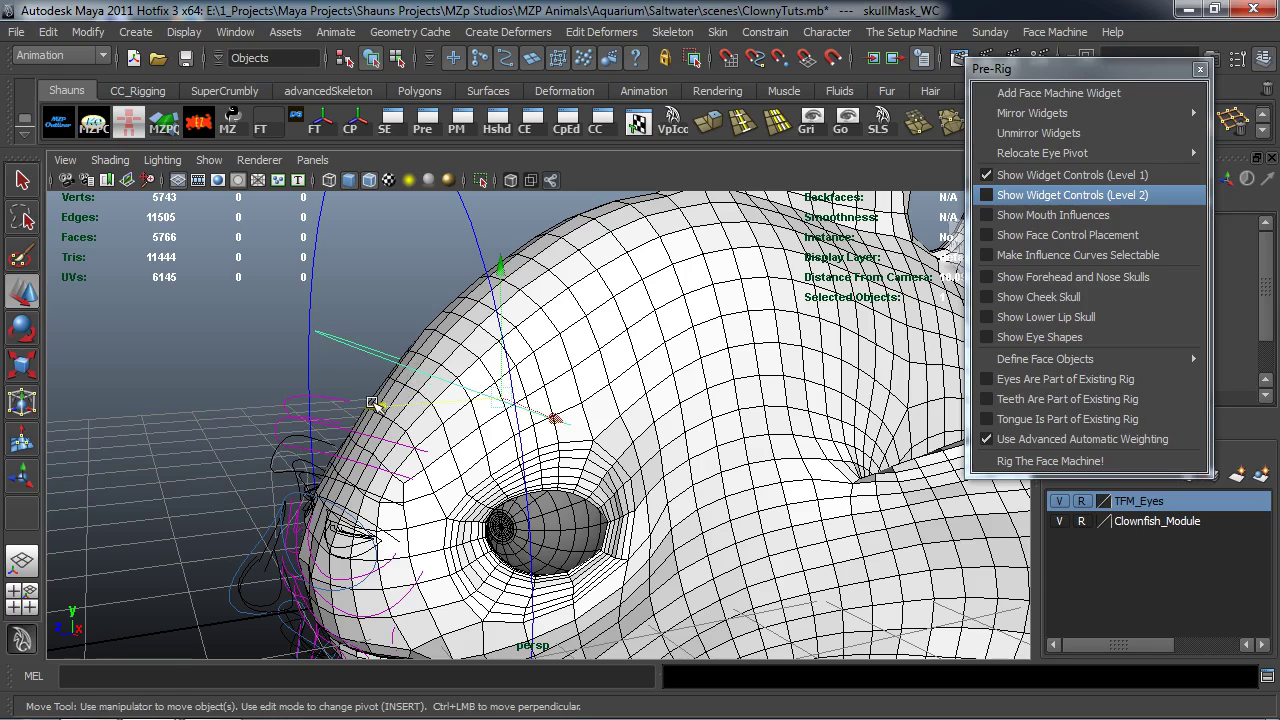
left_click_drag(1006, 70, 1279, 130)
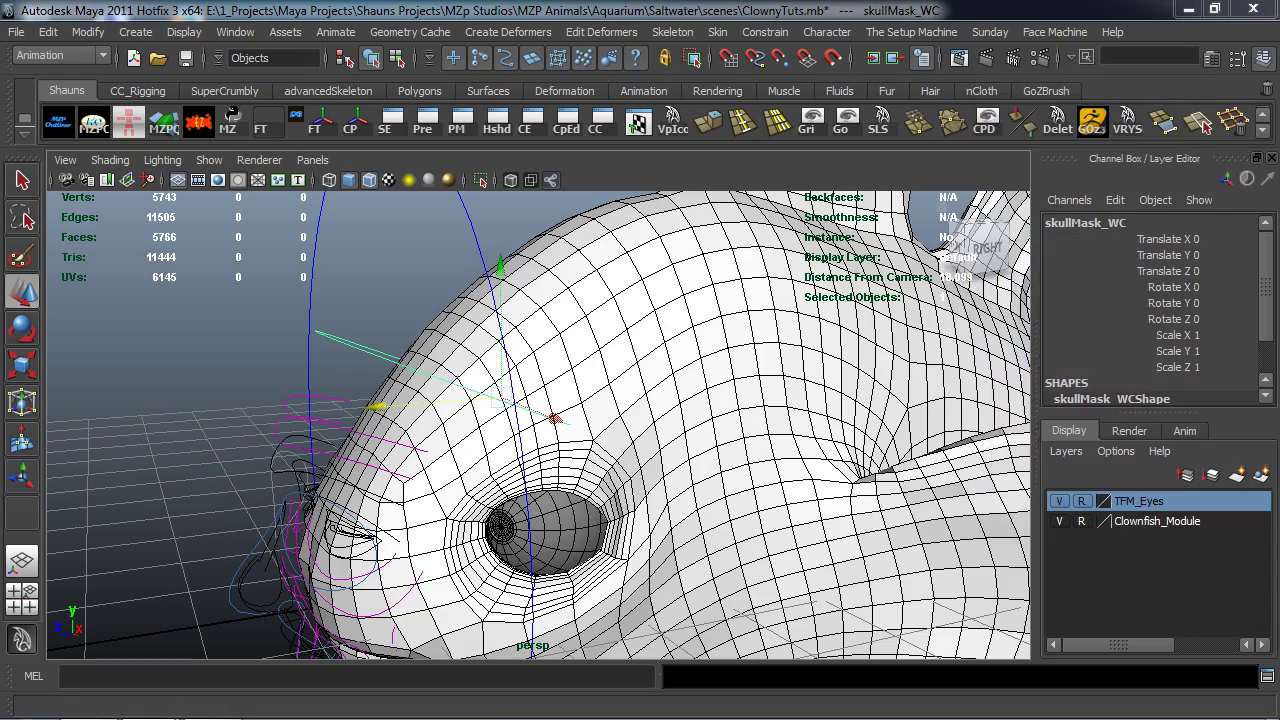
left_click_drag(596, 349, 629, 339, "alt")
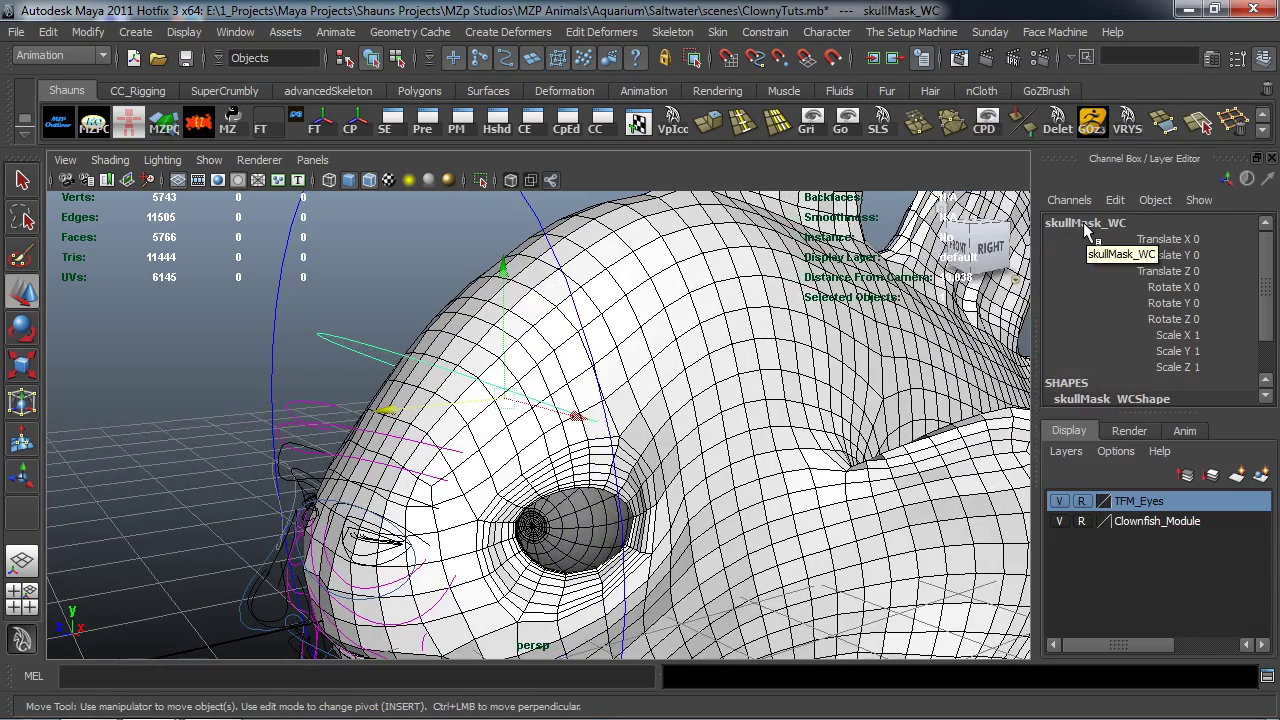
mouse_move(725, 334)
left_mouse_down("alt")
mouse_move(744, 330)
mouse_move(530, 295)
mouse_move(630, 290)
mouse_move(737, 317)
left_mouse_up("alt")
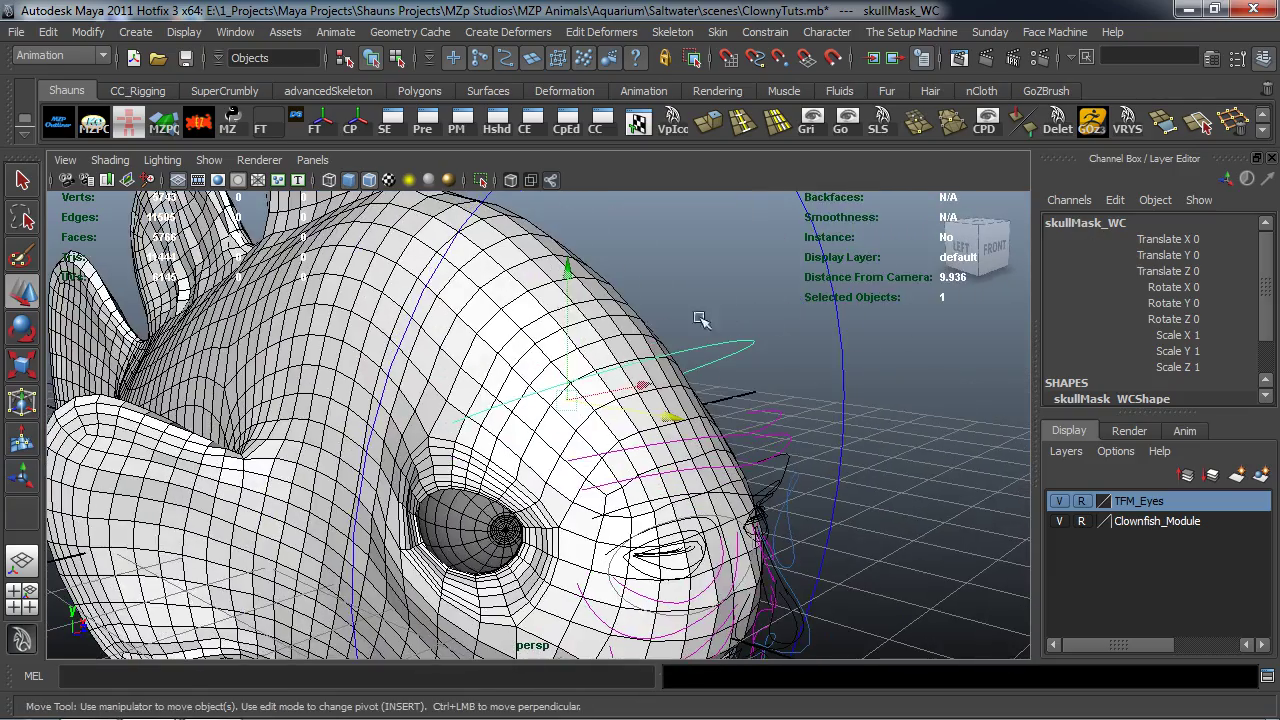
left_click_drag(530, 301, 575, 287, "alt")
left_click_drag(692, 404, 612, 405)
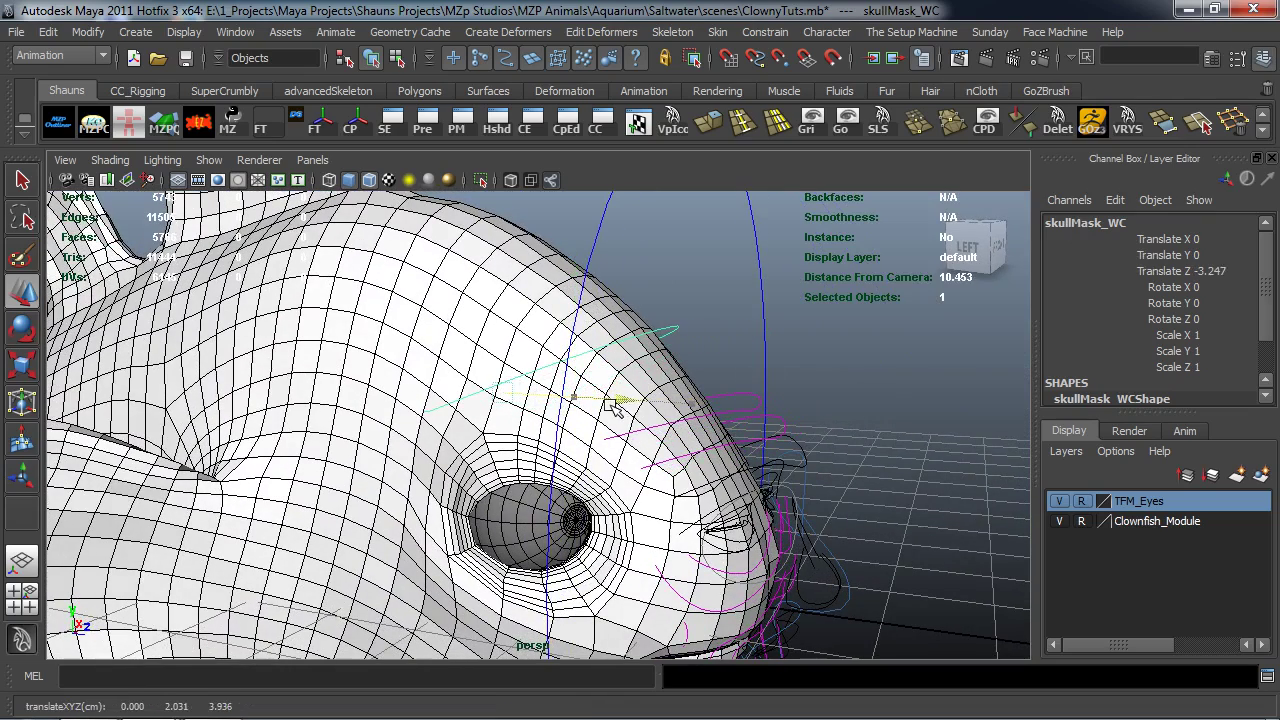
left_click_drag(505, 270, 499, 215)
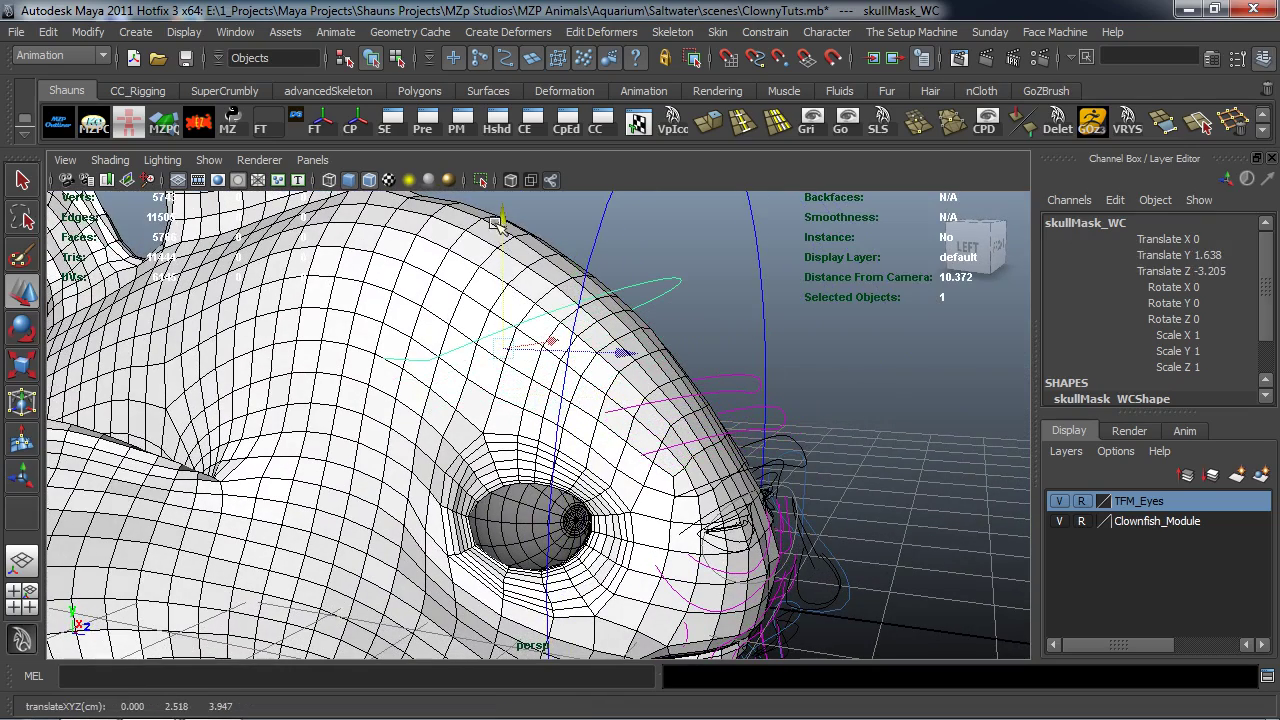
left_click_drag(628, 352, 598, 355)
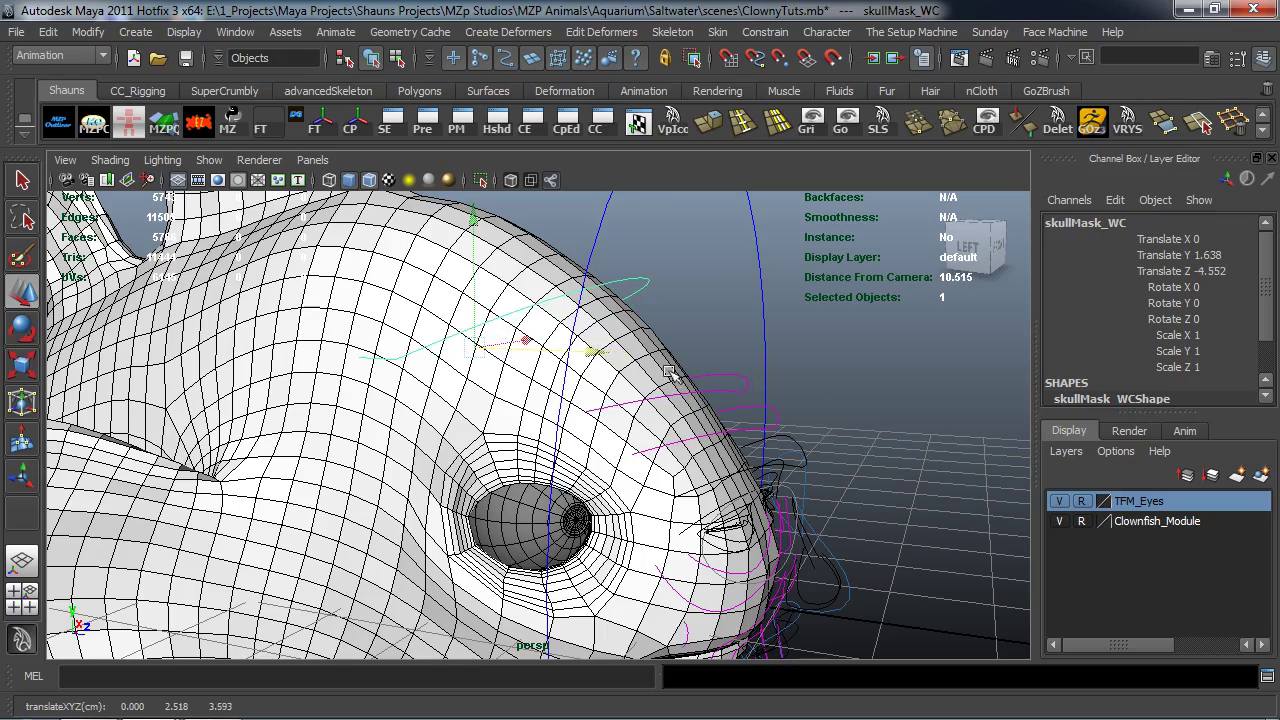
Select the L_eyeMask_WC control and move it from the front of the face back toward the fish's left eye
left_click(859, 418)
left_click_drag(773, 426, 524, 374, "alt")
middle_click_drag(524, 374, 545, 270, "alt")
right_click_drag(545, 270, 520, 371, "alt")
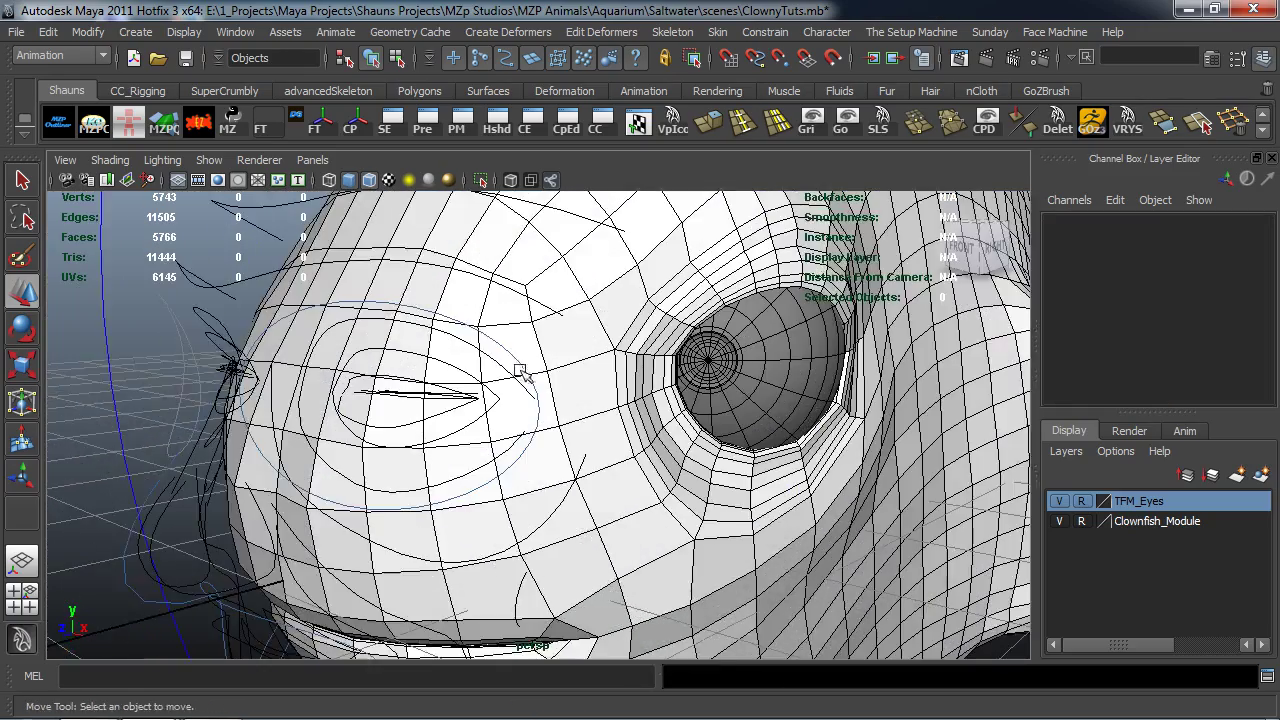
middle_click_drag(520, 371, 508, 381, "alt")
left_click(490, 386)
left_click_drag(503, 400, 476, 402, "alt")
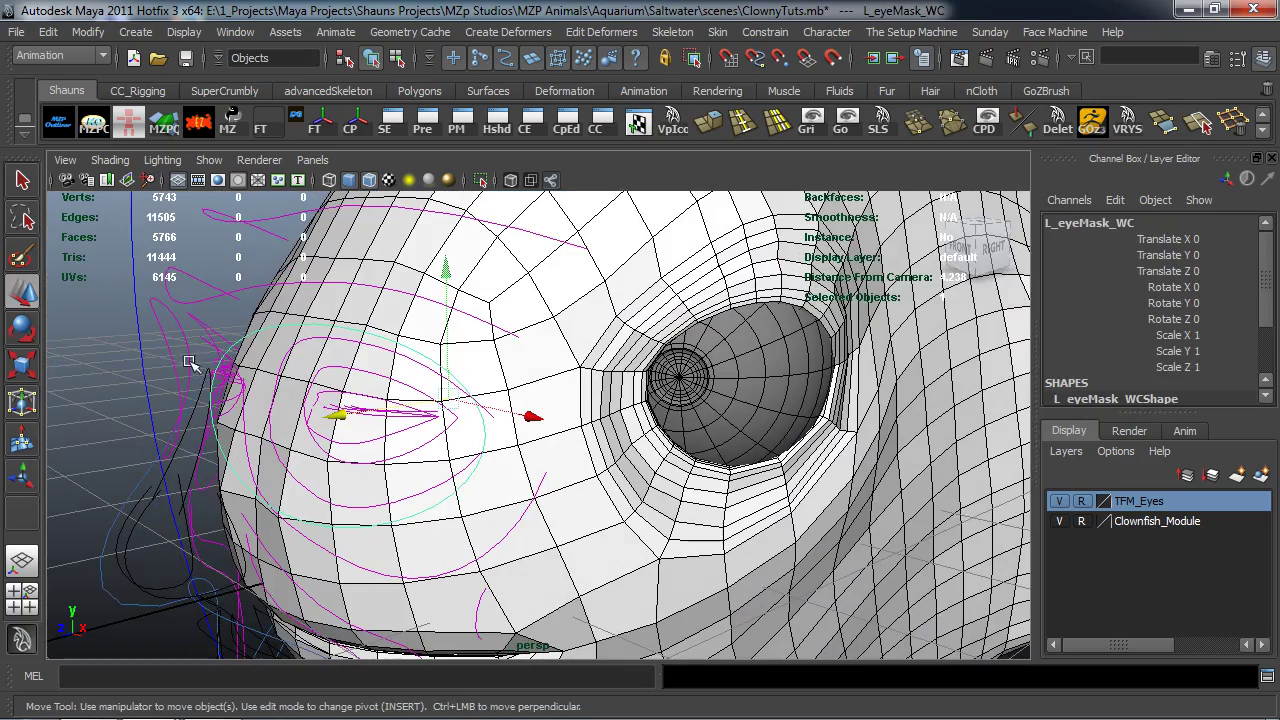
left_click_drag(140, 382, 208, 348, "alt")
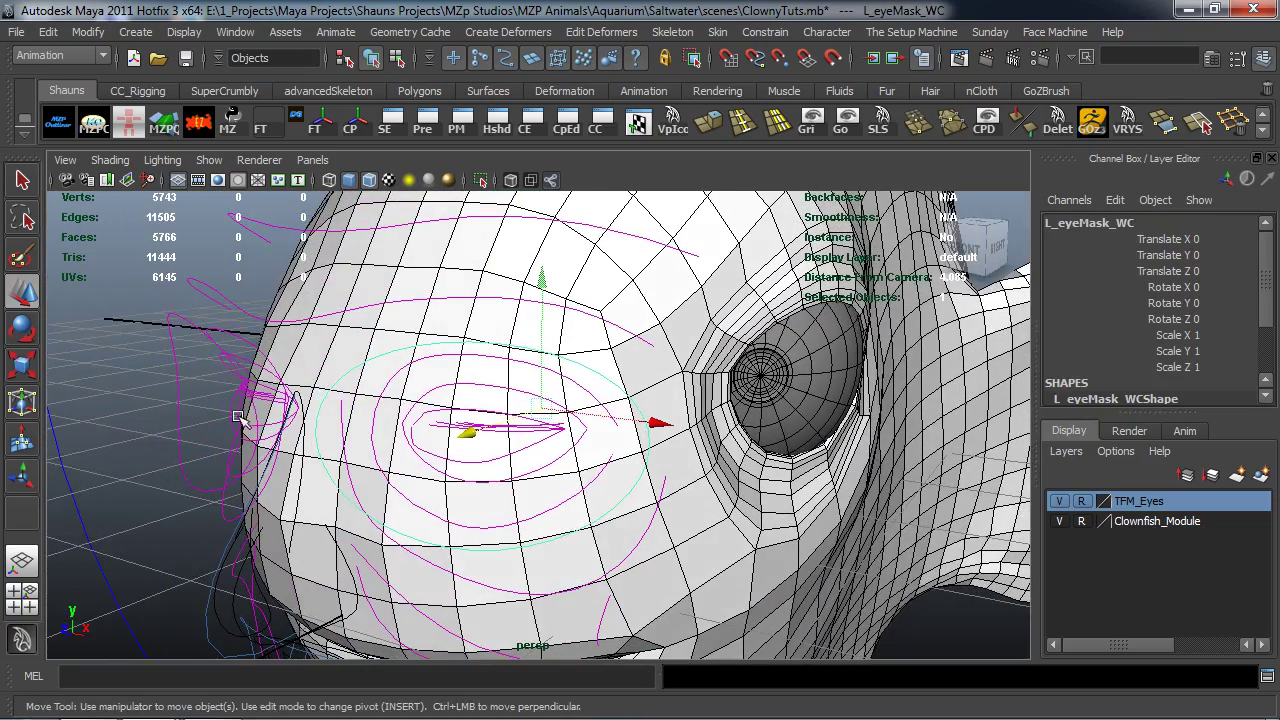
left_click_drag(305, 408, 288, 431, "alt")
left_click_drag(614, 454, 701, 477)
left_click_drag(677, 494, 604, 480, "alt")
left_click_drag(783, 475, 686, 389)
Turn L_eyeMask_WC to about 58.7 in Y, scale it to about 0.894 in X, and place it by the textured eye
key("e")
key("w")
left_click(676, 377)
left_click_drag(686, 389, 568, 393, "alt")
left_click_drag(727, 366, 610, 372)
middle_click_drag(610, 372, 642, 422, "alt")
left_click_drag(642, 422, 545, 422, "alt")
key("6")
key("r")
key("w")
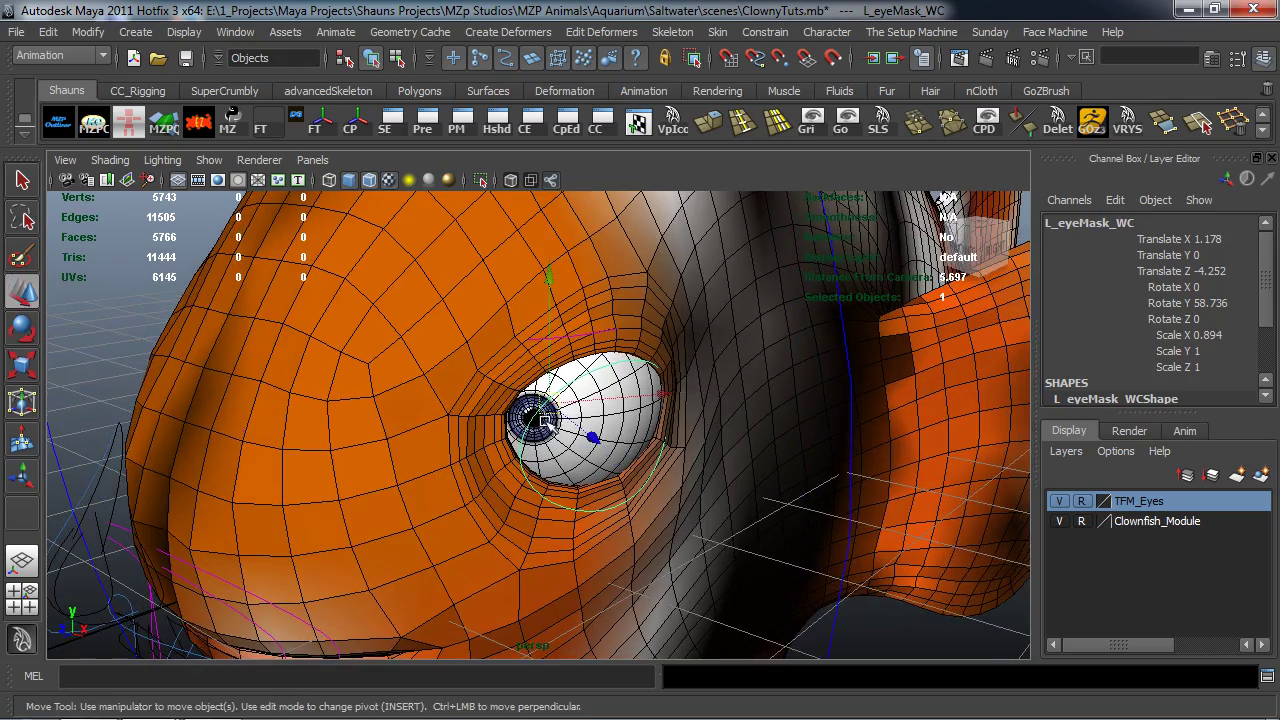
Fit L_eyeMask_WC around the eye socket at about 1.59, 0.19, -4.59, rotated about 44.1 in Y and scaled about 0.96, 1.07, 1.07
left_click_drag(668, 397, 686, 423)
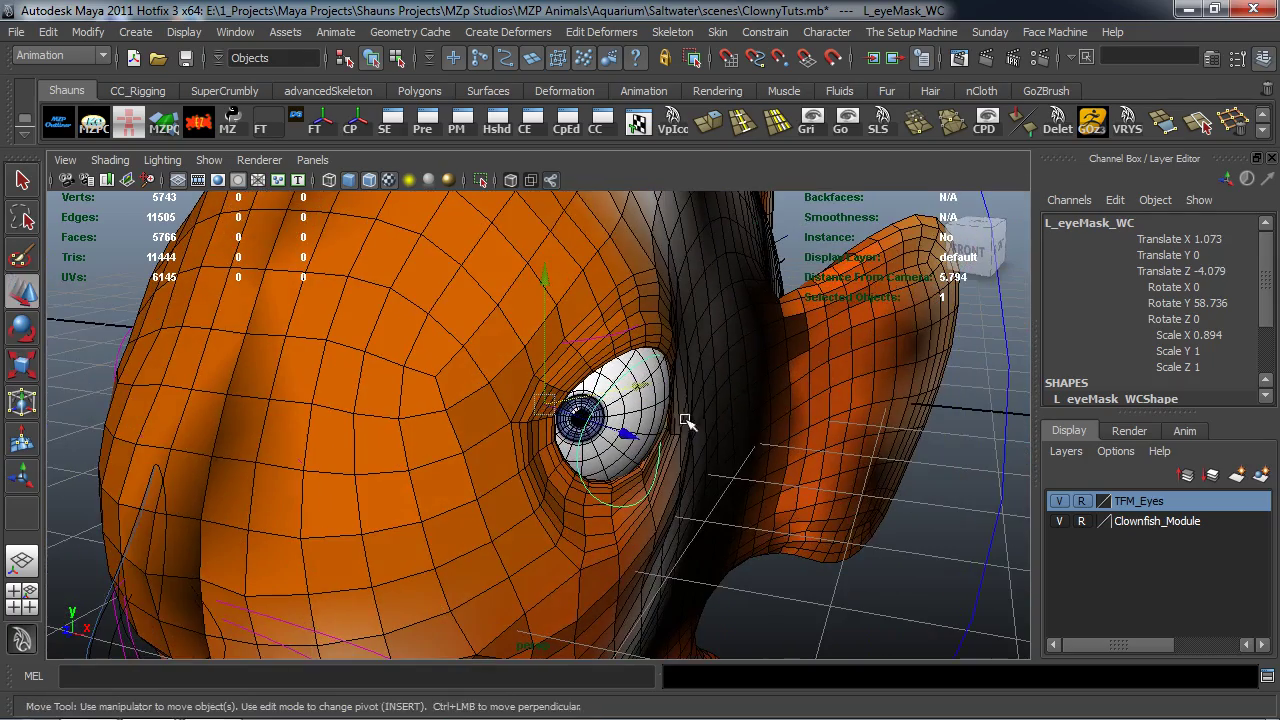
key("e")
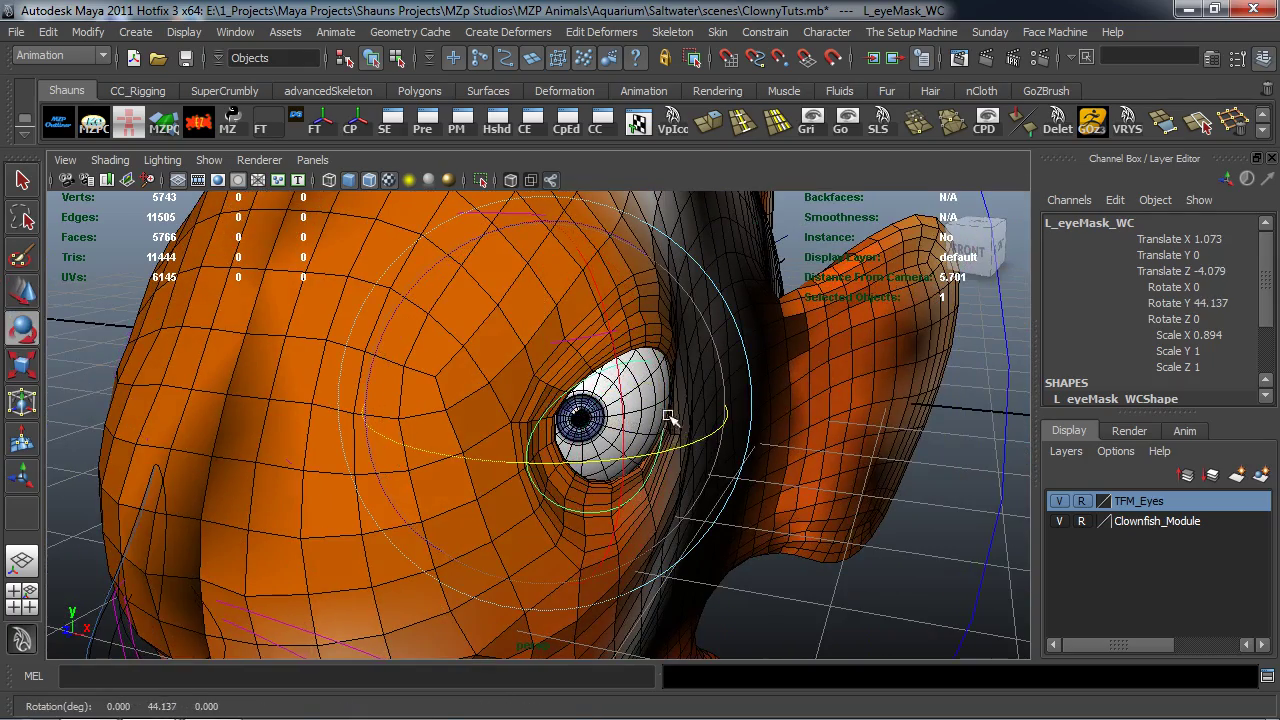
key("w")
left_click_drag(666, 400, 527, 345)
key("r")
key("w")
left_click_drag(550, 280, 552, 262)
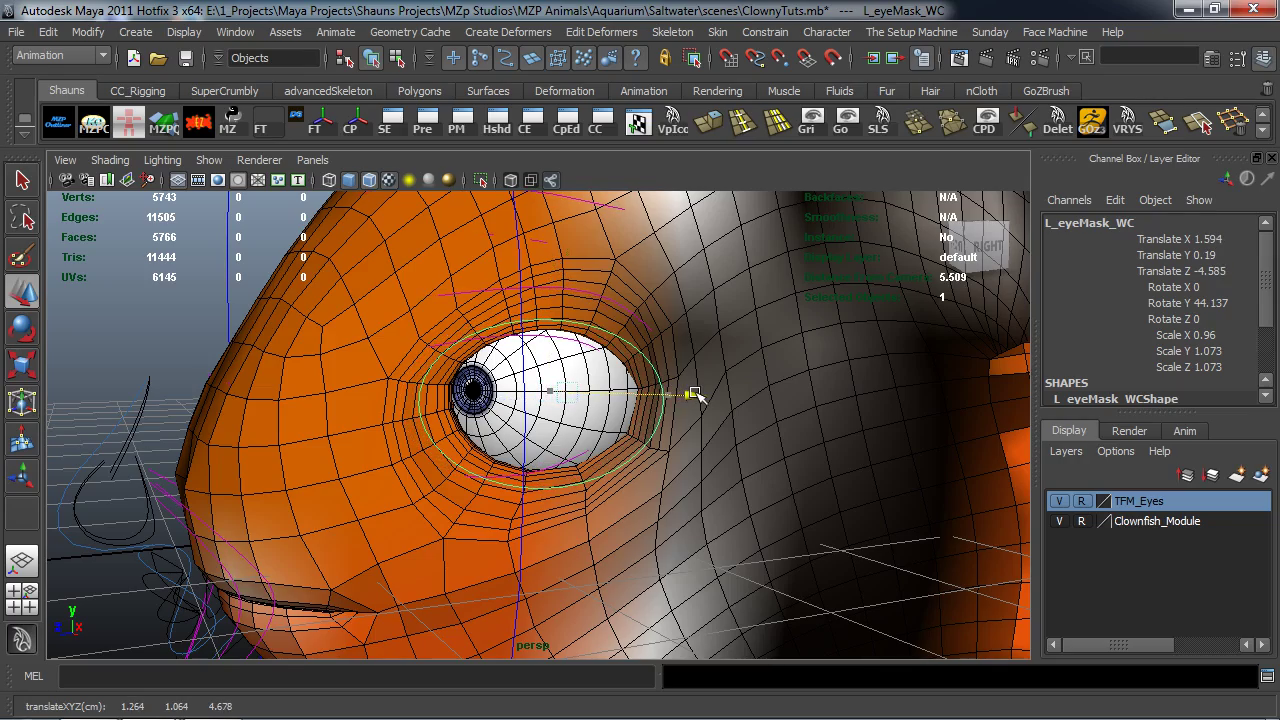
mouse_move(131, 345)
left_mouse_down("alt")
mouse_move(116, 258)
mouse_move(134, 358)
left_mouse_up("alt")
Move the noseMask_WC control up to about 0.99 in Y and back to about -0.83 in Z on the snout
left_click(149, 382)
middle_click_drag(149, 382, 175, 296, "alt")
left_click_drag(175, 296, 336, 334, "alt")
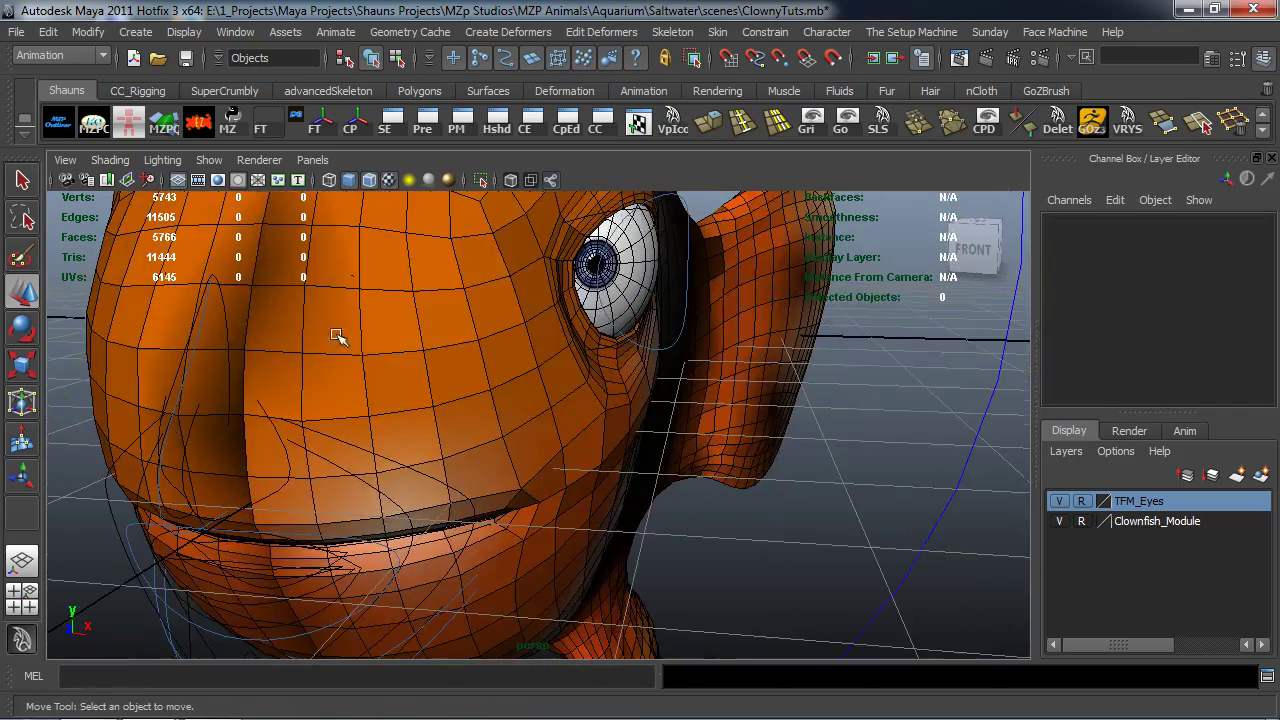
left_click_drag(473, 342, 590, 420, "alt")
left_click(593, 374)
middle_click_drag(590, 420, 563, 437, "alt")
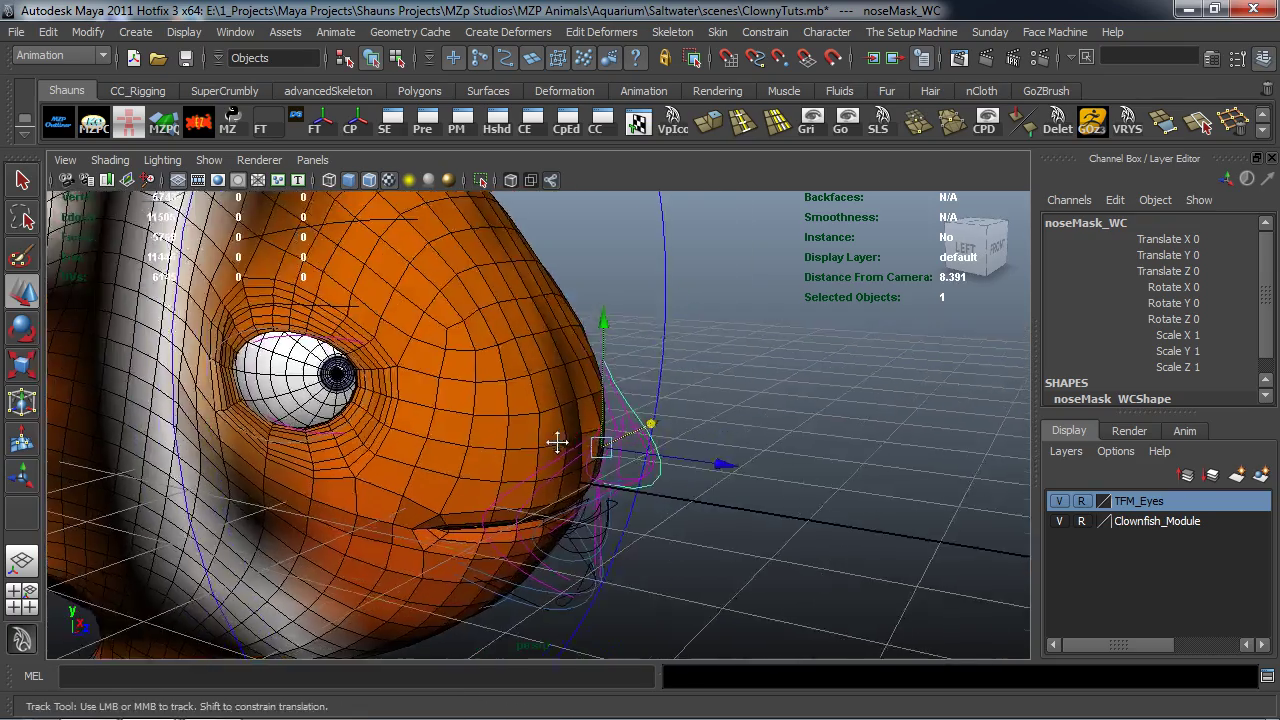
scroll(554, 440, "up", 3)
left_click_drag(553, 441, 643, 380, "alt")
left_click_drag(627, 315, 617, 282)
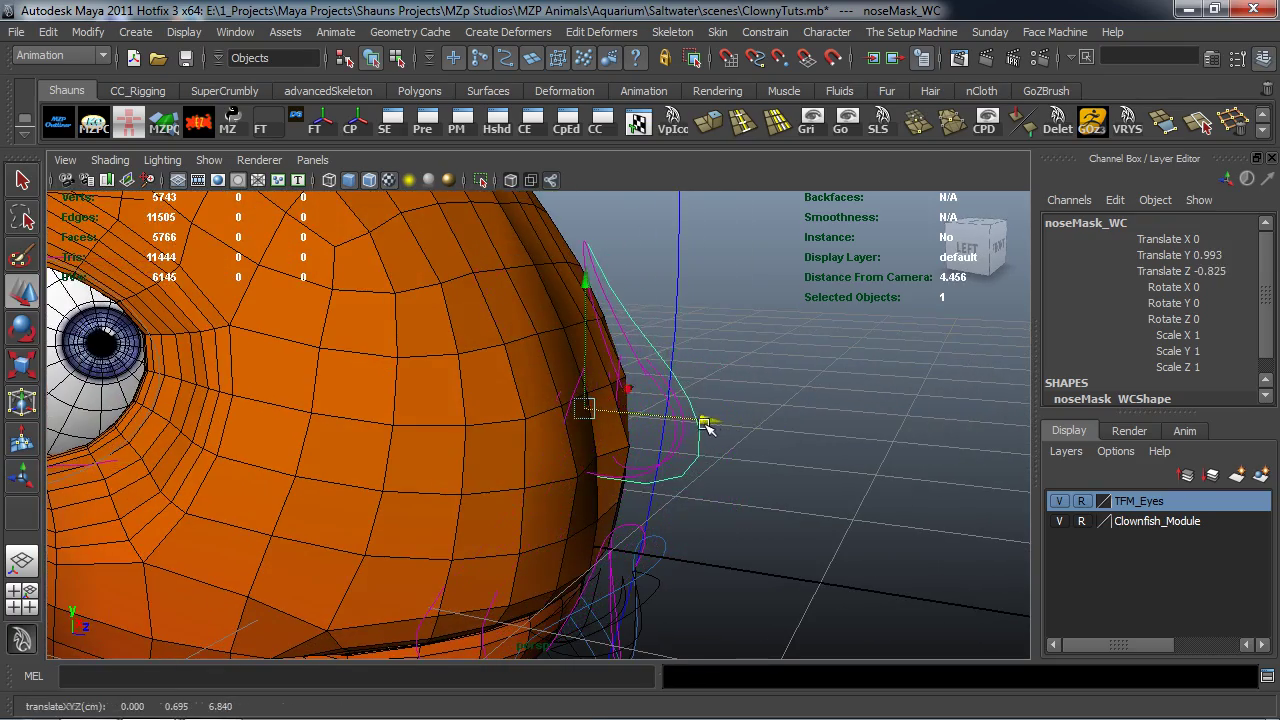
left_click_drag(706, 424, 600, 434, "alt")
Tilt the noseMask_WC control to about -31 degrees in X to follow the snout
key("e")
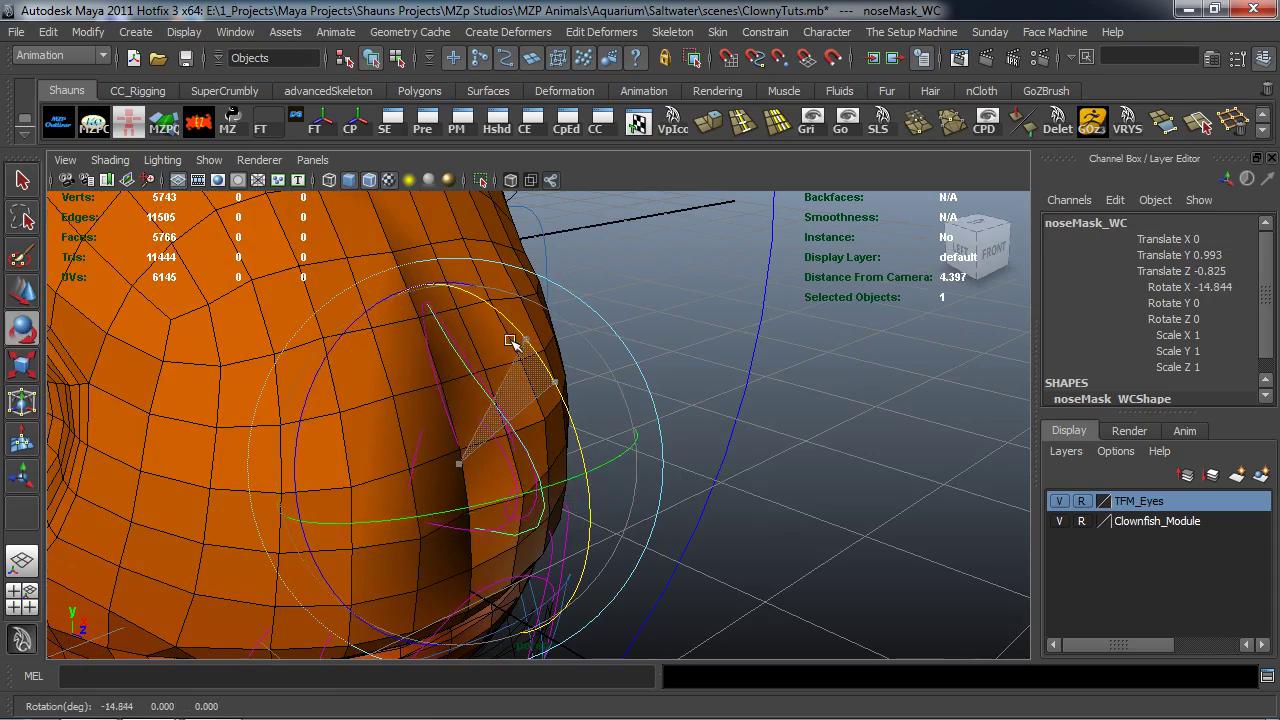
left_click_drag(479, 319, 389, 320, "alt")
middle_click_drag(400, 324, 448, 299, "alt")
left_click_drag(448, 298, 212, 440, "alt")
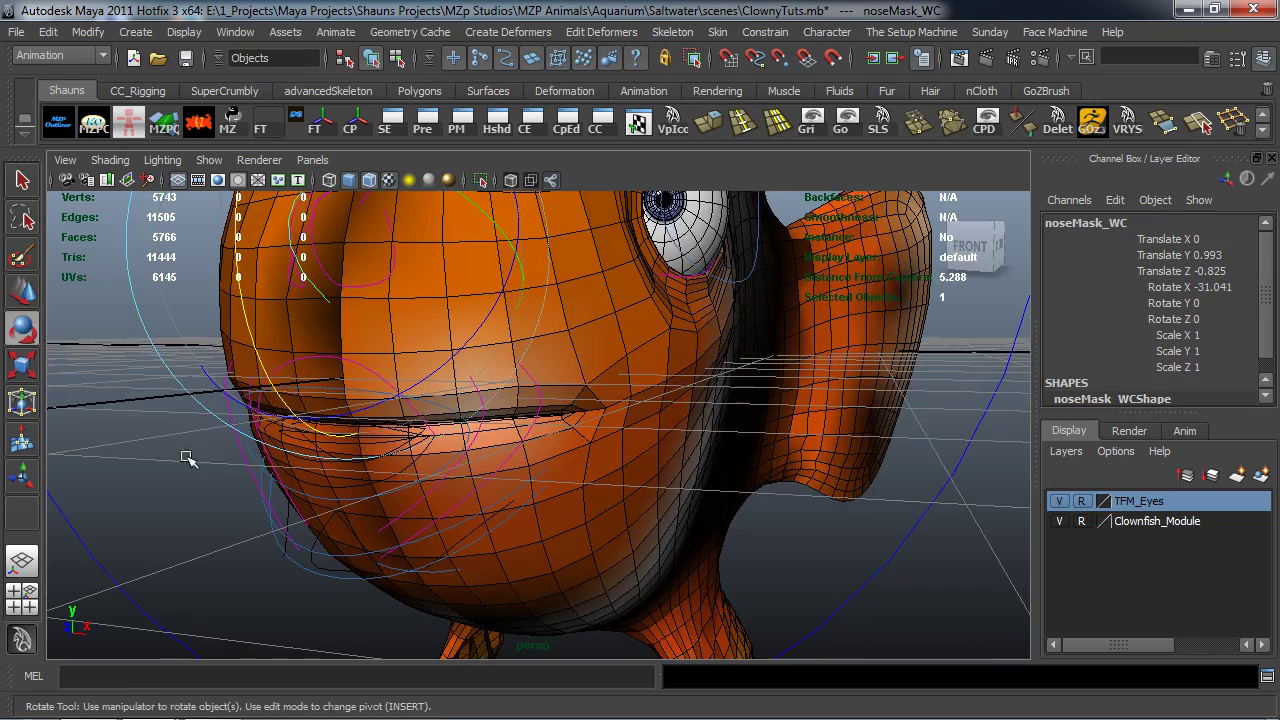
Examine the mouthMask_WC control against the fish's mouth from the front
left_click(110, 489)
left_click_drag(130, 480, 487, 378, "alt")
left_click(420, 367)
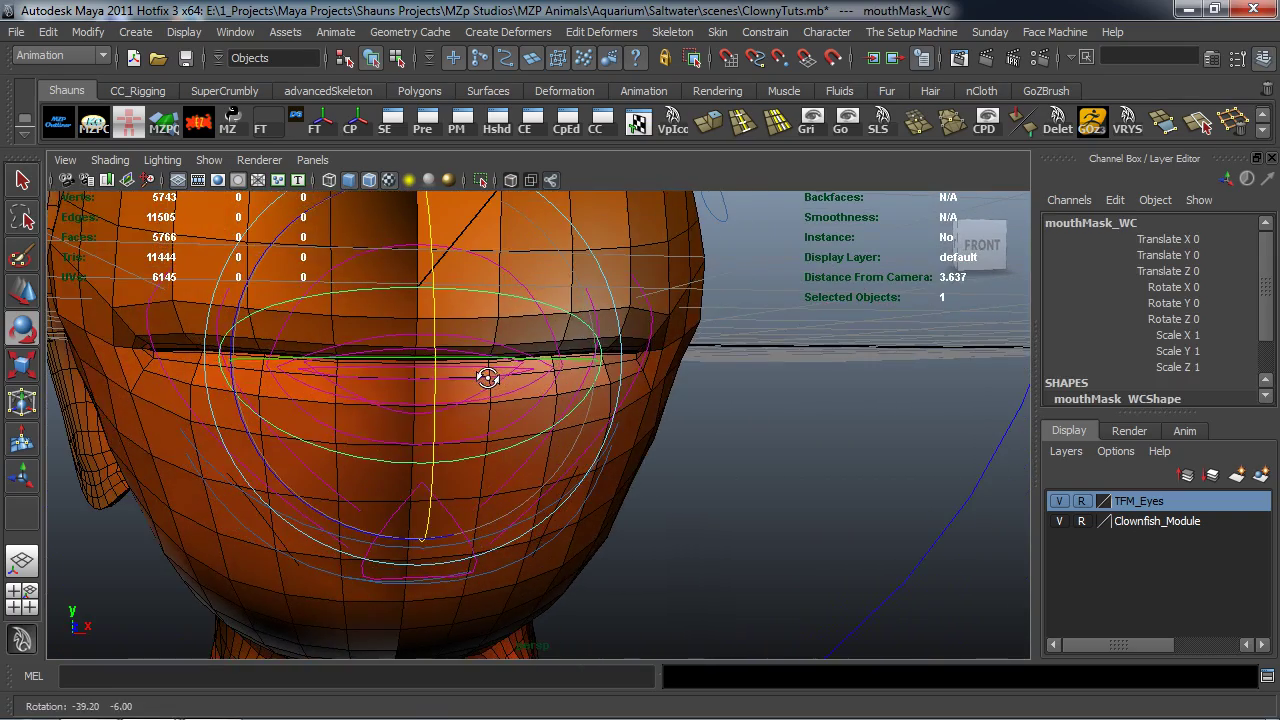
left_click(737, 434)
Lower the neckMask_WC control to about -0.64 in Y and widen it to about 1.24 in X
left_click_drag(271, 343, 357, 366, "alt")
middle_click_drag(383, 409, 440, 340, "alt")
left_click_drag(387, 386, 406, 438, "alt")
left_click(487, 503)
left_click_drag(429, 491, 443, 500, "alt")
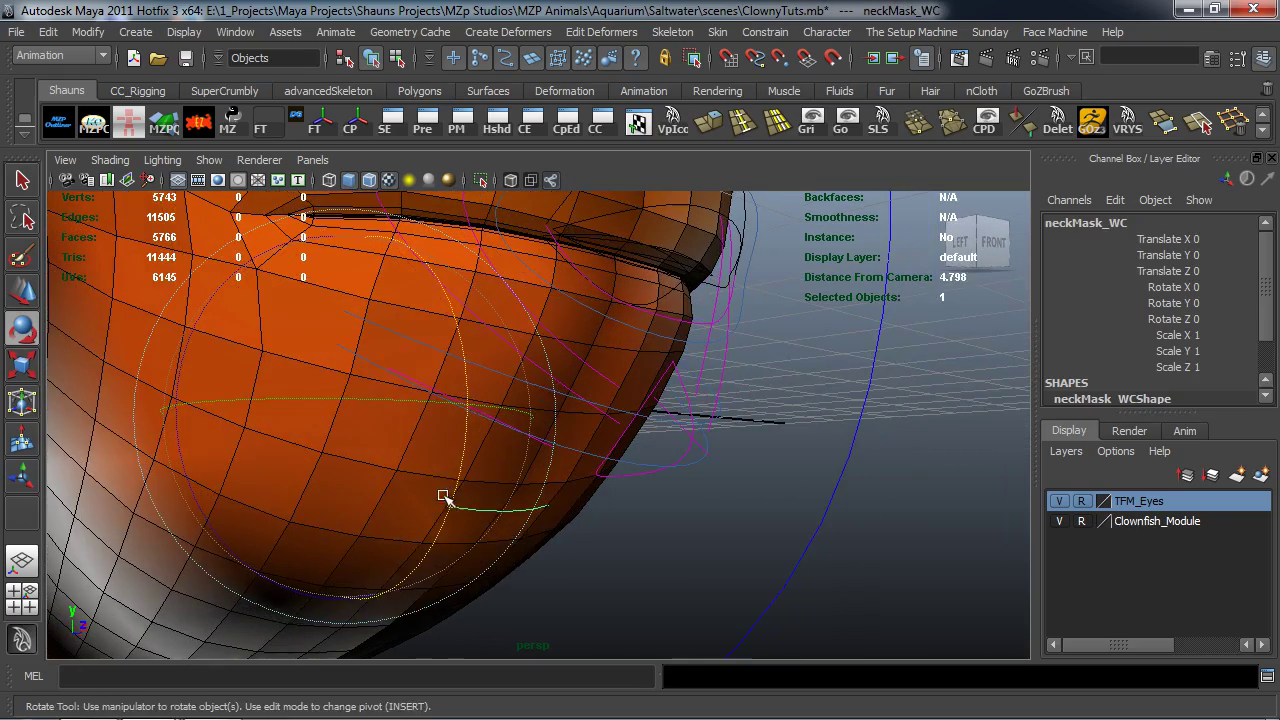
key("w")
left_click(356, 304)
left_click_drag(350, 332, 337, 425, "alt")
key("r")
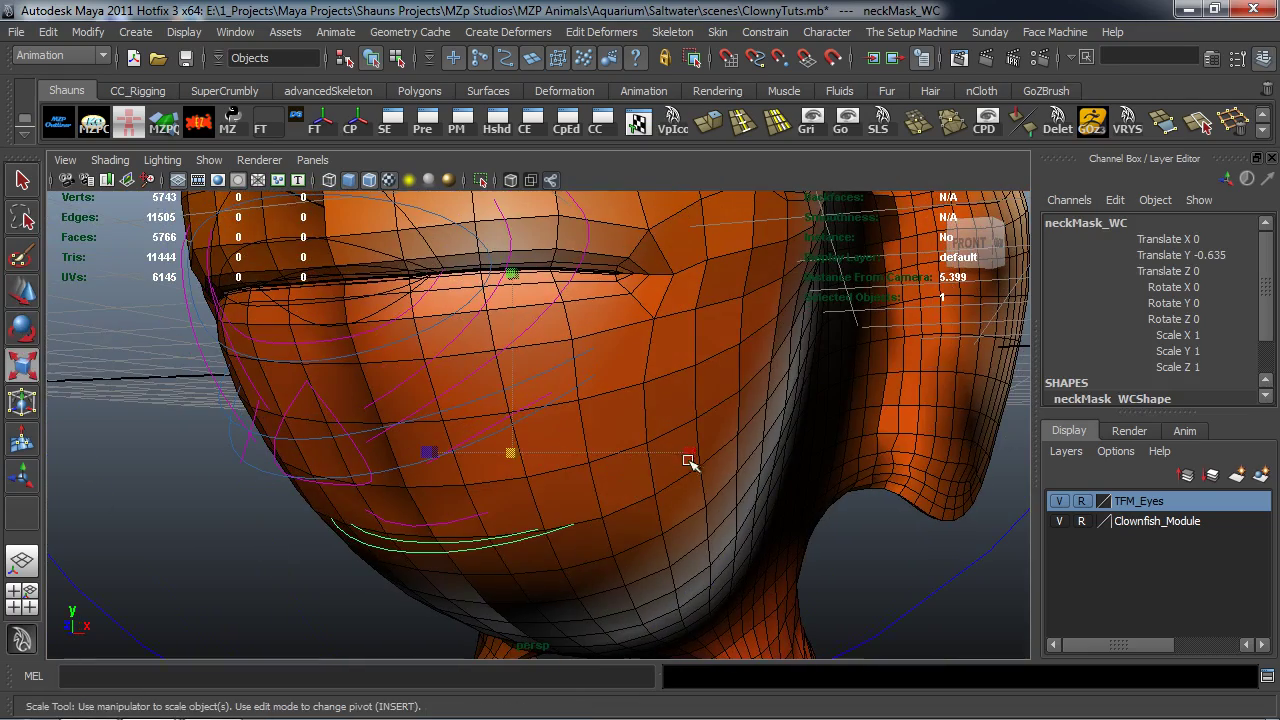
left_click_drag(694, 452, 728, 453)
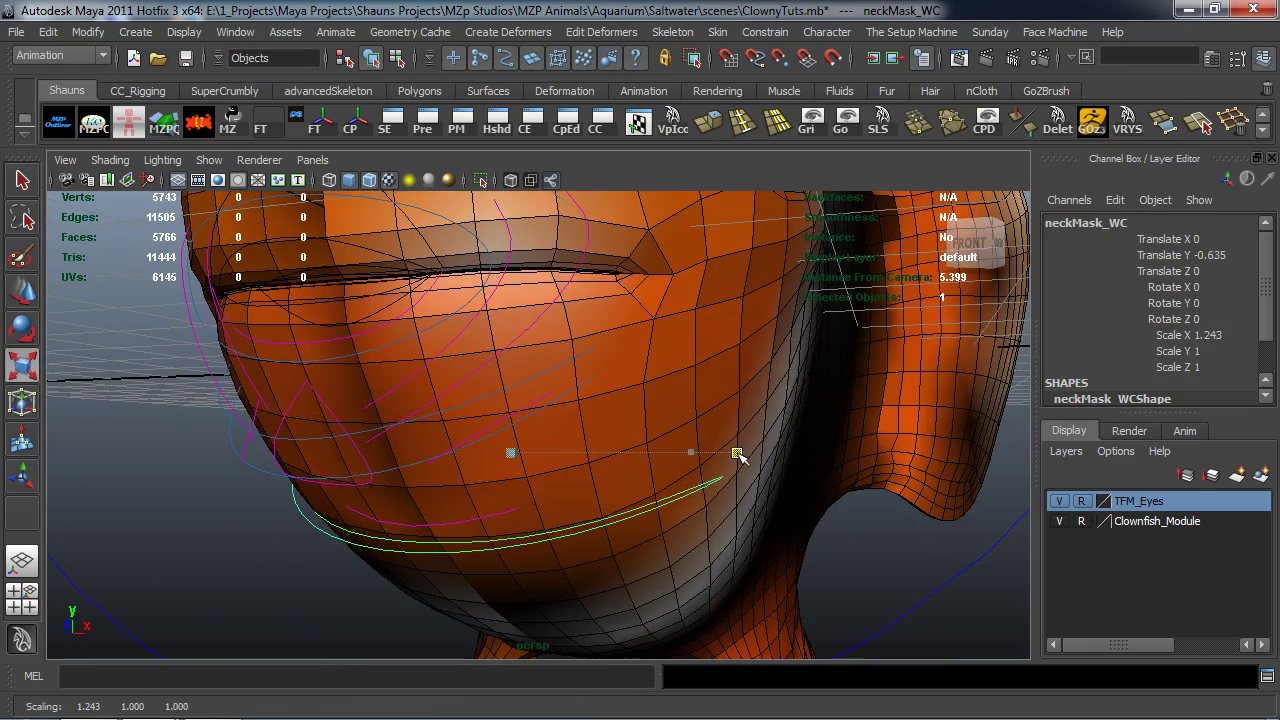
Move the jawMask_WC control back to about -2.38 in Z and widen it to about 1.47 in X
left_click(180, 508)
left_click_drag(180, 508, 357, 480, "alt")
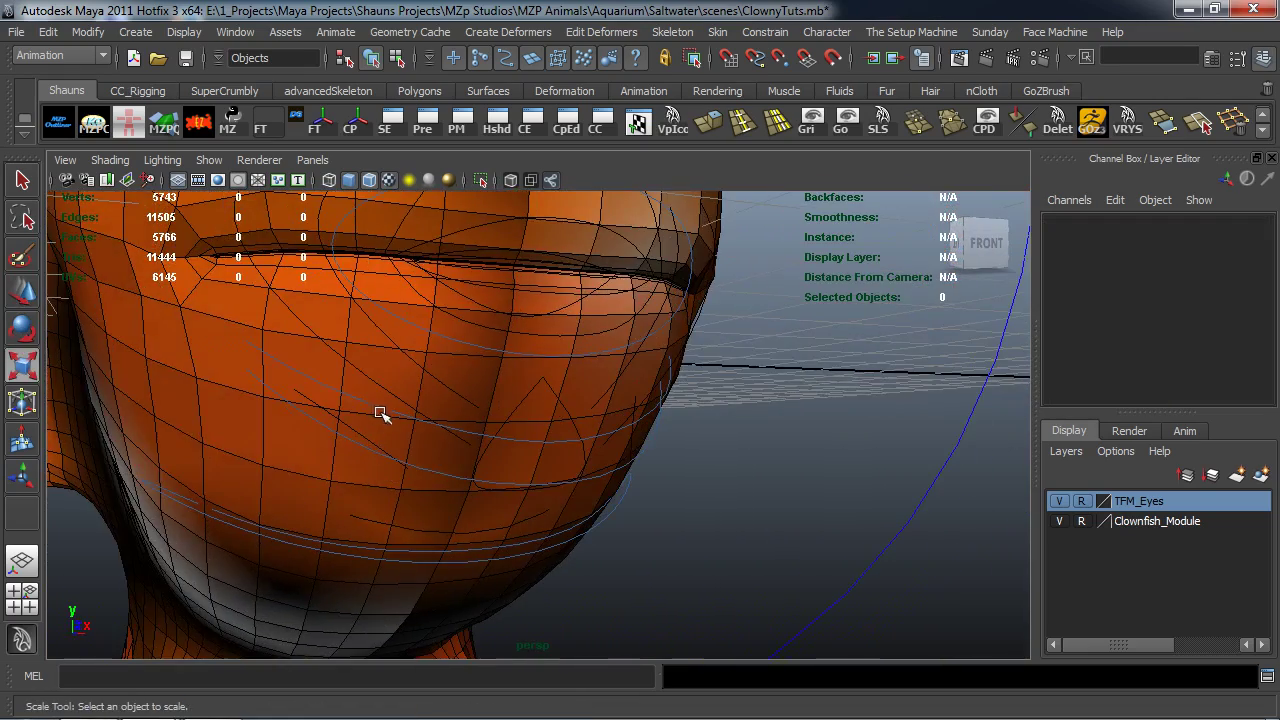
left_click(383, 409)
left_click_drag(383, 410, 334, 437, "alt")
left_click_drag(581, 468, 640, 474)
left_click_drag(534, 466, 767, 476, "alt")
key("w")
left_click_drag(925, 494, 571, 497)
key("r")
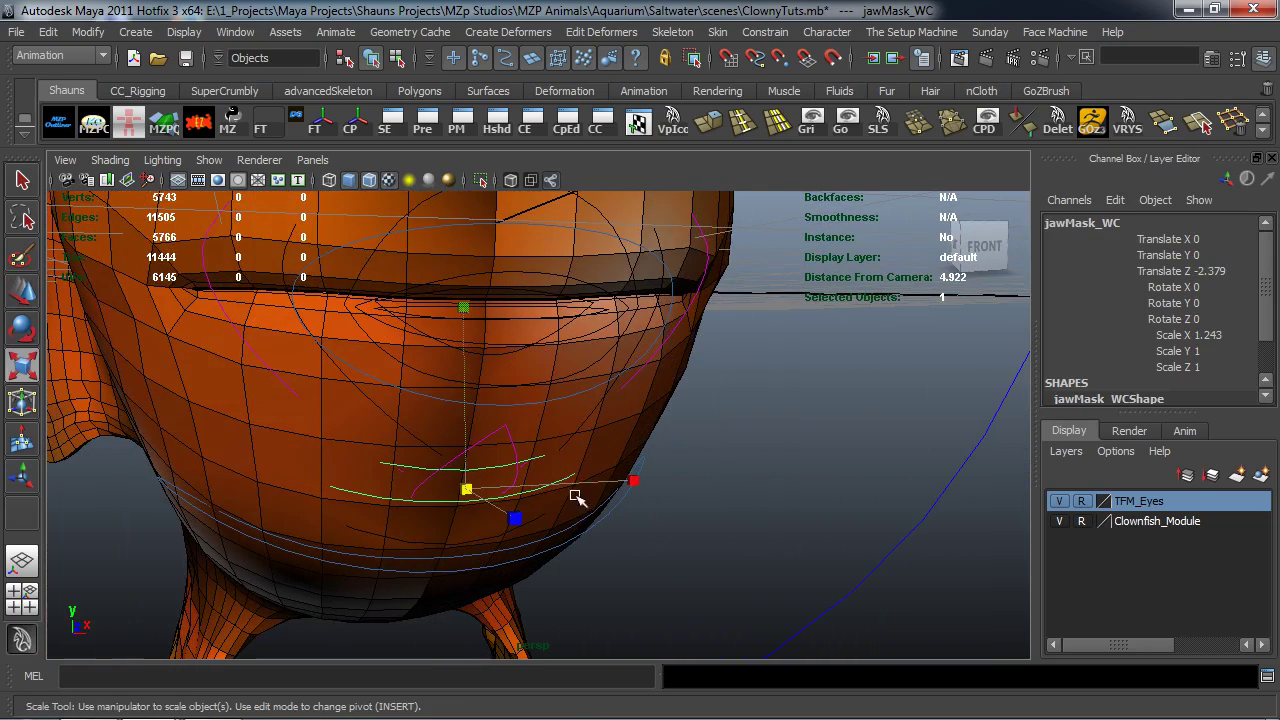
left_click_drag(662, 484, 561, 485, "alt")
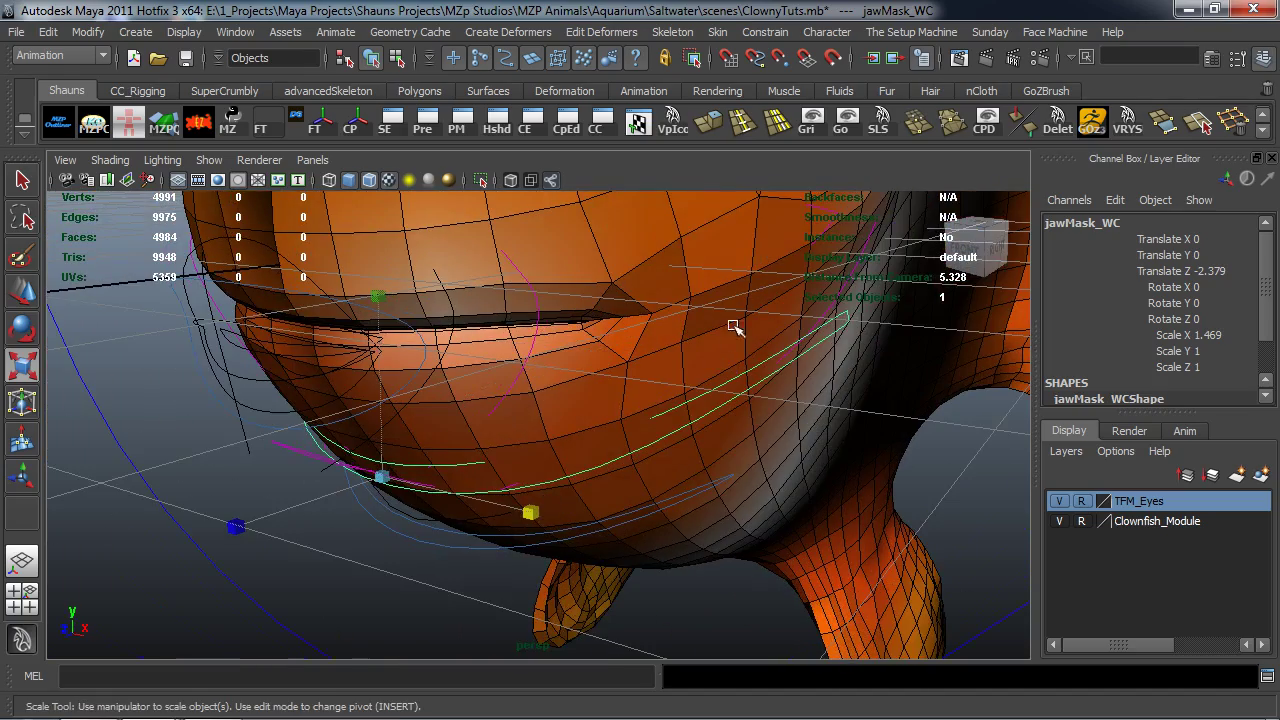
Examine the fit of the controls over the whole face in textured and wireframe display
scroll(603, 364, "down", 3)
middle_click_drag(603, 364, 646, 477, "alt")
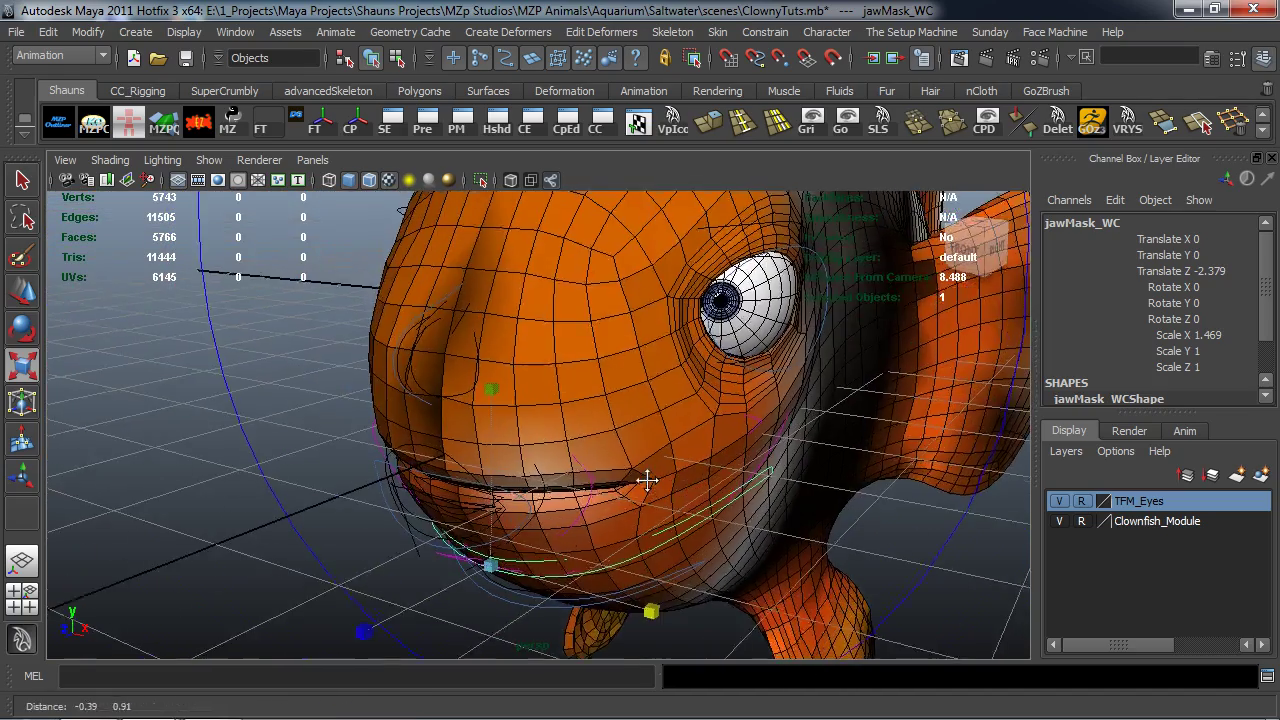
left_click_drag(646, 477, 543, 447, "alt")
left_click(151, 458)
left_click_drag(151, 458, 288, 439, "alt")
key("r")
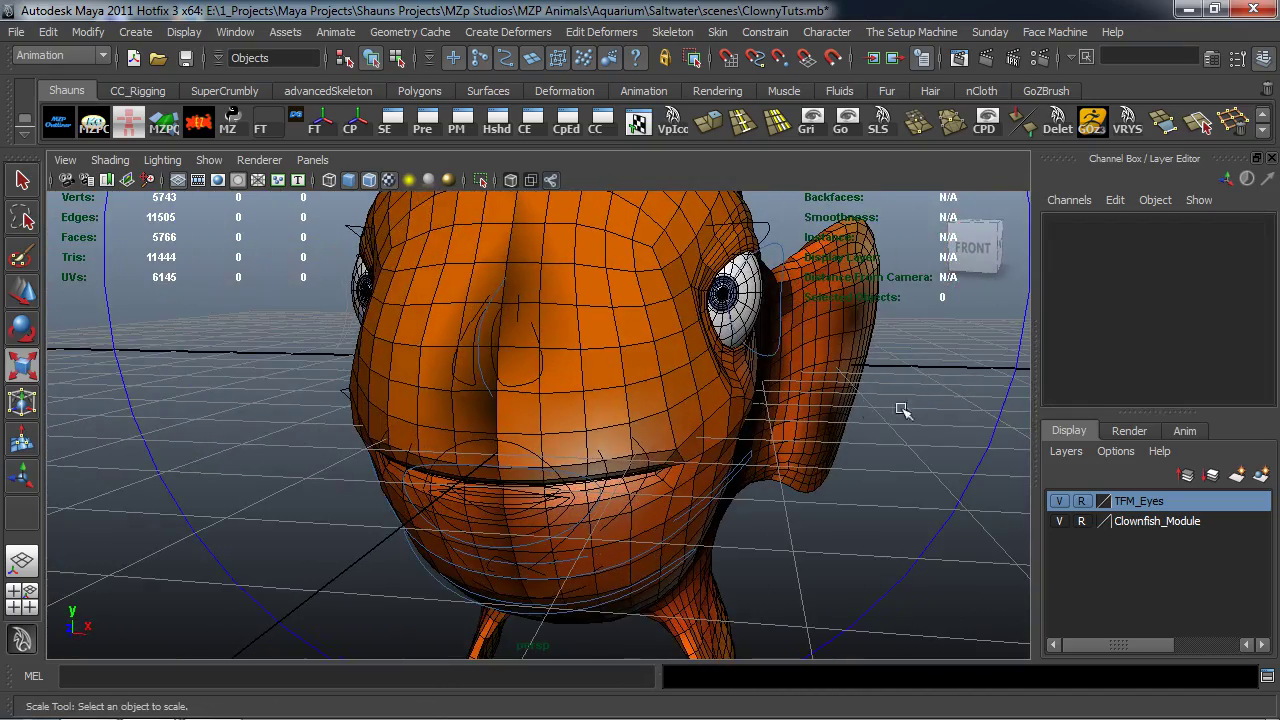
mouse_move(565, 373)
left_mouse_down("alt")
mouse_move(506, 368)
mouse_move(488, 465)
mouse_move(514, 466)
mouse_move(515, 390)
mouse_move(429, 414)
mouse_move(486, 466)
mouse_move(371, 400)
mouse_move(321, 428)
mouse_move(237, 409)
mouse_move(217, 346)
mouse_move(257, 403)
mouse_move(336, 426)
mouse_move(457, 352)
left_mouse_up("alt")
key("4")
left_click_drag(426, 487, 651, 430, "alt")
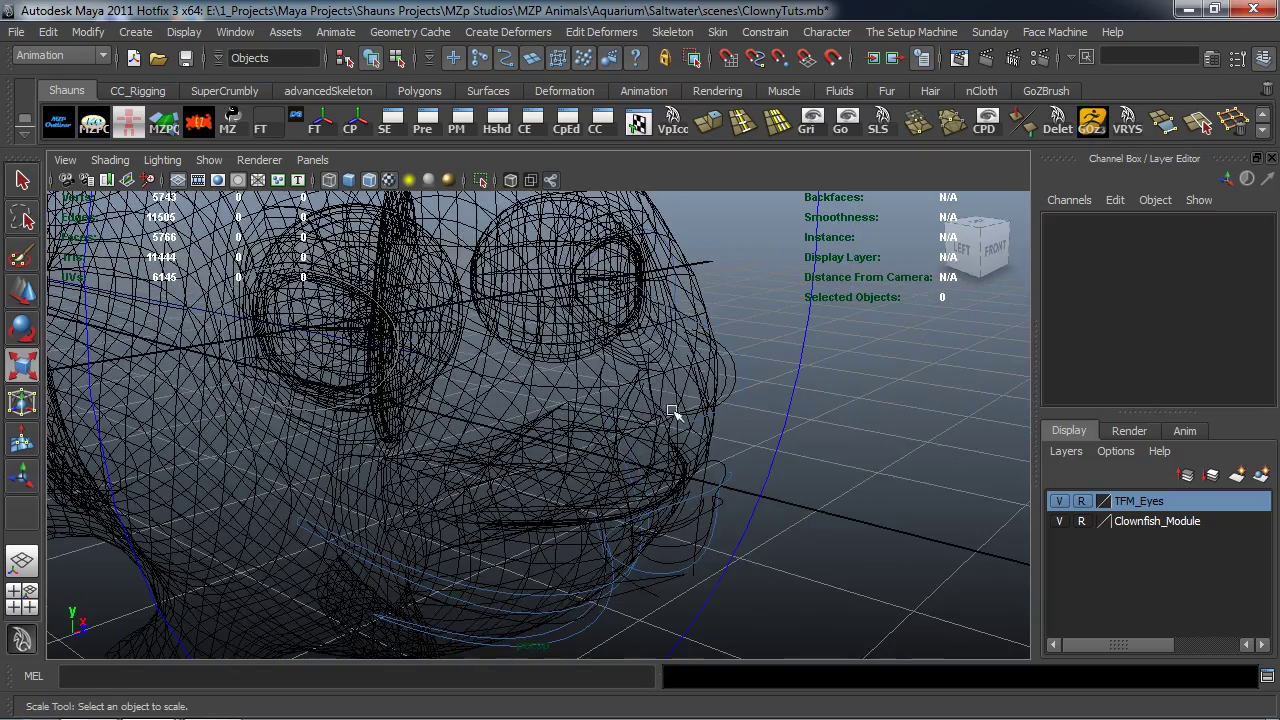
Refit noseMask_WC to the snout by rotating it to about -0.42 in X, lowering it slightly, and moving it to about -1.64 in Z
left_click(727, 345)
left_click_drag(727, 345, 573, 395, "alt")
key("e")
left_click_drag(607, 335, 619, 382)
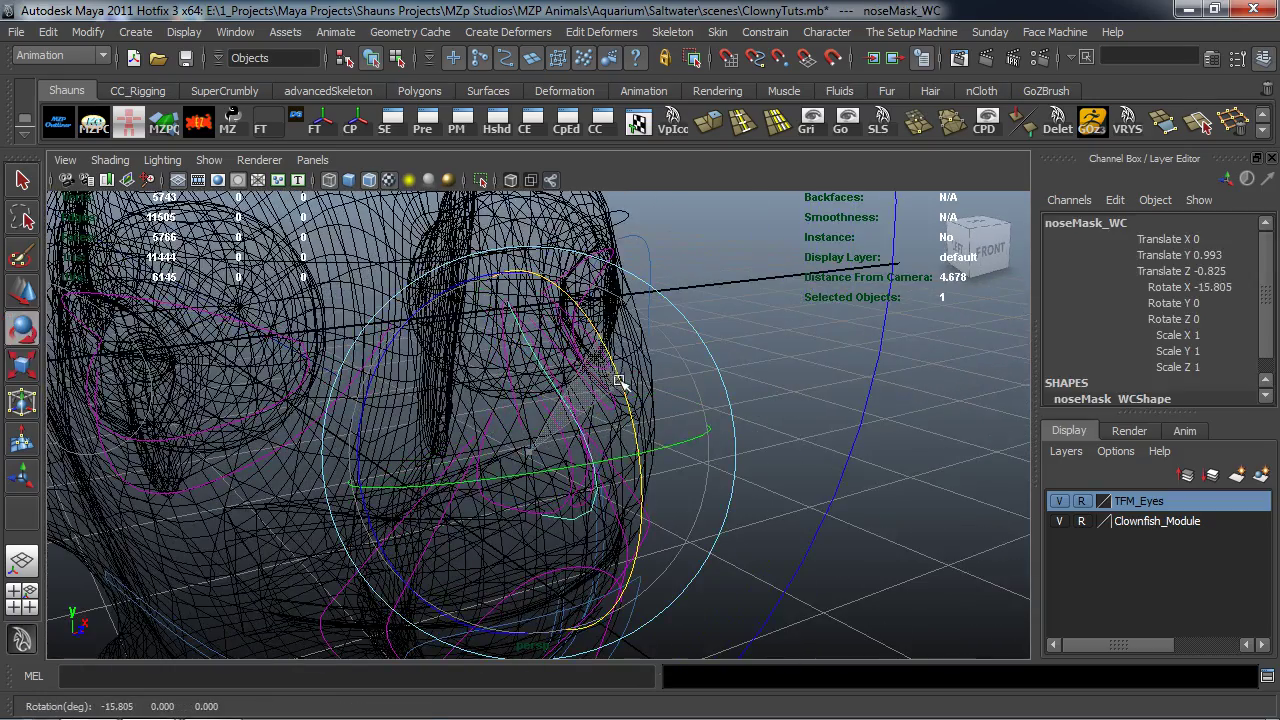
key("5")
left_click_drag(514, 420, 655, 415, "alt")
key("w")
mouse_move(832, 393)
left_mouse_down()
mouse_move(686, 400)
mouse_move(680, 357)
mouse_move(694, 371)
mouse_move(711, 403)
mouse_move(632, 340)
left_mouse_up()
key("e")
key("w")
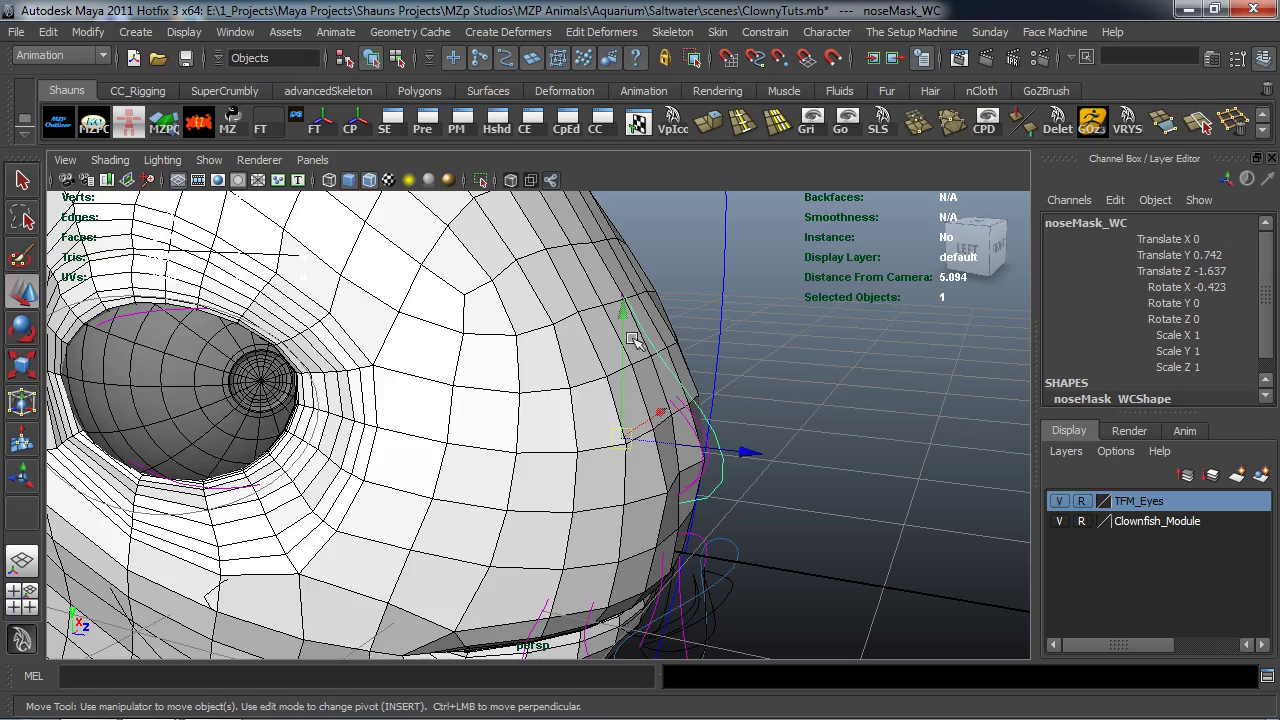
left_click_drag(619, 293, 620, 289)
left_click(787, 374)
left_click_drag(825, 382, 540, 392, "alt")
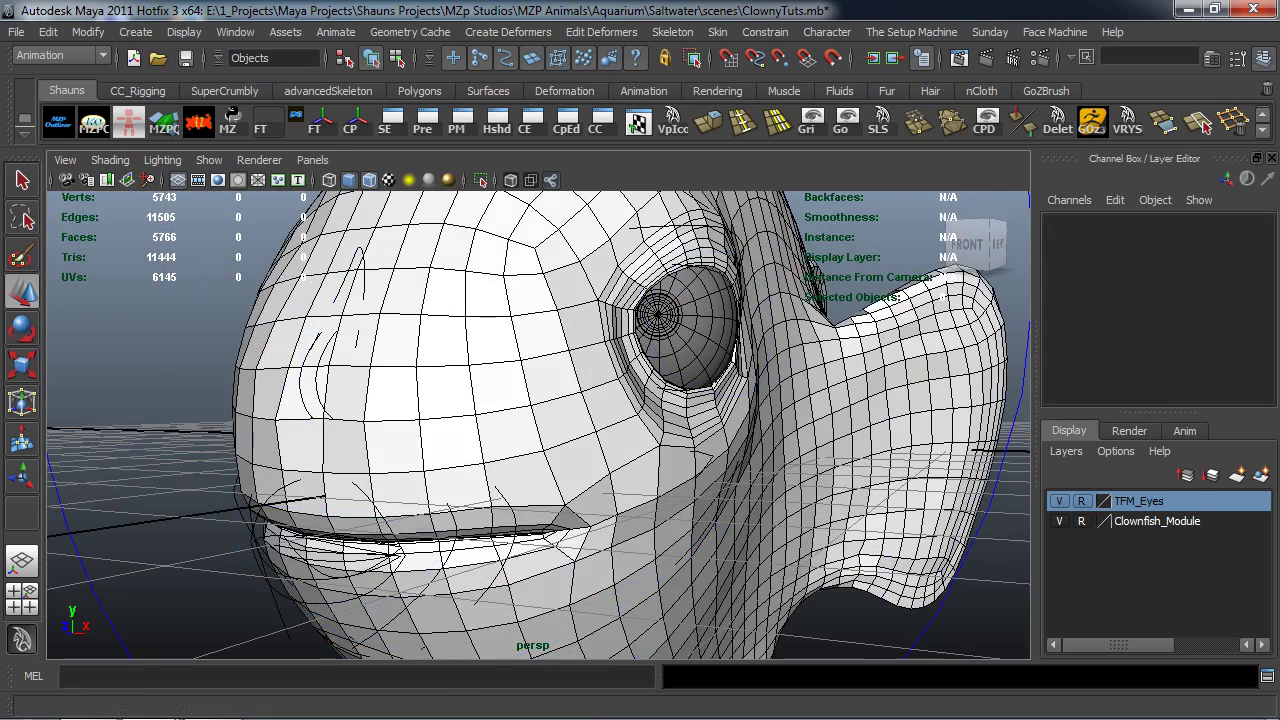
Bring back the Pre-Rig window and show the Level 2 widget controls around the mouth
left_click_drag(1279, 183, 846, 153)
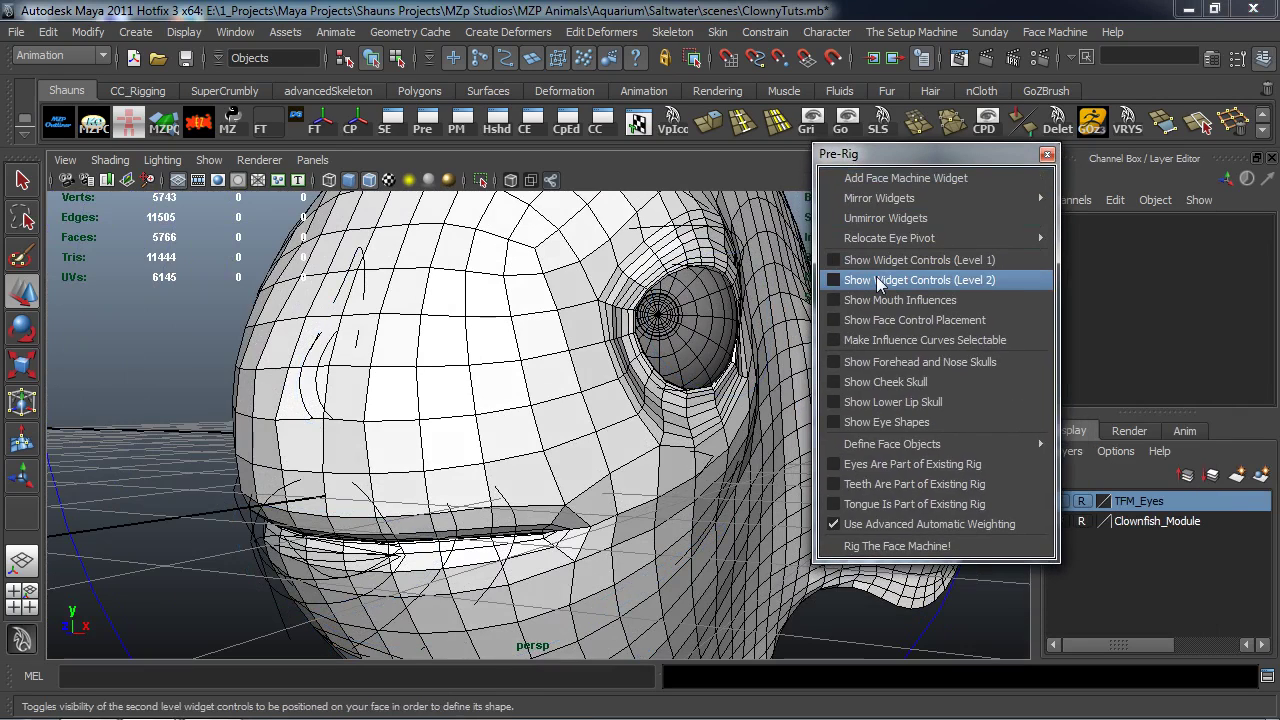
left_click(866, 281)
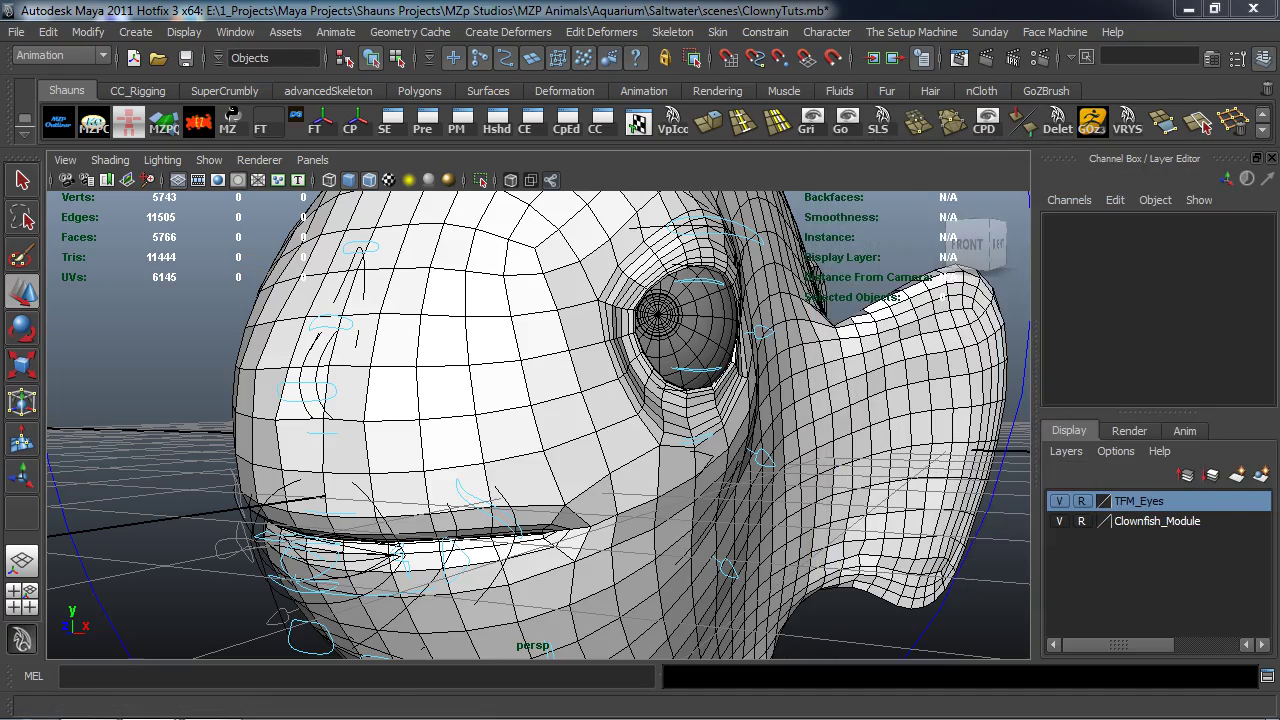
left_click_drag(622, 427, 600, 380, "alt")
left_click_drag(505, 462, 497, 377, "alt")
right_click_drag(497, 377, 491, 434, "alt")
mouse_move(491, 434)
left_mouse_down("alt")
mouse_move(503, 403)
mouse_move(492, 433)
left_mouse_up("alt")
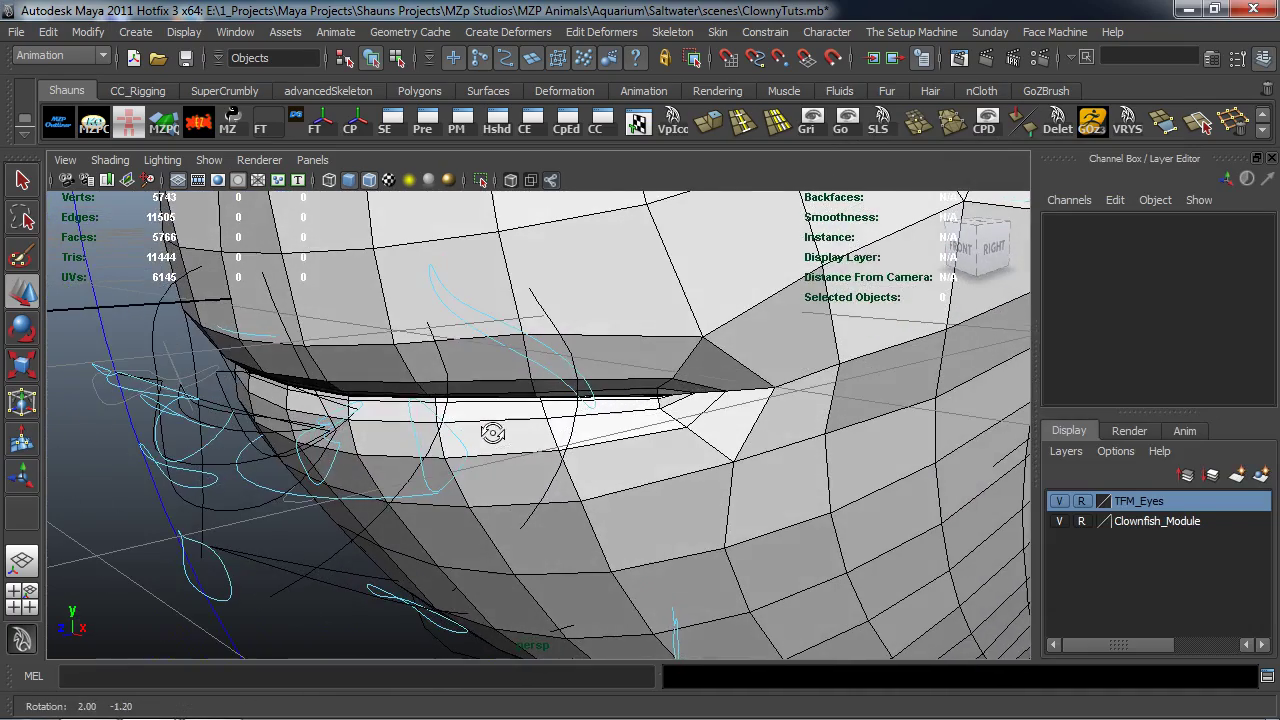
Snap the L_nasalLabial_WC control to a mesh vertex above the mouth, at about -0.15 X, 1.59 Y, 0.49 Z
left_click(533, 363)
scroll(533, 400, "down", 5)
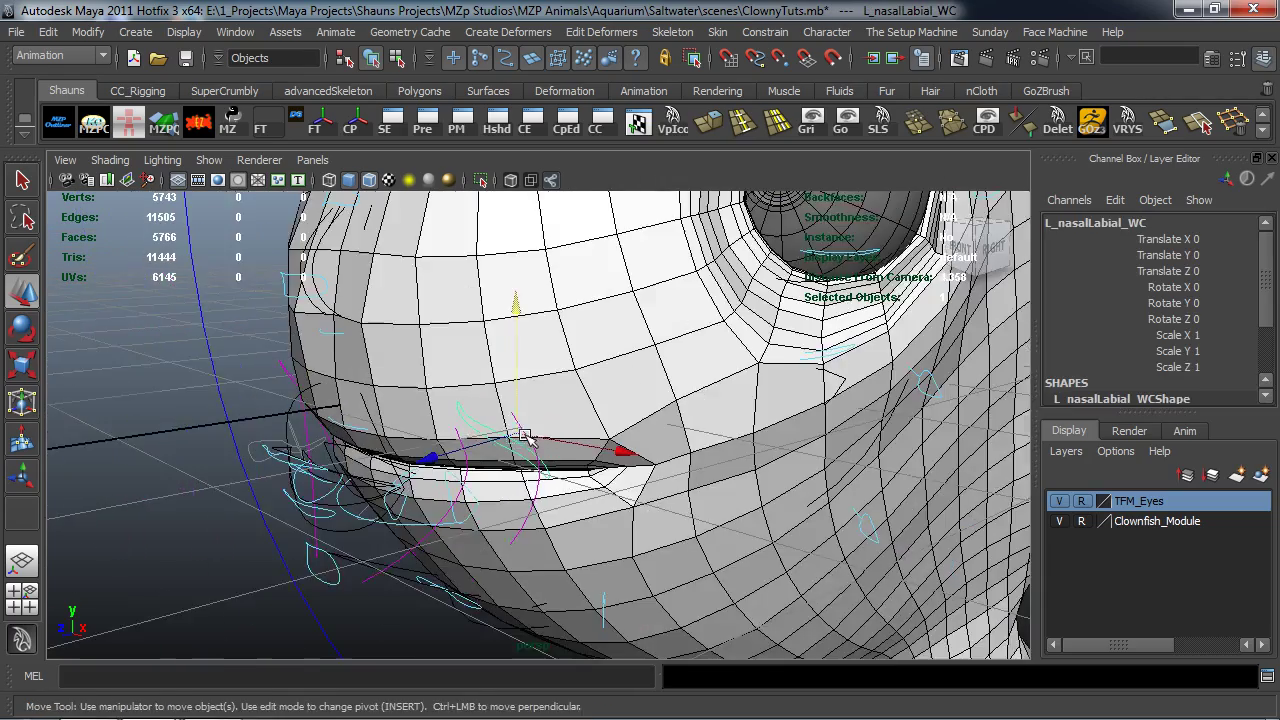
middle_click_drag(525, 436, 519, 460, "alt")
scroll(519, 460, "up", 3)
left_click_drag(519, 460, 510, 455, "alt")
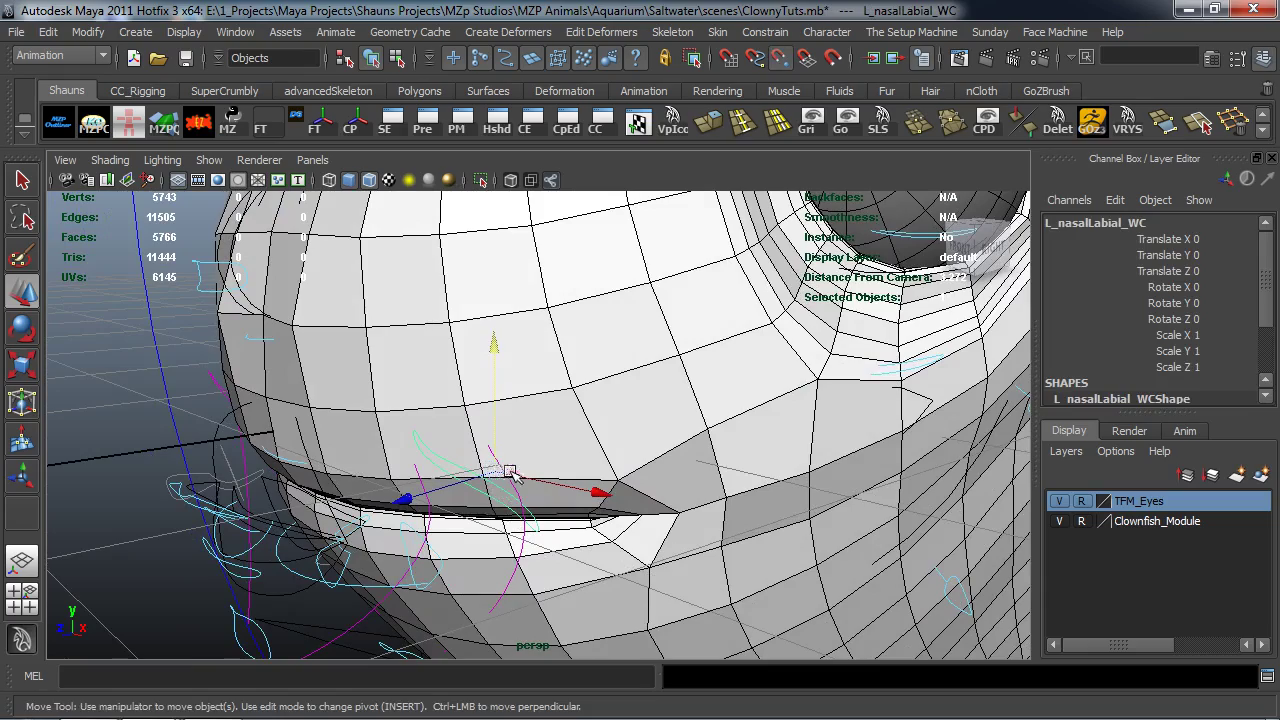
left_click_drag(494, 467, 548, 378)
left_click_drag(510, 317, 453, 320)
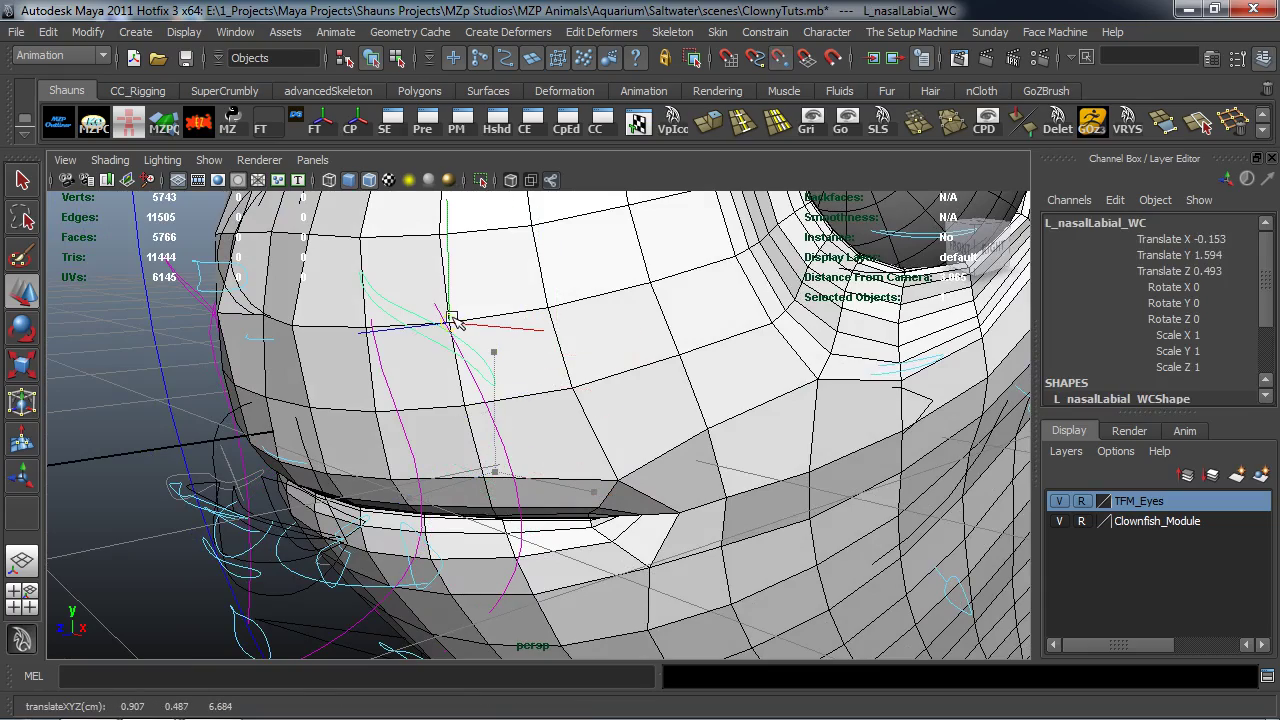
Move the L_cheekFold_WC control onto the cheek behind the mouth corner, at about 2.47 X, 0.68 Y, -2.91 Z
left_click_drag(455, 382, 480, 417, "alt")
middle_click_drag(480, 417, 506, 371, "alt")
left_click_drag(506, 371, 848, 362, "alt")
left_click(484, 430)
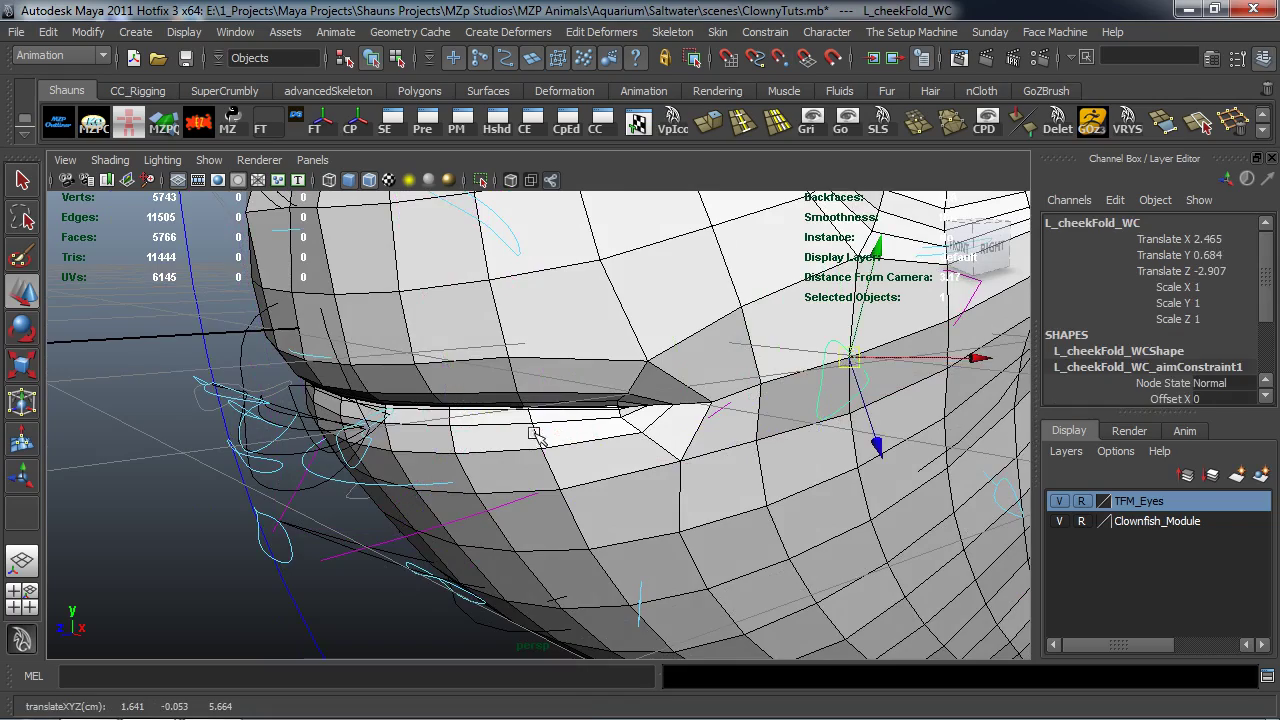
left_click_drag(535, 433, 542, 432, "alt")
Snap the L_mouthCorner_WC control to the mouth's corner vertex, at about 1.64 X, 0.21 Y, -2.07 Z, and inspect it closely
left_click(385, 456)
scroll(545, 457, "up", 6)
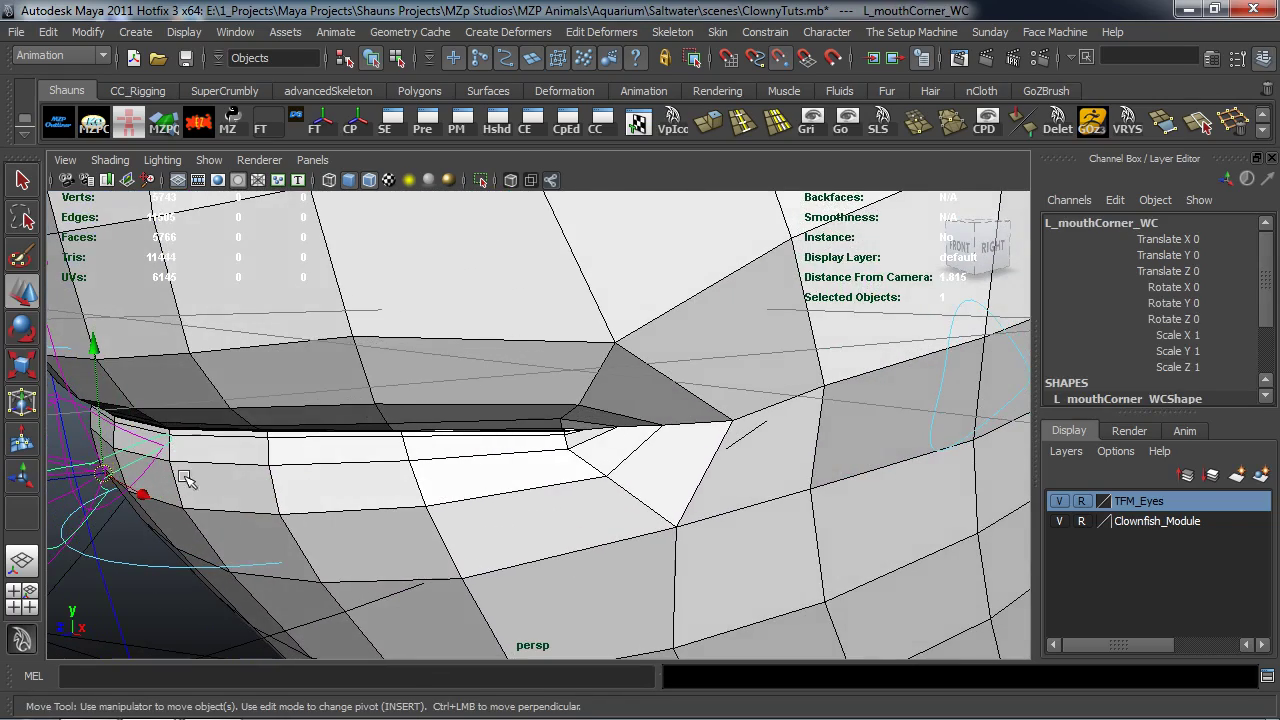
left_click_drag(108, 472, 578, 438)
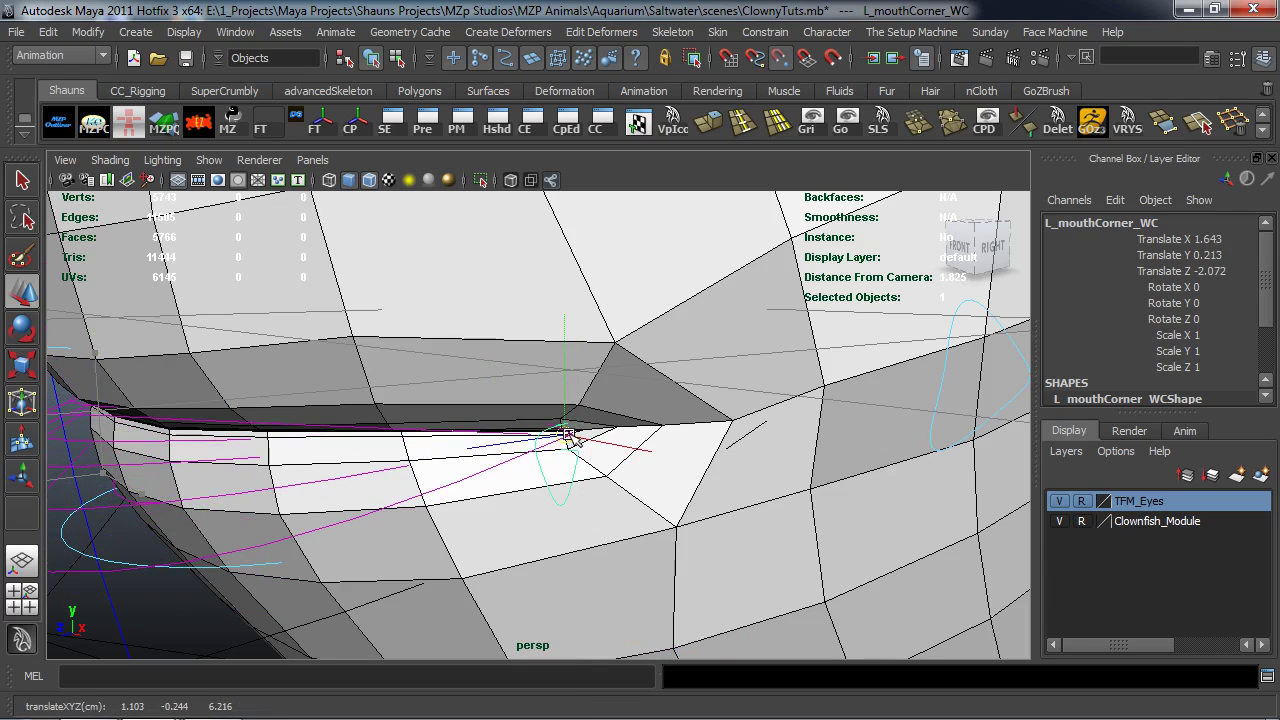
scroll(583, 474, "up", 5)
middle_click_drag(580, 473, 535, 462, "alt")
right_click_drag(535, 462, 672, 465, "alt")
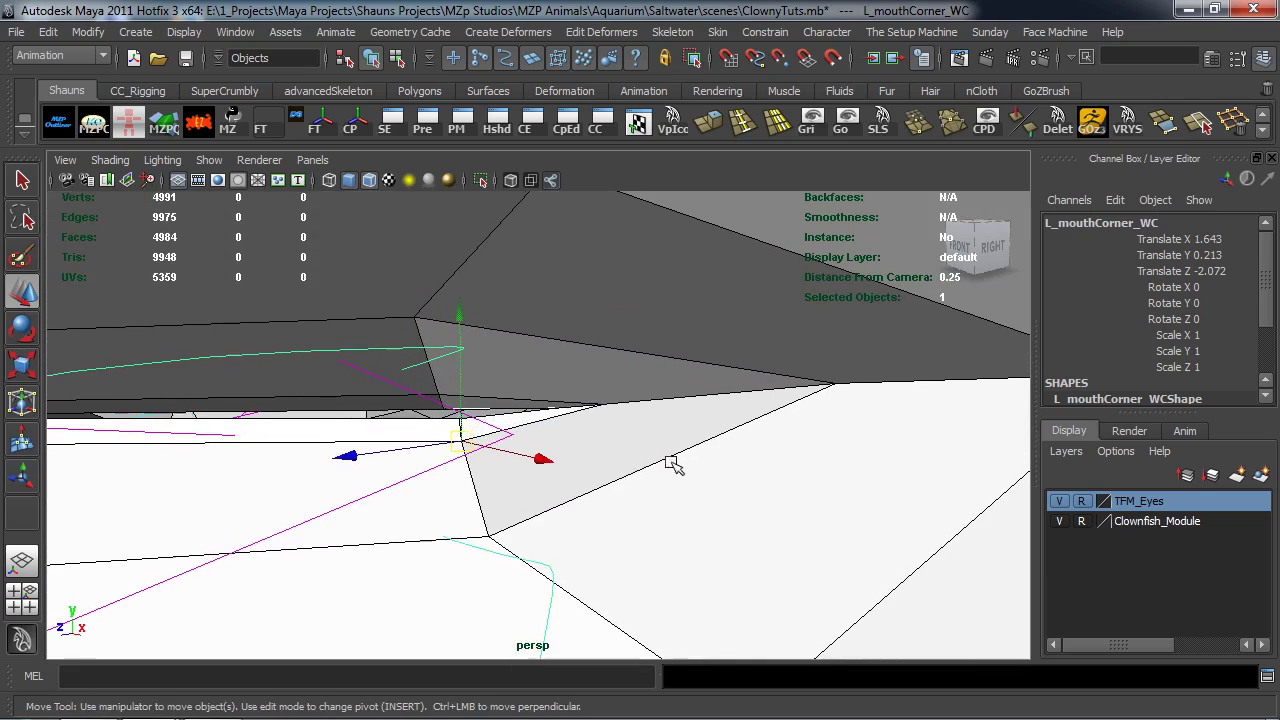
Adjust the L_mouthCorner_WC control on the mouth corner to about 1.70 X, 0.24 Y, -2.13 Z
left_click_drag(472, 435, 578, 410)
mouse_move(517, 449)
left_mouse_down("alt")
mouse_move(540, 451)
mouse_move(523, 454)
left_mouse_up("alt")
left_click_drag(563, 400, 659, 458)
scroll(497, 463, "down", 8)
middle_click_drag(500, 459, 671, 428, "alt")
left_click_drag(671, 428, 566, 440, "alt")
middle_click_drag(566, 440, 640, 500, "alt")
scroll(594, 480, "up", 3)
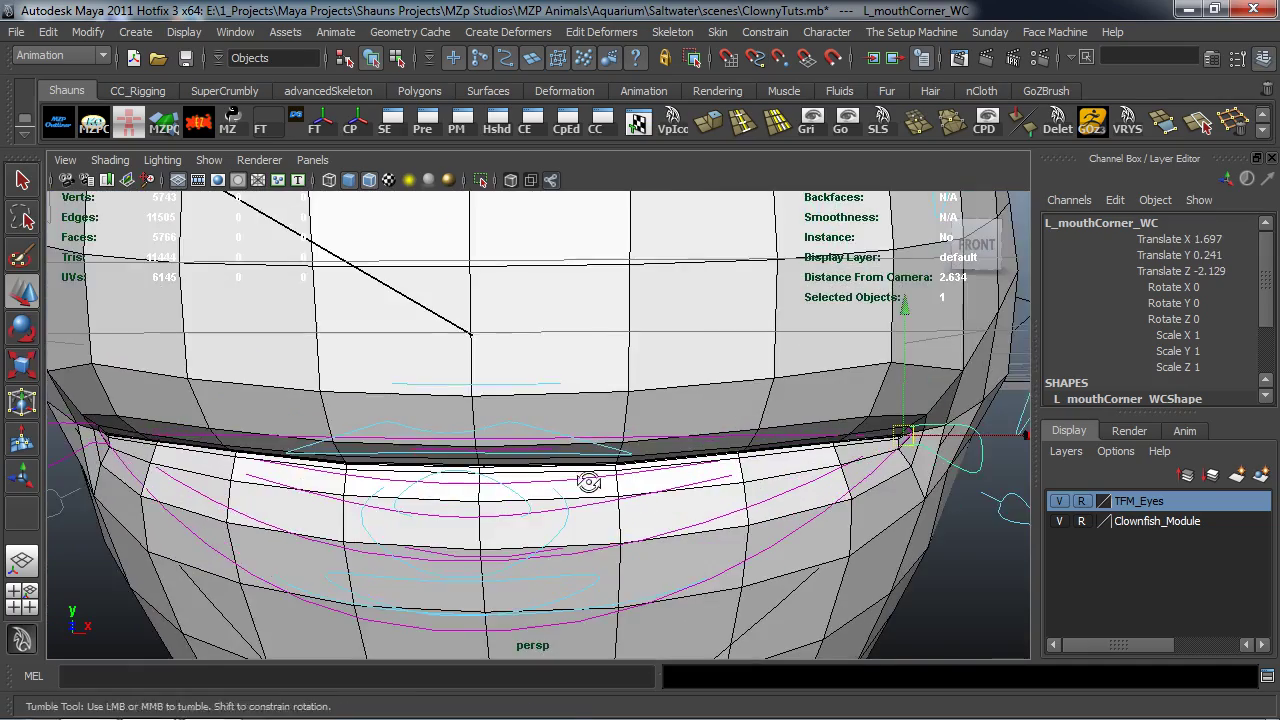
Snap the upperLipCrest_WC control to the upper lip's centre vertex, at about -0.01 X, 0.32 Y, -0.99 Z
left_click(488, 402)
left_click_drag(488, 407, 440, 412, "alt")
left_click(285, 396)
left_click_drag(285, 396, 368, 410, "alt")
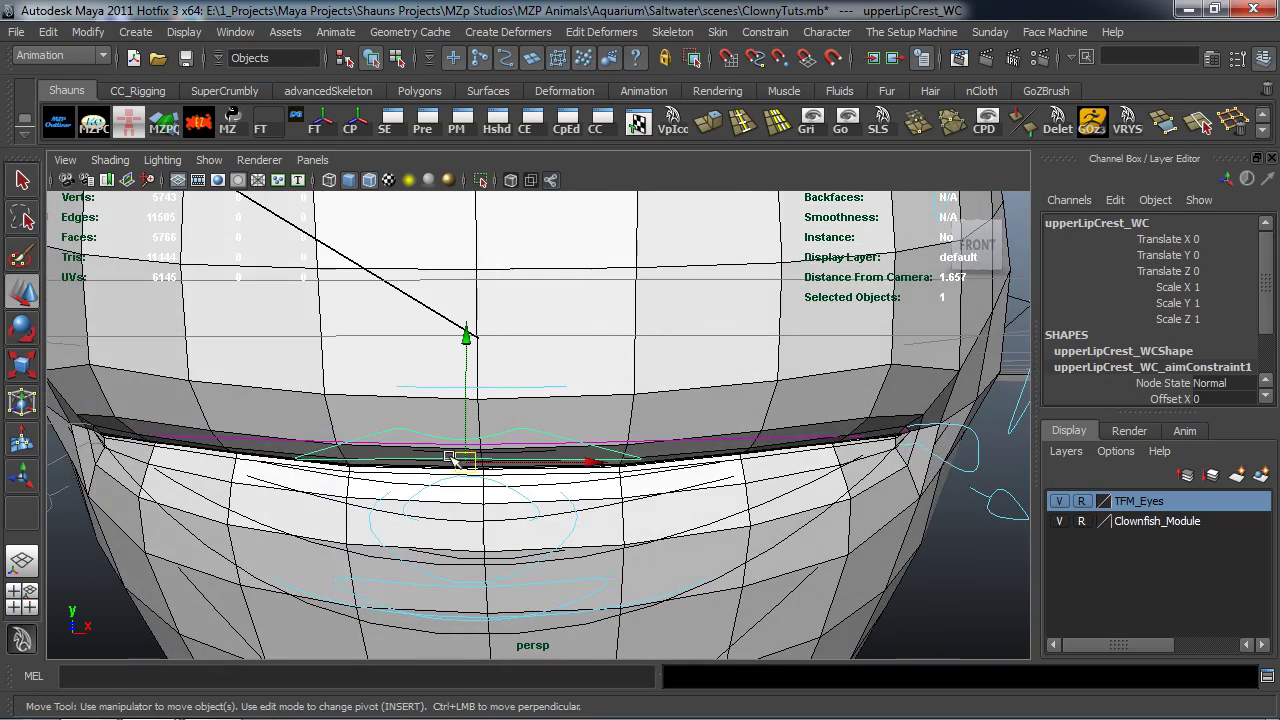
left_click_drag(468, 458, 508, 430)
Snap the underLip_WC control to a centre-line vertex just below the lower lip
left_click(525, 463)
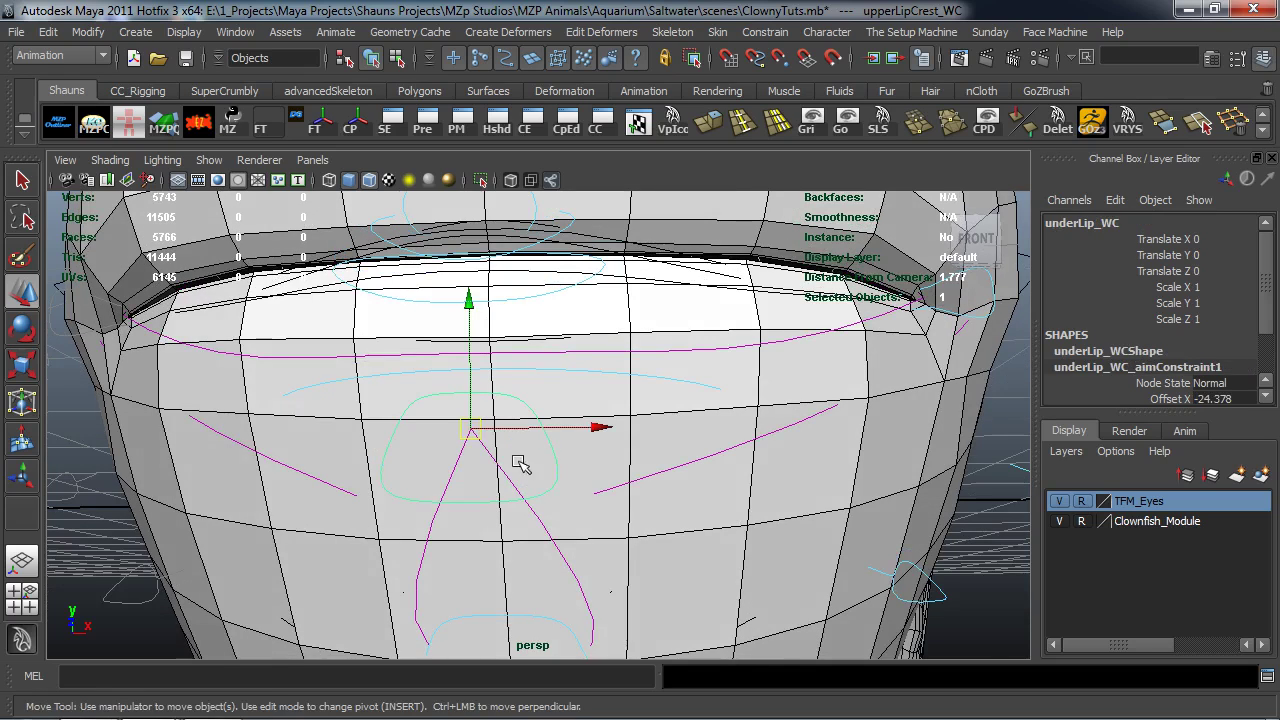
left_click_drag(474, 427, 479, 392)
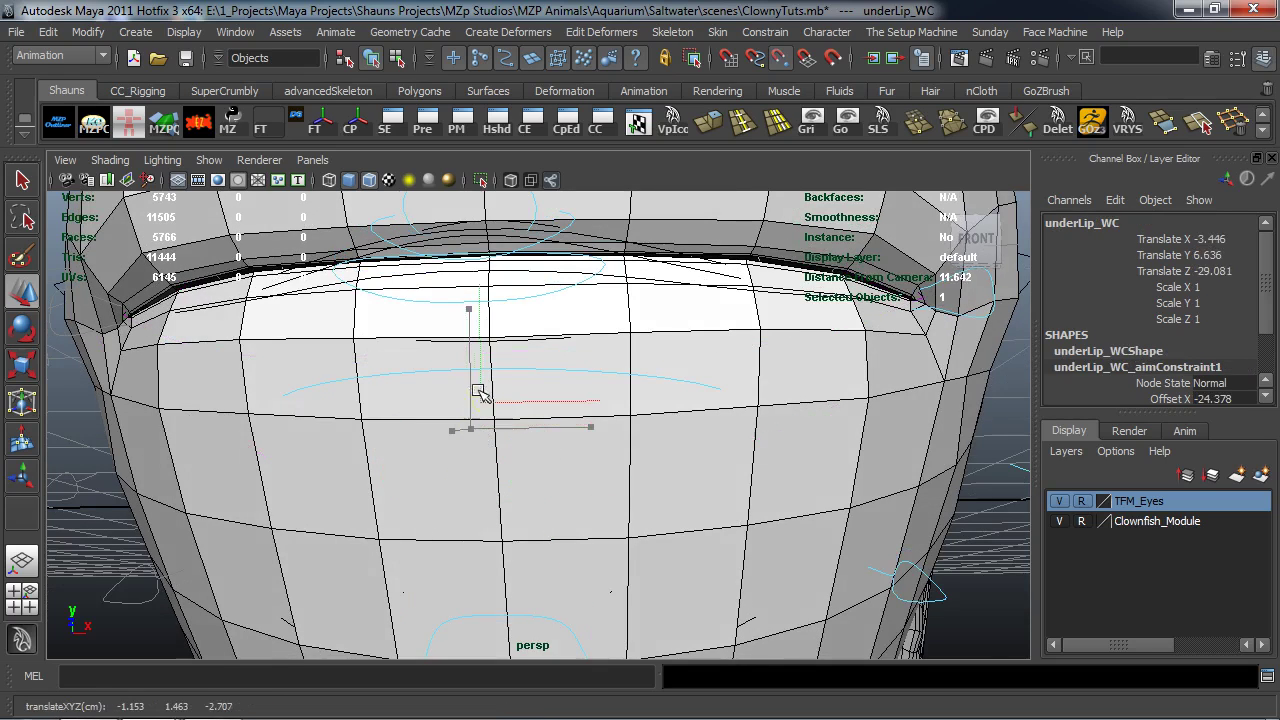
left_click_drag(487, 347, 496, 400)
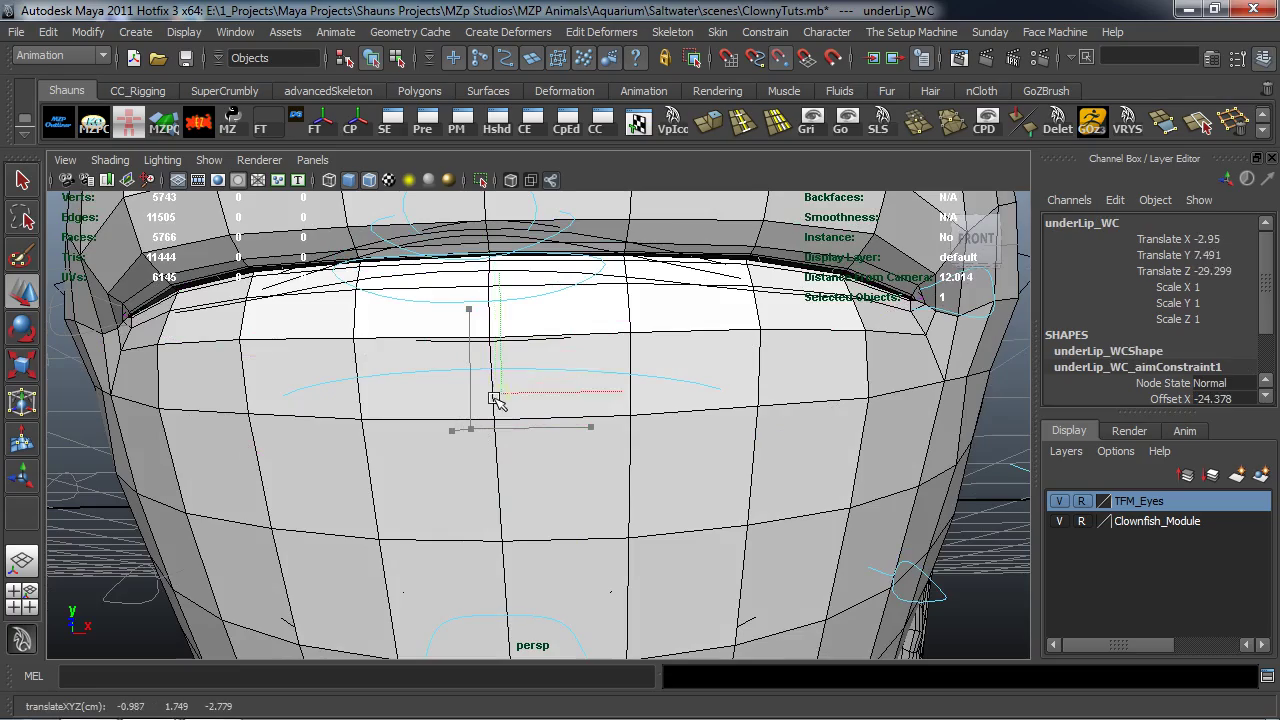
left_click_drag(480, 342, 386, 402)
left_click(242, 407)
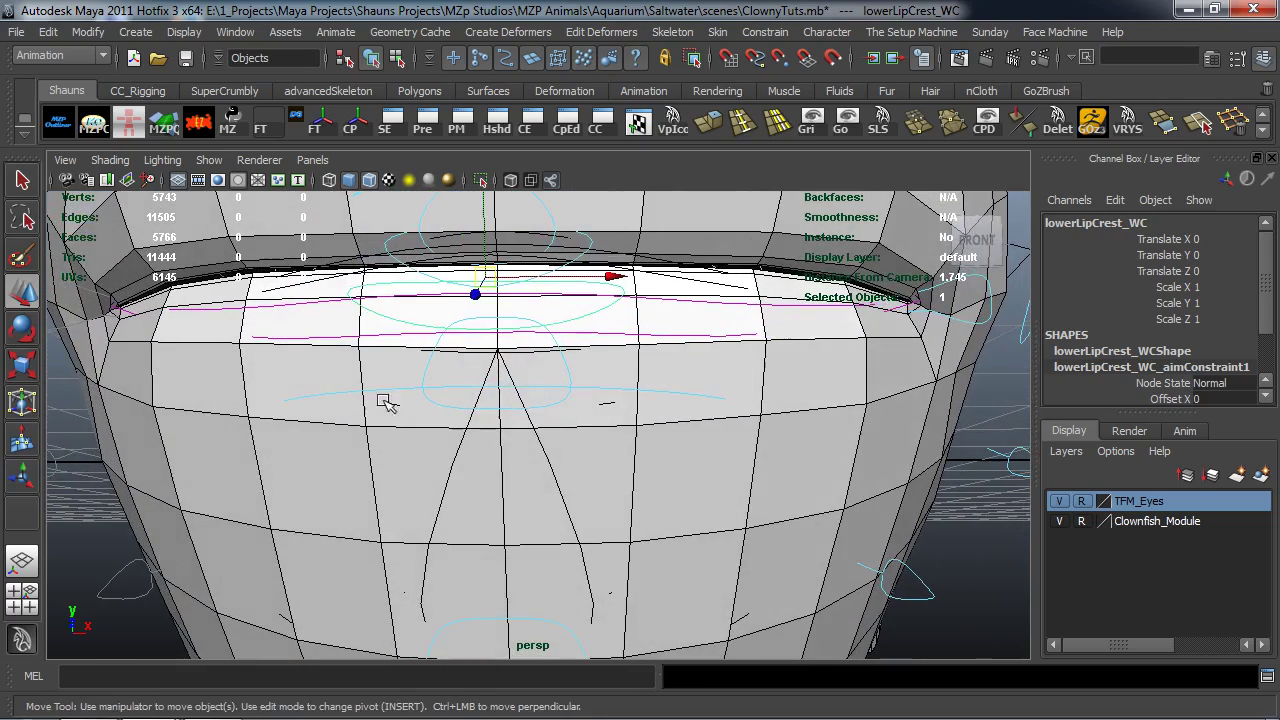
left_click(487, 410)
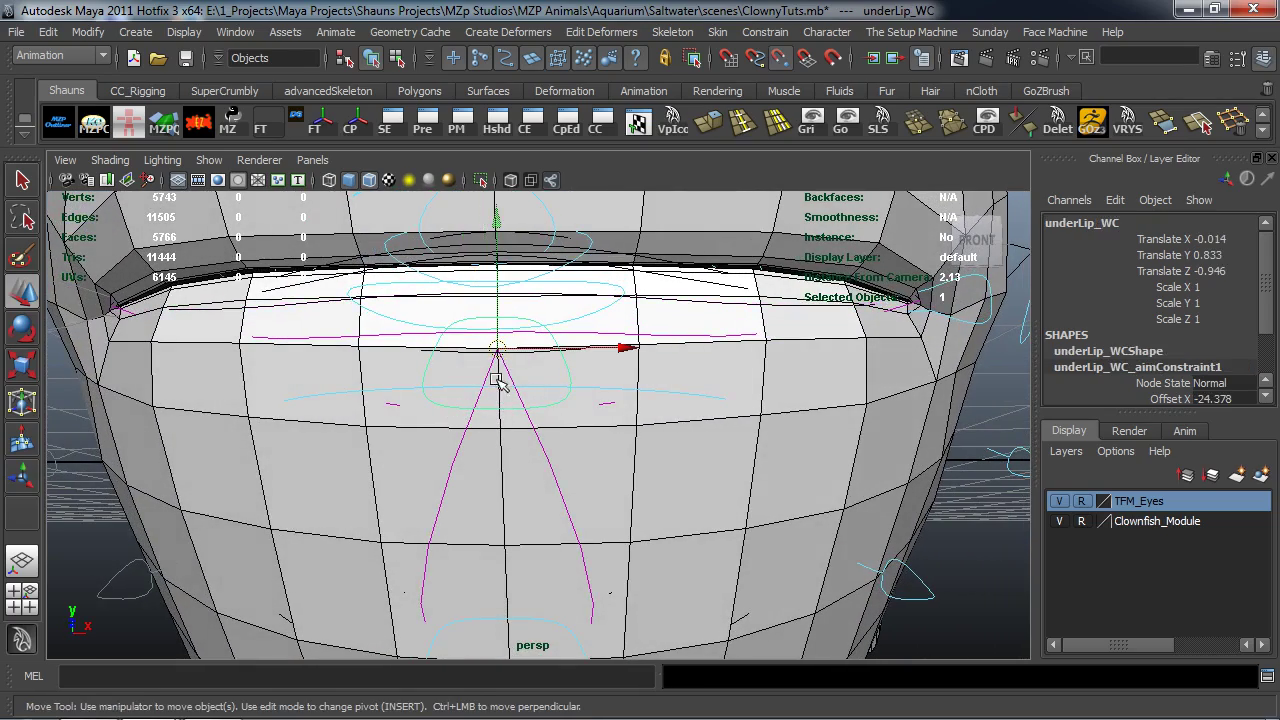
left_click_drag(498, 343, 540, 410)
Snap the chin_WC control to a centre-line chin vertex, at about 0.00 X, 0.43 Y, 0.20 Z
left_click(505, 448)
middle_click_drag(548, 410, 565, 550, "alt")
right_click_drag(560, 540, 505, 500, "alt")
left_click_drag(500, 485, 445, 465, "alt")
middle_click_drag(628, 473, 680, 537, "alt")
right_click_drag(610, 495, 670, 520, "alt")
left_click_drag(622, 498, 646, 500, "alt")
middle_click_drag(630, 492, 610, 477, "alt")
left_click_drag(610, 477, 574, 466, "alt")
Snap the upperLip_WC control to the centre vertex on the upper lip's edge, at about -0.01 X, 0.24 Y, -0.89 Z
scroll(552, 440, "up", 3)
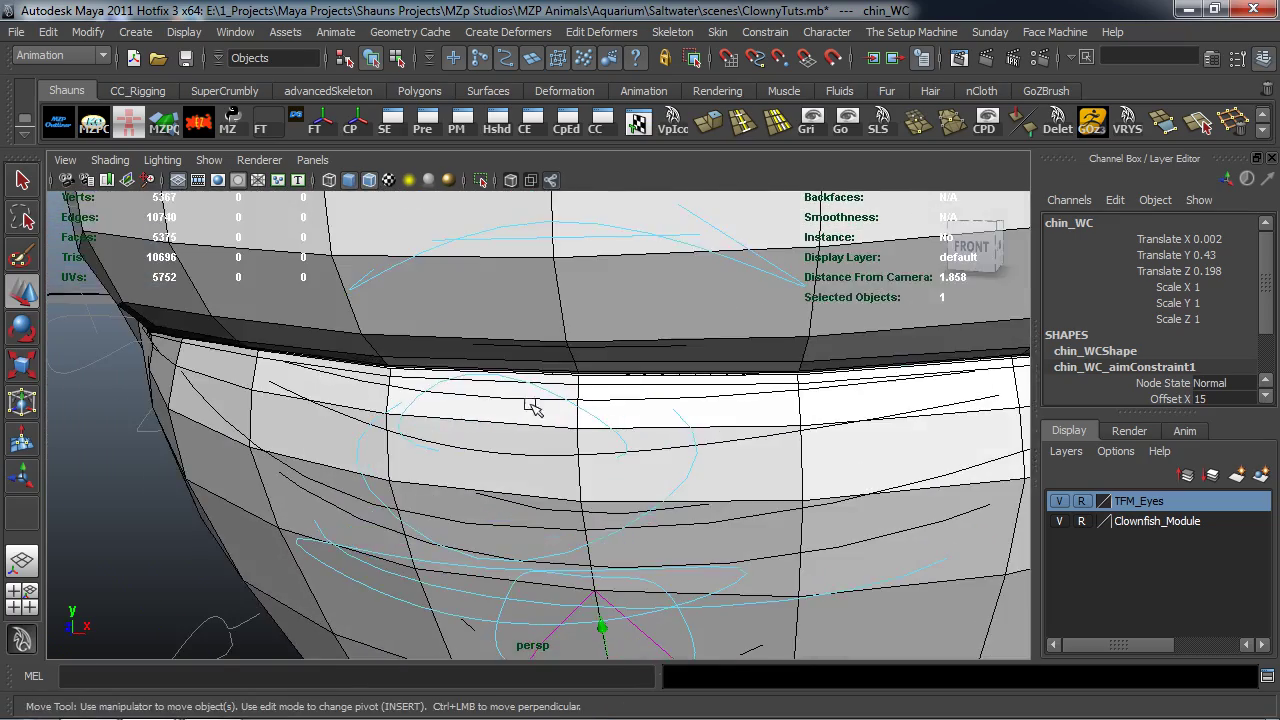
left_click(533, 380)
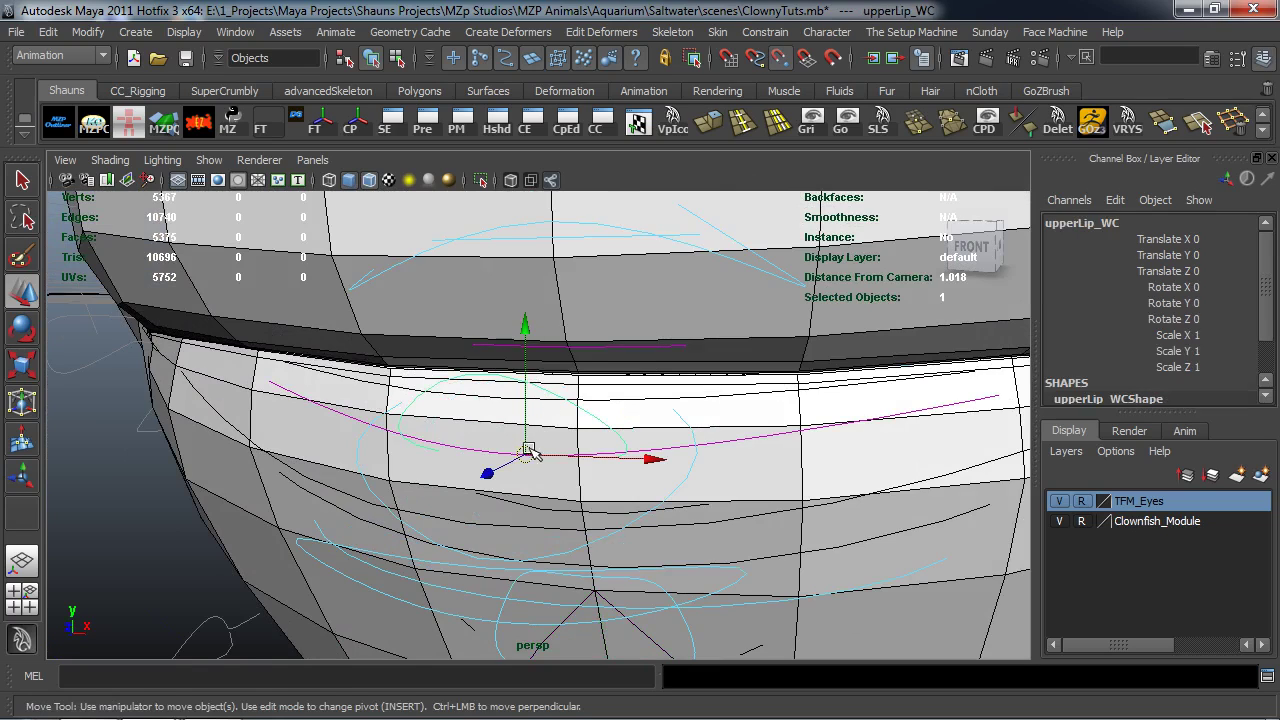
left_click_drag(529, 451, 535, 422)
left_click_drag(575, 377, 549, 417, "alt")
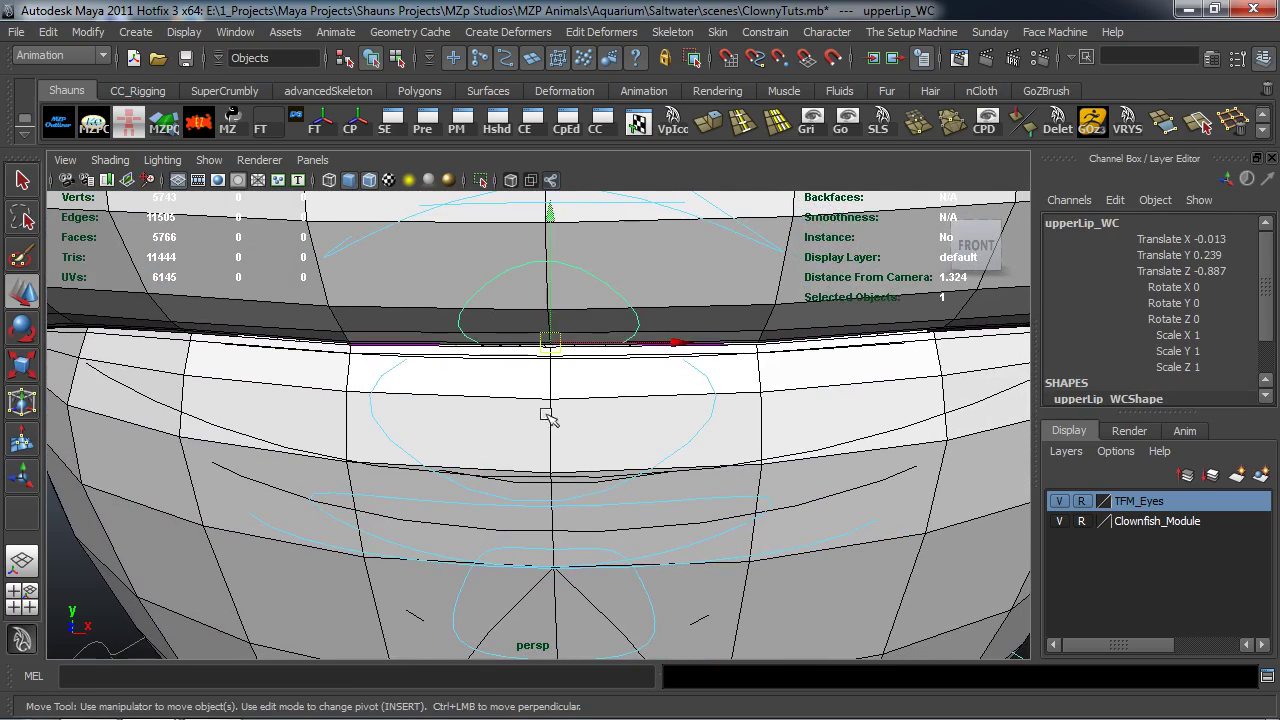
Snap the lower lip widget control to the centre vertex on the lower lip's edge
left_click(703, 433)
key("f")
key("v")
left_click_drag(533, 418, 549, 390)
mouse_move(530, 433)
left_mouse_down("alt")
mouse_move(474, 437)
mouse_move(534, 444)
left_mouse_up("alt")
Position the lowerLipCrest_WC control on the lower lip's centre line, below the lip edge
scroll(537, 451, "down", 5)
middle_click_drag(537, 451, 510, 381, "alt")
left_click_drag(527, 418, 517, 420, "alt")
right_click_drag(517, 420, 558, 436, "alt")
left_click(627, 437)
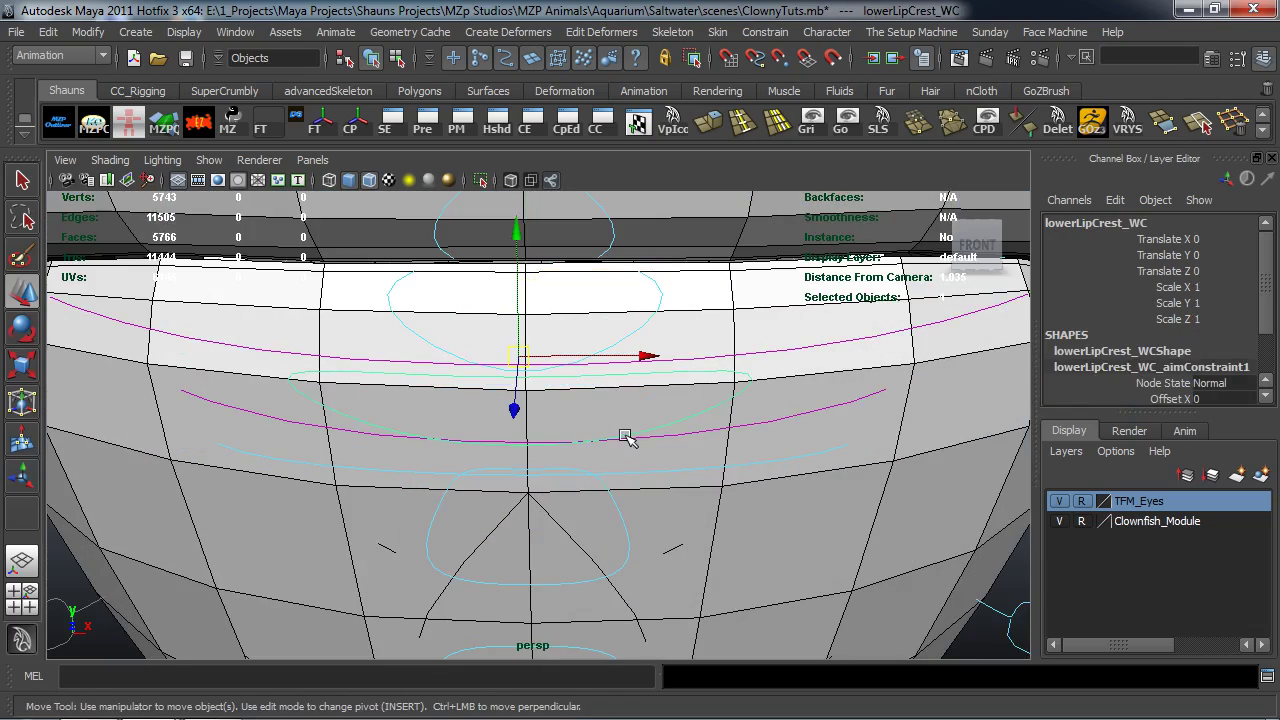
left_click_drag(519, 355, 360, 436)
scroll(525, 400, "down", 5)
Select the upperLipCrest_WC control and inspect its placement from the side and front of the head
left_click(188, 424)
left_click_drag(190, 424, 346, 391, "alt")
left_click(444, 368)
key("e")
key("w")
scroll(346, 391, "down", 4)
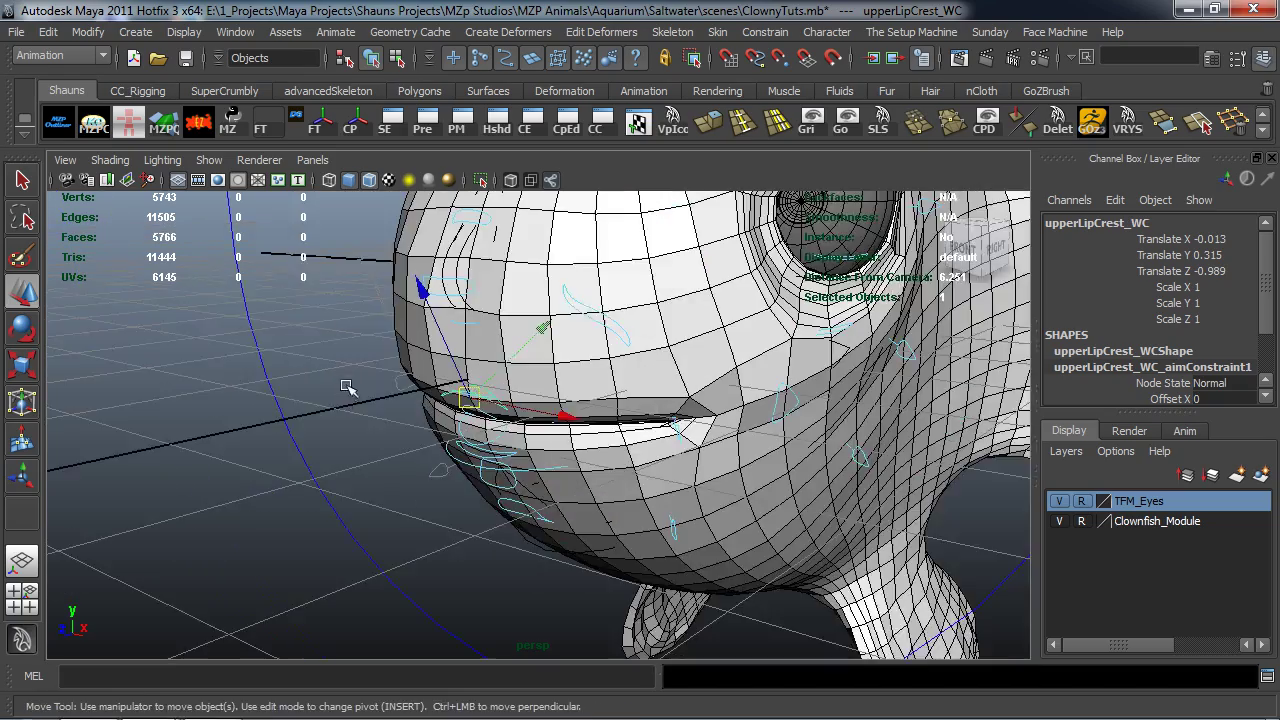
middle_click_drag(346, 391, 357, 522, "alt")
scroll(383, 484, "up", 3)
left_click_drag(383, 480, 435, 490, "alt")
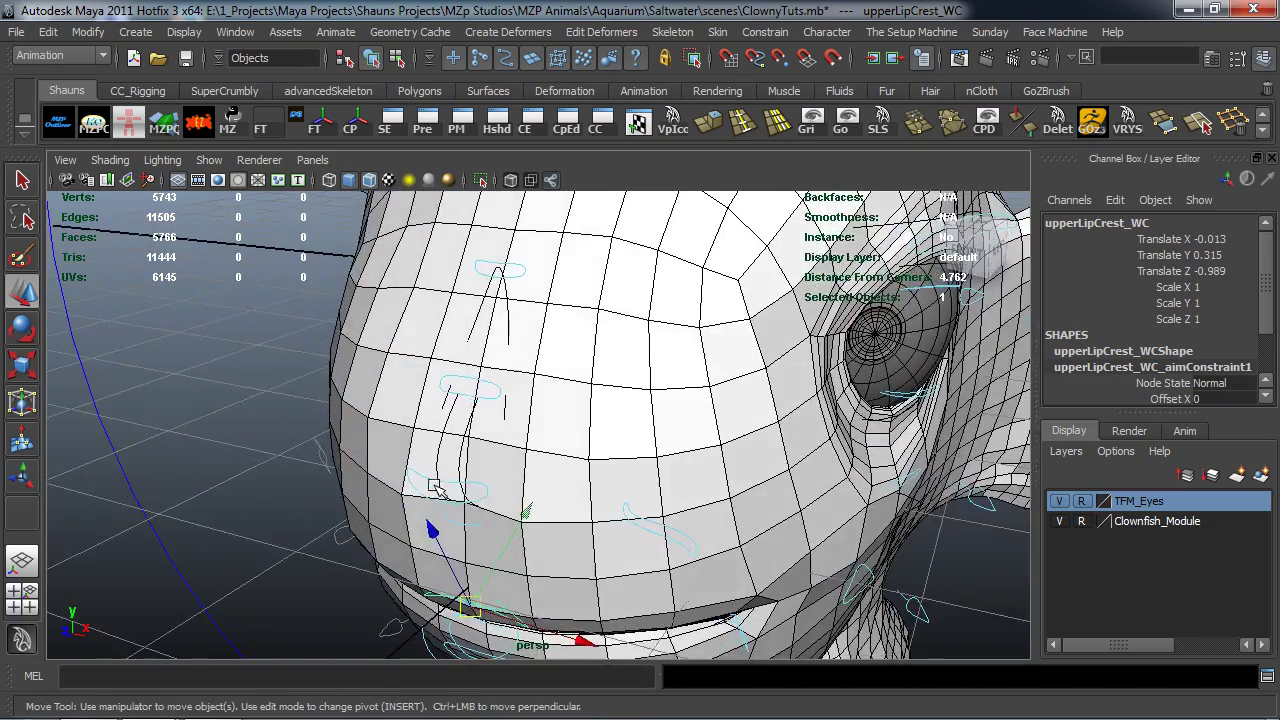
Snap the midNose_WC control to a centre-line nose vertex, at about -0.01 X, 0.20 Y, -0.37 Z
scroll(438, 481, "up", 5)
left_click(423, 373)
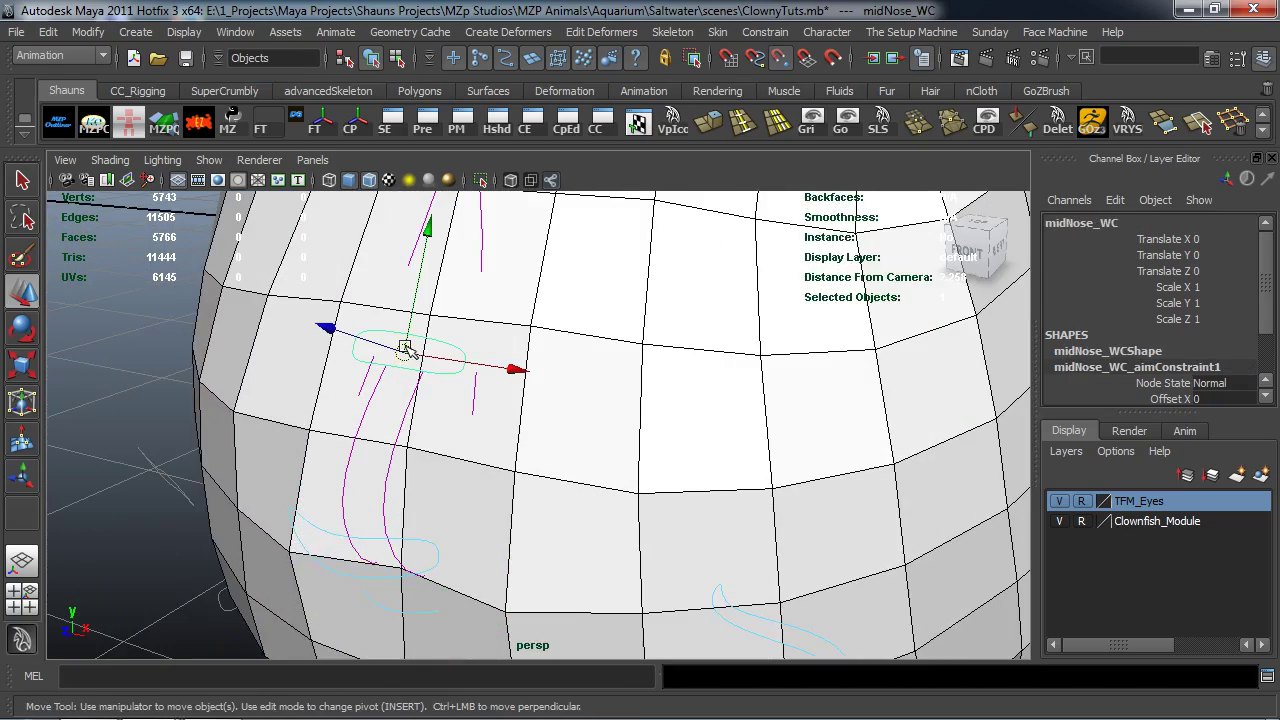
left_click_drag(400, 345, 430, 313)
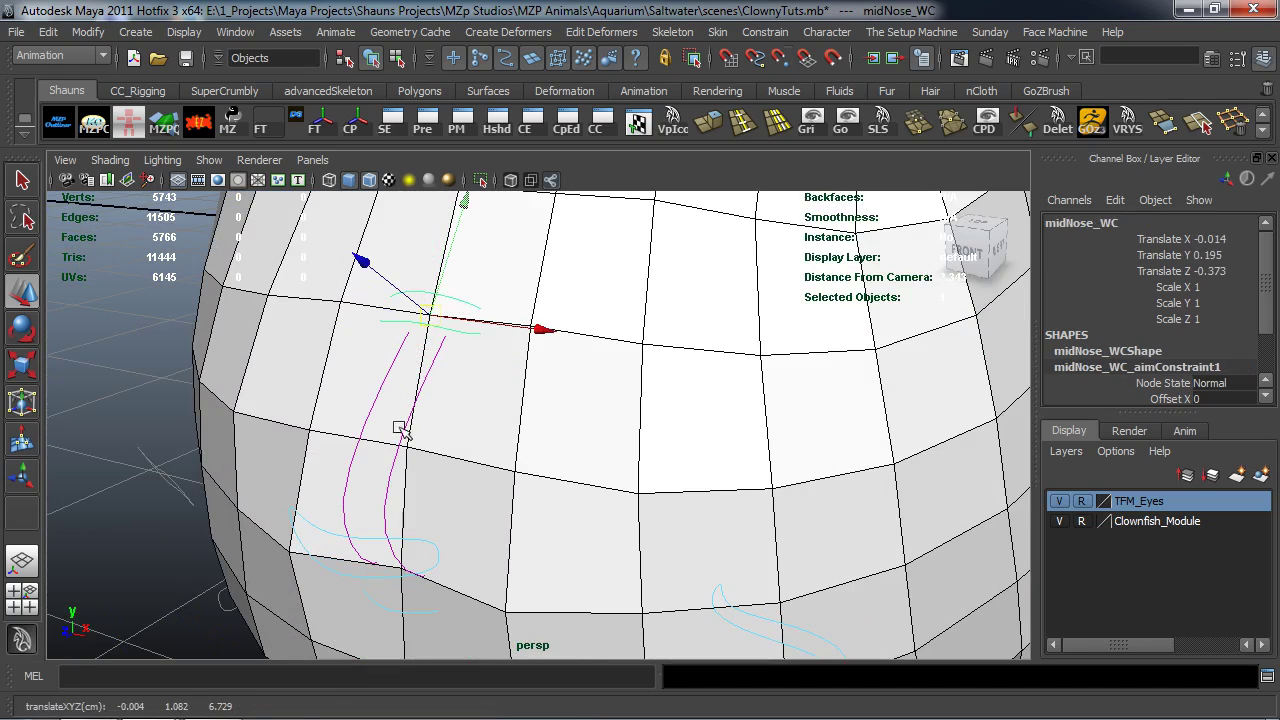
Snap the nose control above underNose_WC and the underNose_WC control itself to centre-line vertices above the mouth
left_click(395, 550)
left_click_drag(473, 523, 421, 497, "alt")
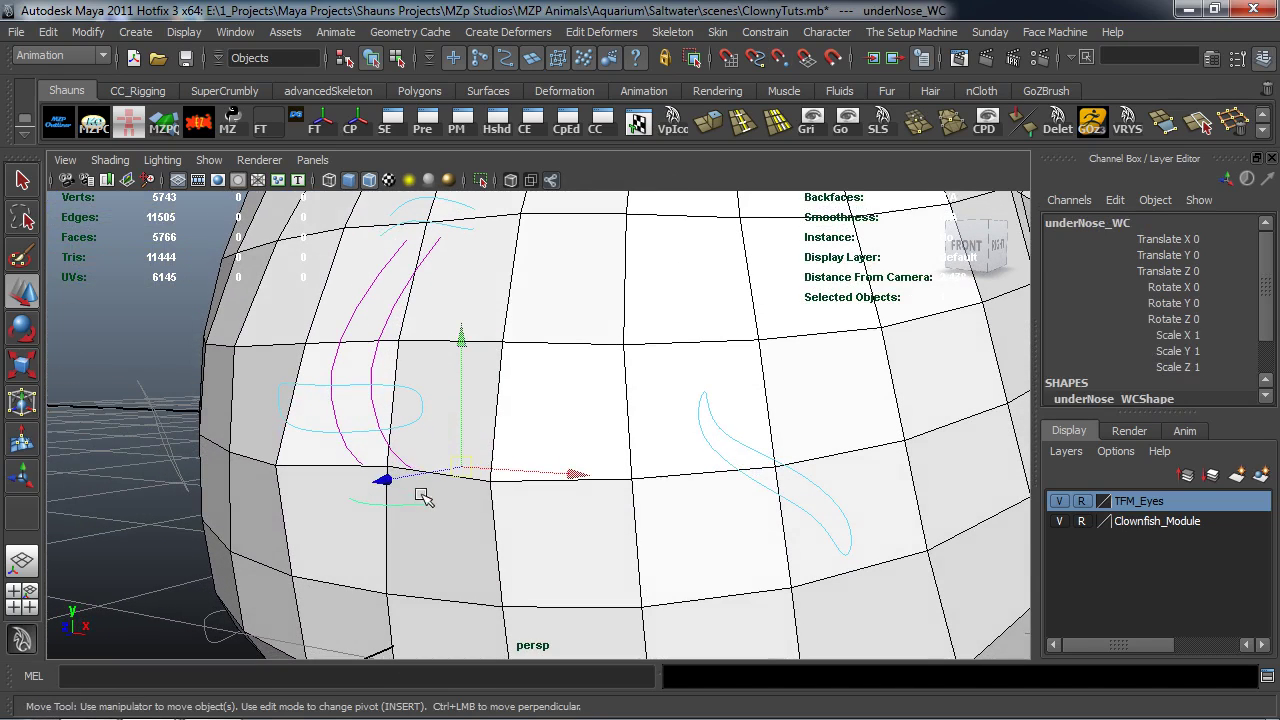
left_click(317, 431)
left_click_drag(335, 405, 453, 473)
left_click(395, 503)
left_click_drag(397, 566, 385, 593)
Move the L_brow_WC control onto the mesh above the left eye socket
scroll(385, 590, "down", 4)
left_click_drag(394, 529, 330, 545, "alt")
left_click_drag(548, 447, 458, 345, "alt")
left_click(472, 318)
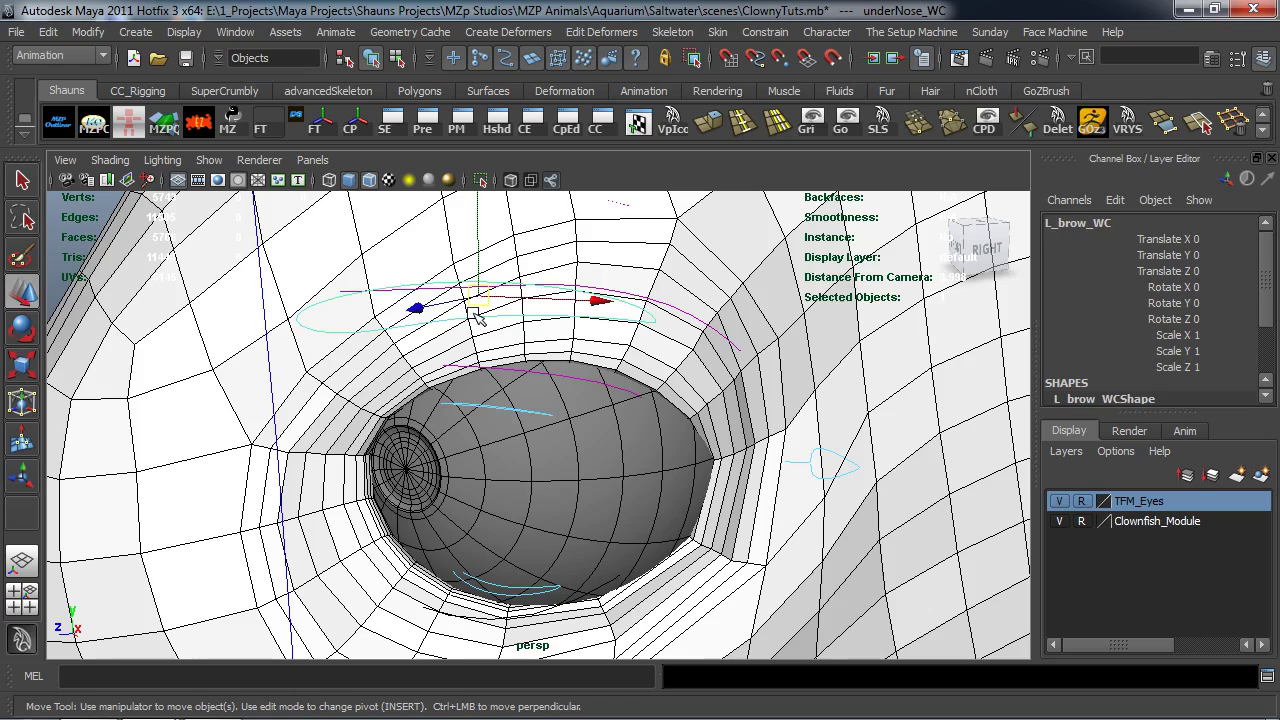
left_click_drag(480, 297, 517, 237)
middle_click_drag(542, 305, 551, 275, "alt")
Snap the L_upperEye_WC control to a vertex above the eye opening, at about 0.60 X, 0.65 Y, -0.20 Z
left_click(530, 352)
middle_click_drag(531, 354, 503, 377, "alt")
right_click_drag(503, 377, 630, 377, "alt")
left_click_drag(474, 362, 553, 296)
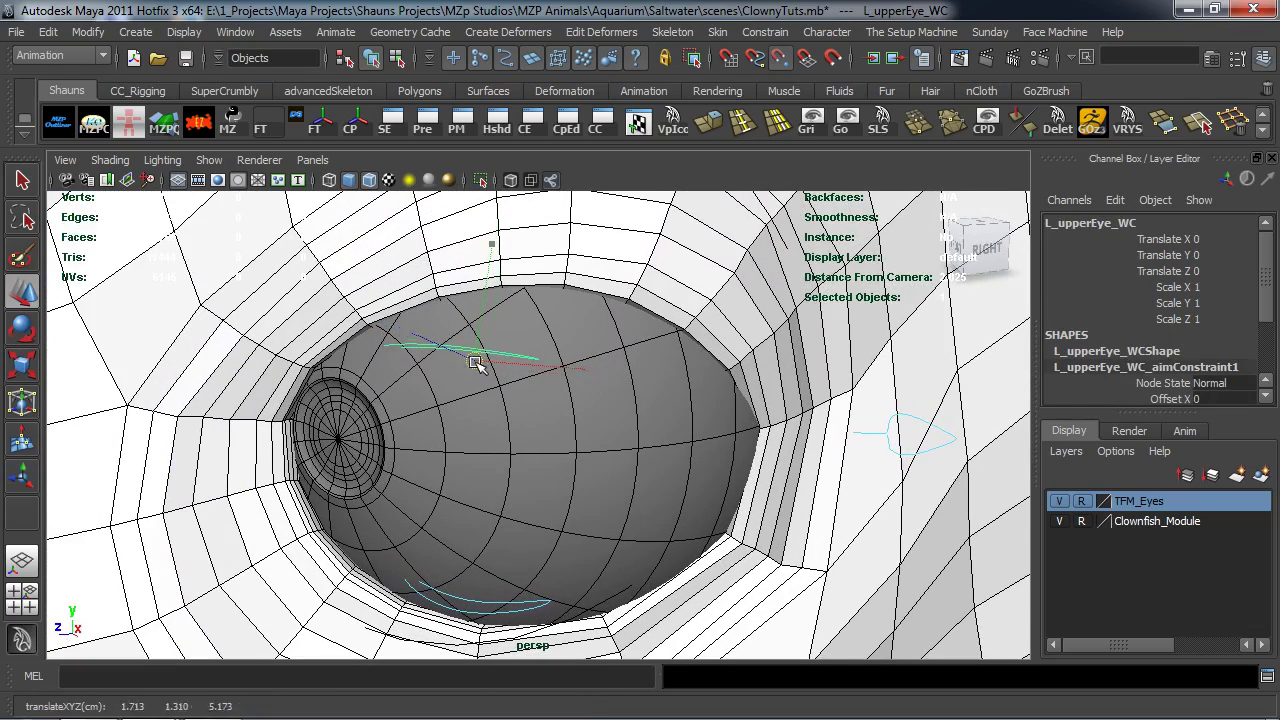
Snap the L_lowerEye_WC control to a vertex on the socket below the left eye opening
middle_click_drag(520, 446, 551, 223, "alt")
left_click(534, 380)
middle_click_drag(529, 391, 540, 310, "alt")
left_click_drag(540, 262, 532, 330)
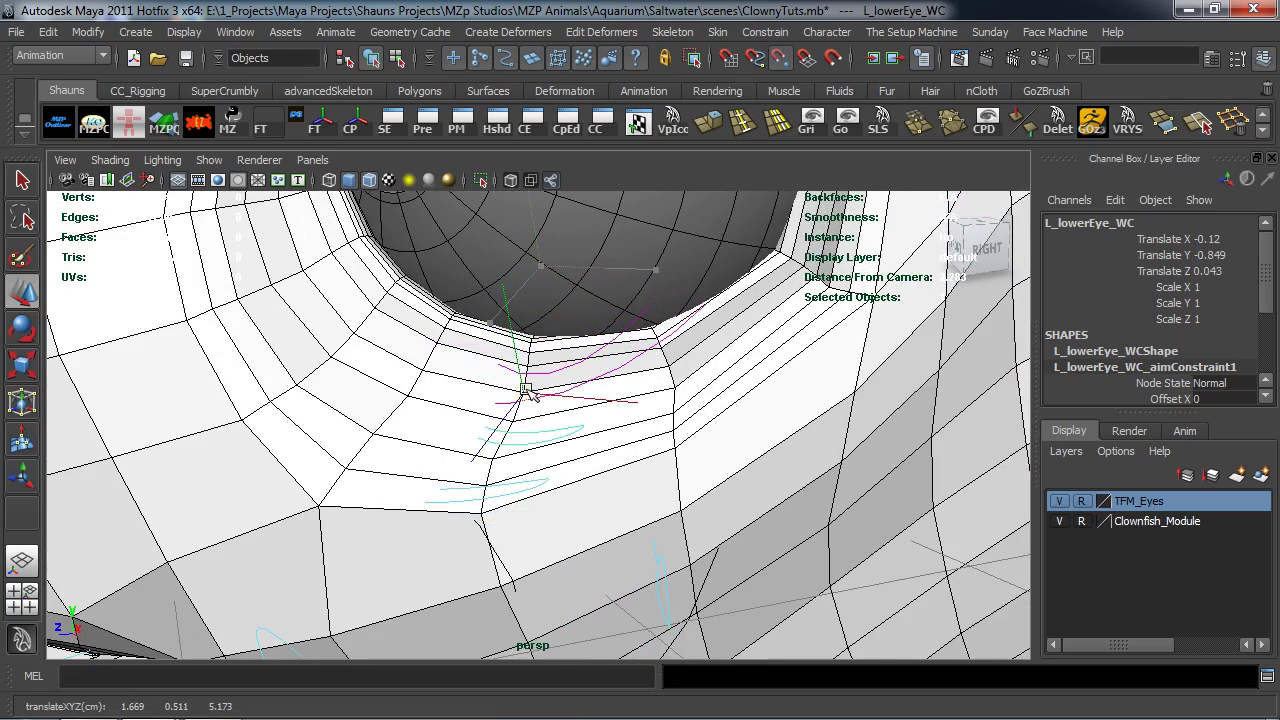
mouse_move(523, 393)
left_mouse_down("alt")
mouse_move(520, 363)
mouse_move(543, 355)
left_mouse_up("alt")
middle_click_drag(543, 355, 485, 440, "alt")
Select the L_eyePivot control and examine its position inside the left eyeball in wireframe and shaded display
key("4")
middle_click_drag(497, 394, 488, 433, "alt")
left_click_drag(487, 432, 489, 462, "alt")
left_click_drag(487, 382, 215, 385, "alt")
left_click(535, 356)
middle_click_drag(400, 385, 401, 453, "alt")
left_click_drag(401, 453, 414, 445, "alt")
key("5")
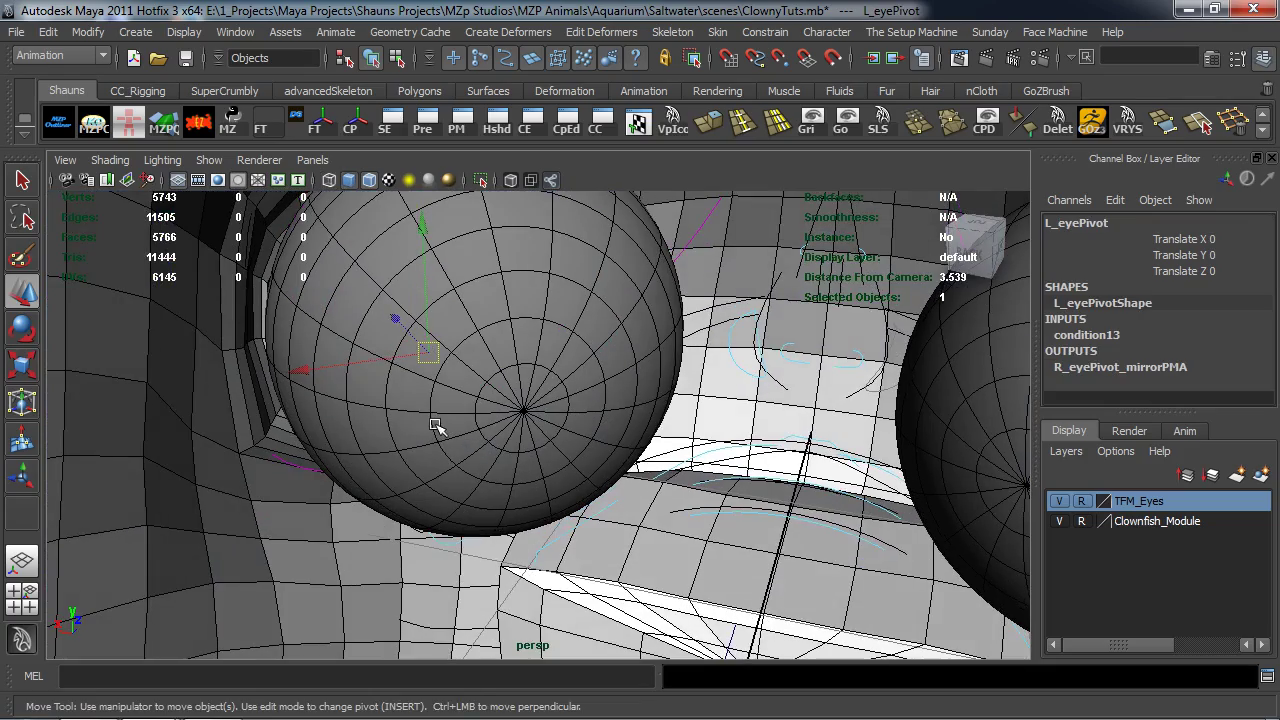
left_click_drag(450, 368, 749, 457)
Move the L_pupil_WC control onto the centre of the left eye's pupil
key("4")
left_click_drag(612, 468, 632, 450, "alt")
left_click(700, 453)
left_click(505, 340)
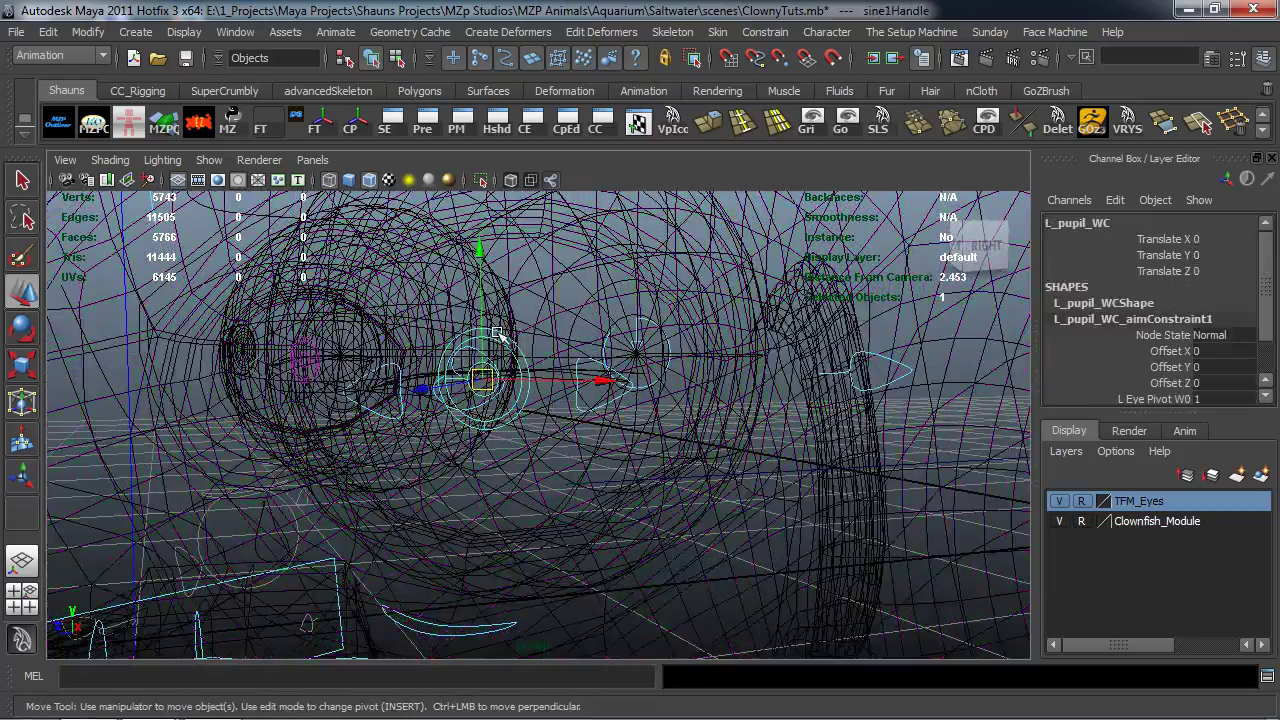
scroll(567, 400, "up", 8)
key("5")
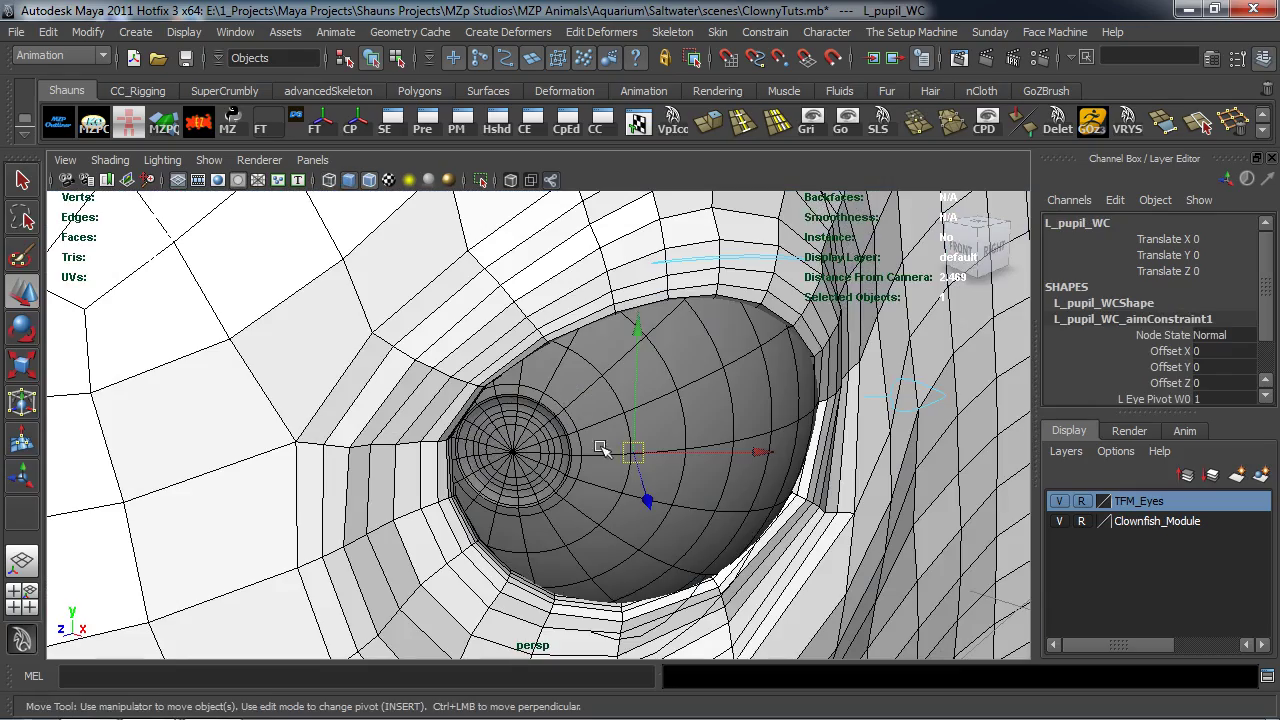
left_click_drag(637, 453, 501, 451)
middle_click_drag(501, 451, 504, 438, "alt")
Snap the L_upperLid_WC control to the eye opening's upper rim, at about 0.17 X, 1.12 Y, 0.15 Z
key("4")
left_click_drag(566, 456, 695, 385, "alt")
left_click(538, 432)
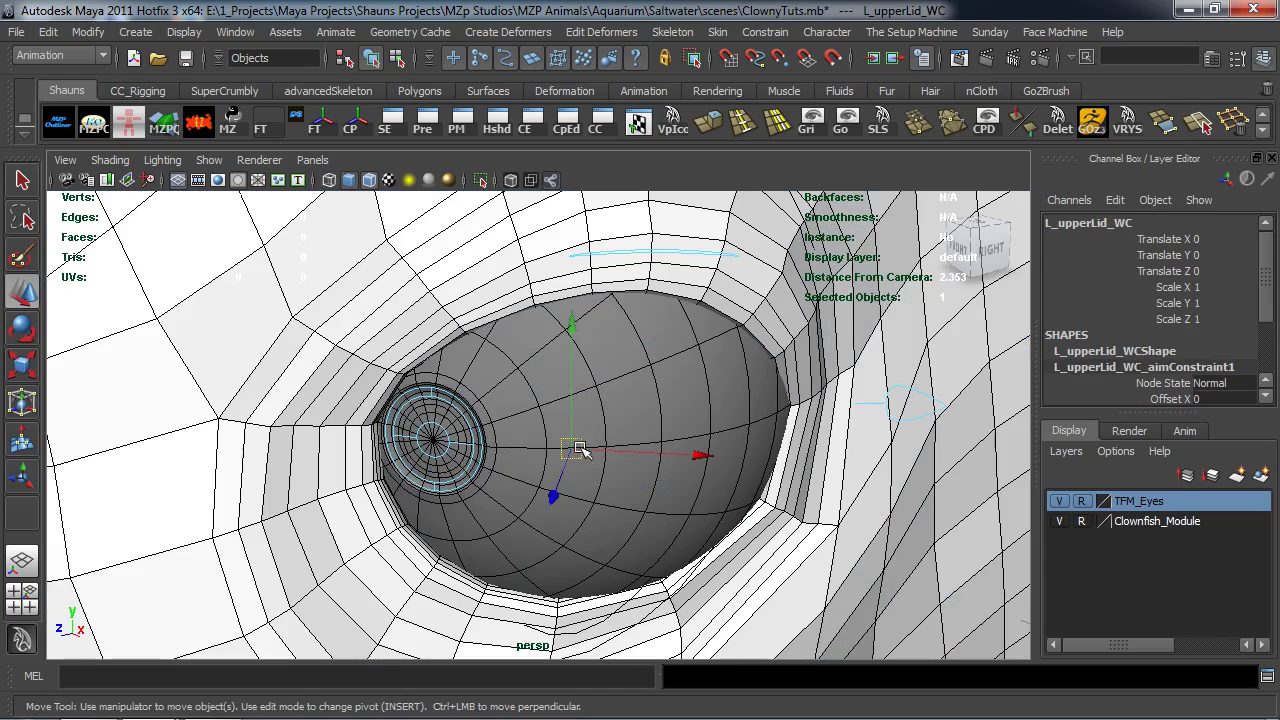
left_click_drag(578, 450, 598, 298)
left_click_drag(591, 349, 586, 343, "alt")
Snap the L_lowerLid_WC control to the eye opening's lower rim, at about -0.09 X, -1.23 Y, -0.06 Z
key("4")
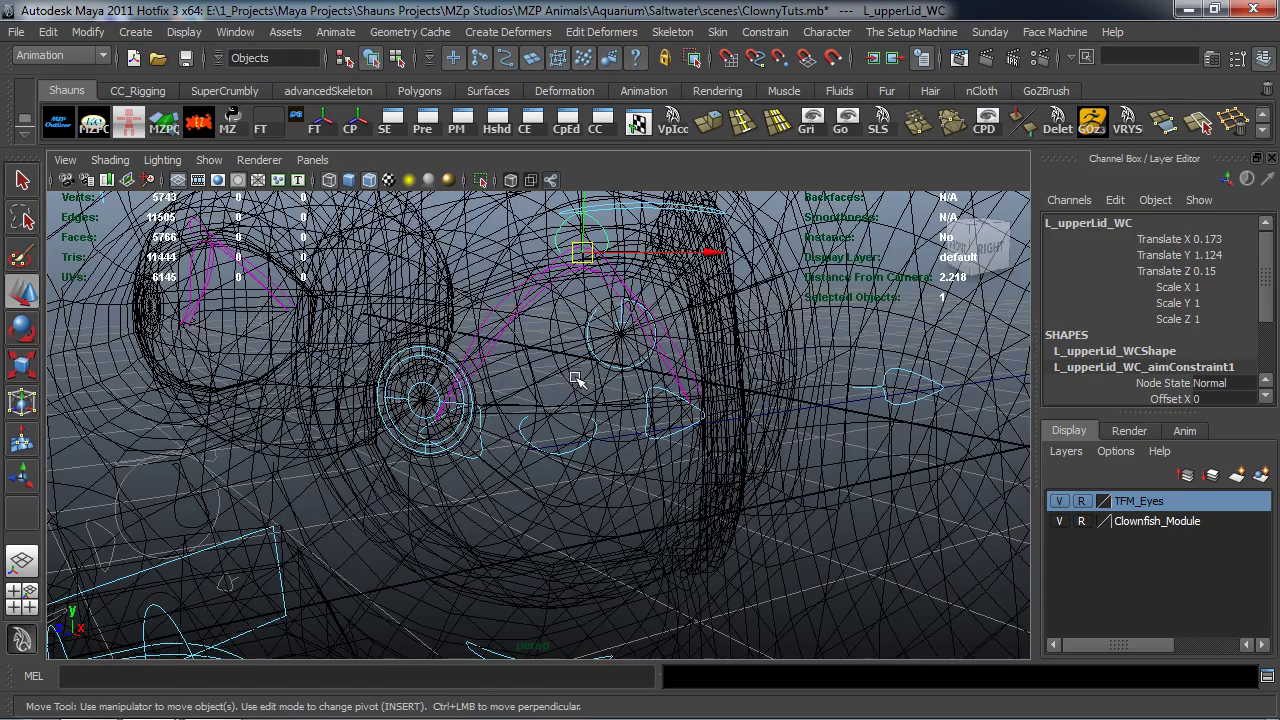
left_click(573, 445)
left_click_drag(573, 445, 582, 430, "alt")
key("5")
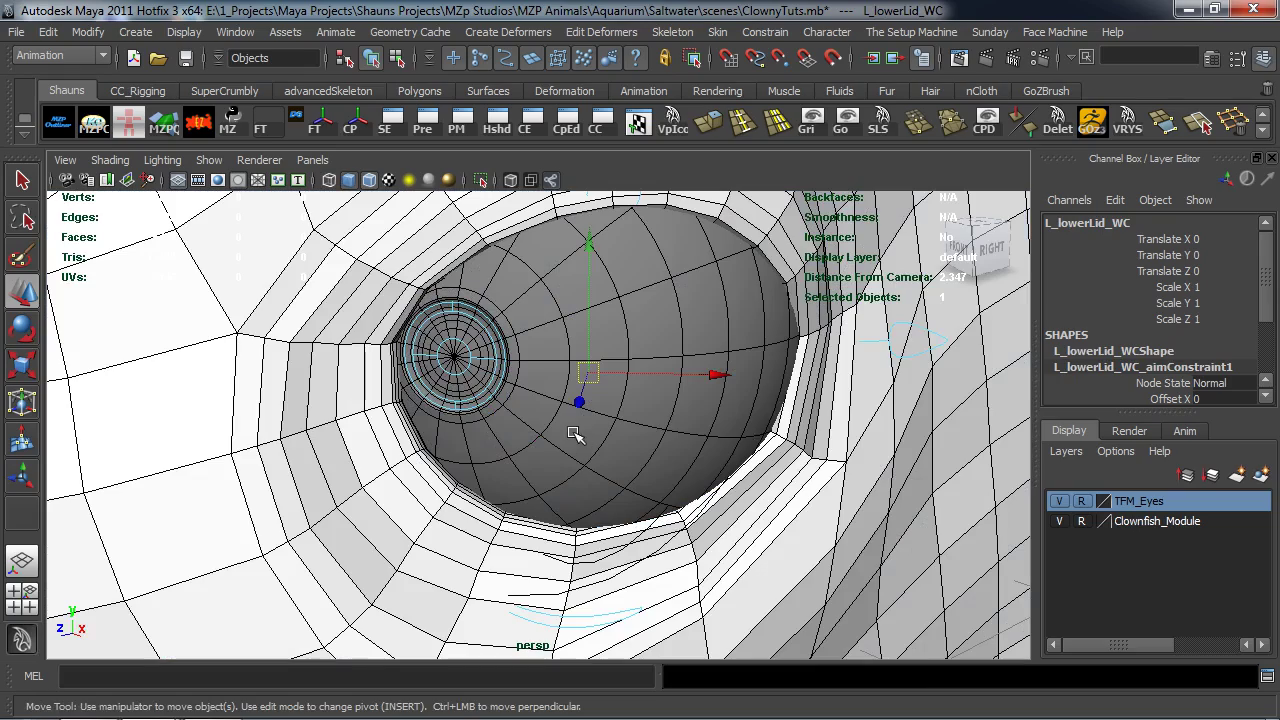
key("v")
mouse_move(586, 374)
left_mouse_down()
mouse_move(576, 535)
mouse_move(577, 511)
mouse_move(549, 506)
left_mouse_up()
Snap the L_outerEye_WC control to the eye opening's outer corner, at about 0.68 X, -0.68 Y, -0.06 Z
key("4")
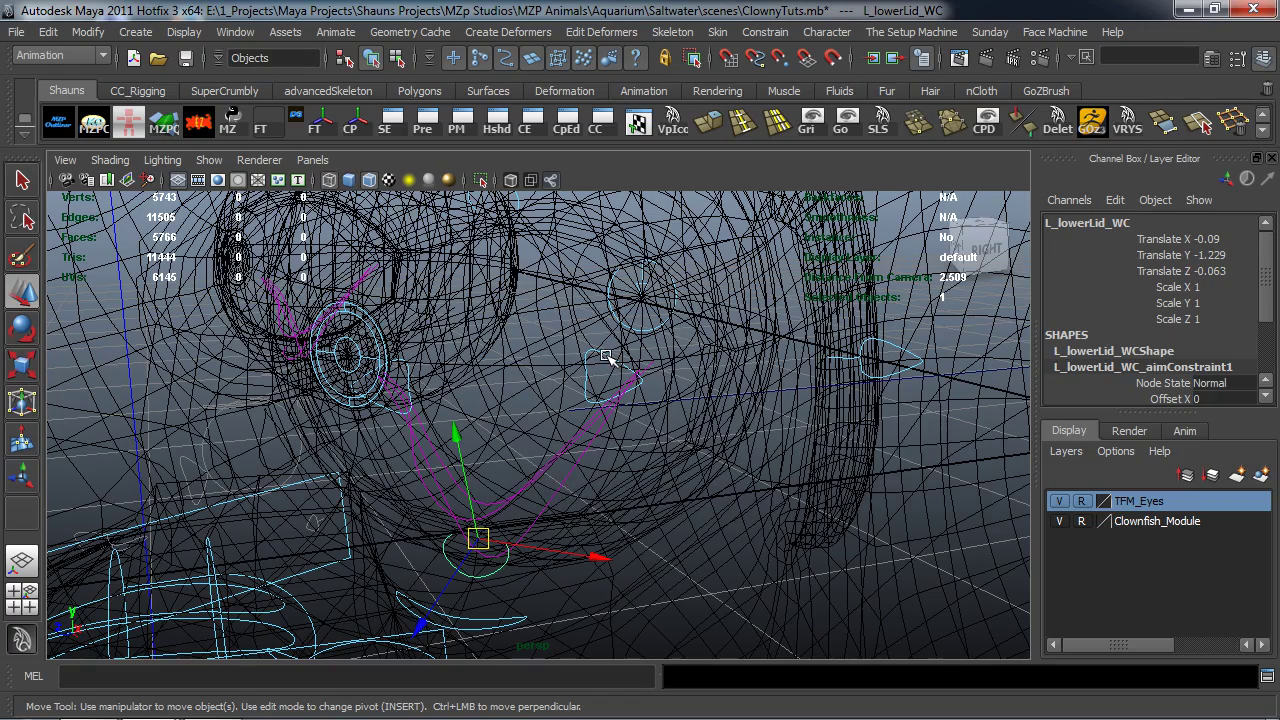
left_click(605, 357)
key("f")
key("5")
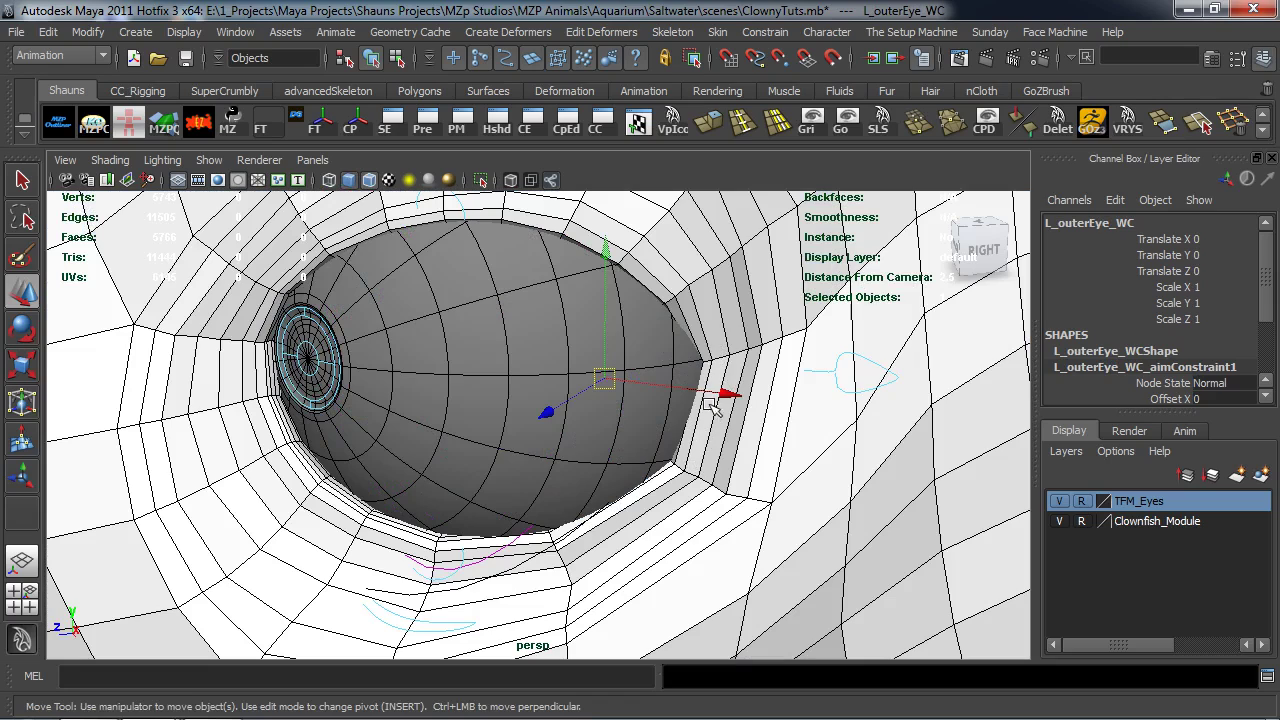
left_click_drag(604, 379, 705, 482)
key("ctrl+z")
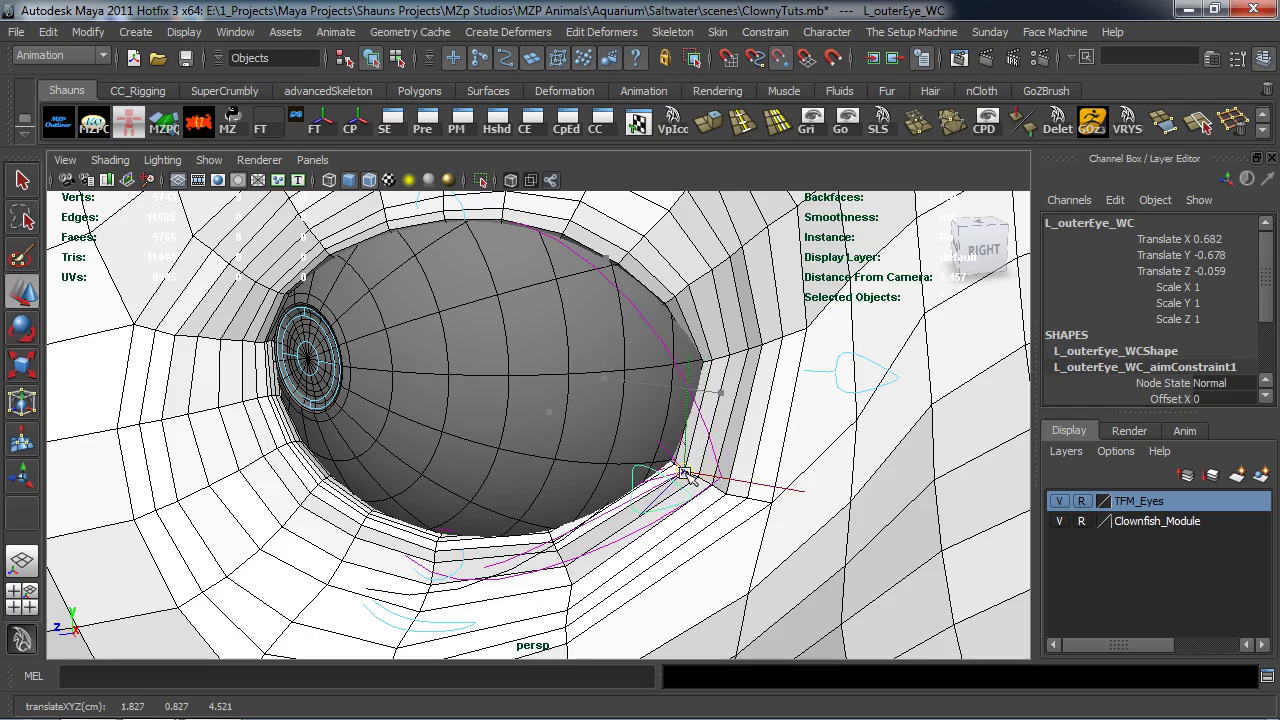
mouse_move(683, 470)
right_mouse_down("alt")
mouse_move(571, 463)
mouse_move(603, 463)
right_mouse_up("alt")
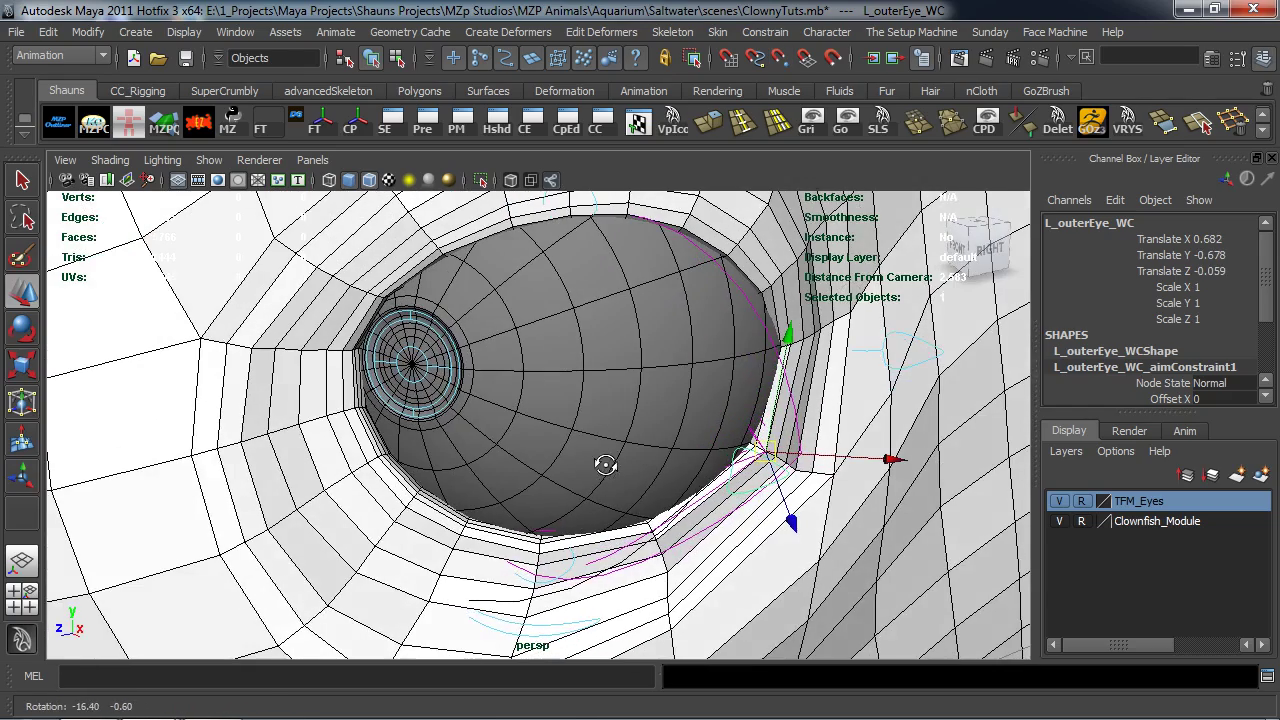
Move the L_innerEye_WC control to the eye's inner corner, at about -0.44 X, -0.11 Y, 0.57 Z
key("4")
left_click(476, 411)
left_click_drag(476, 411, 541, 433, "alt")
key("5")
scroll(525, 432, "down", 5)
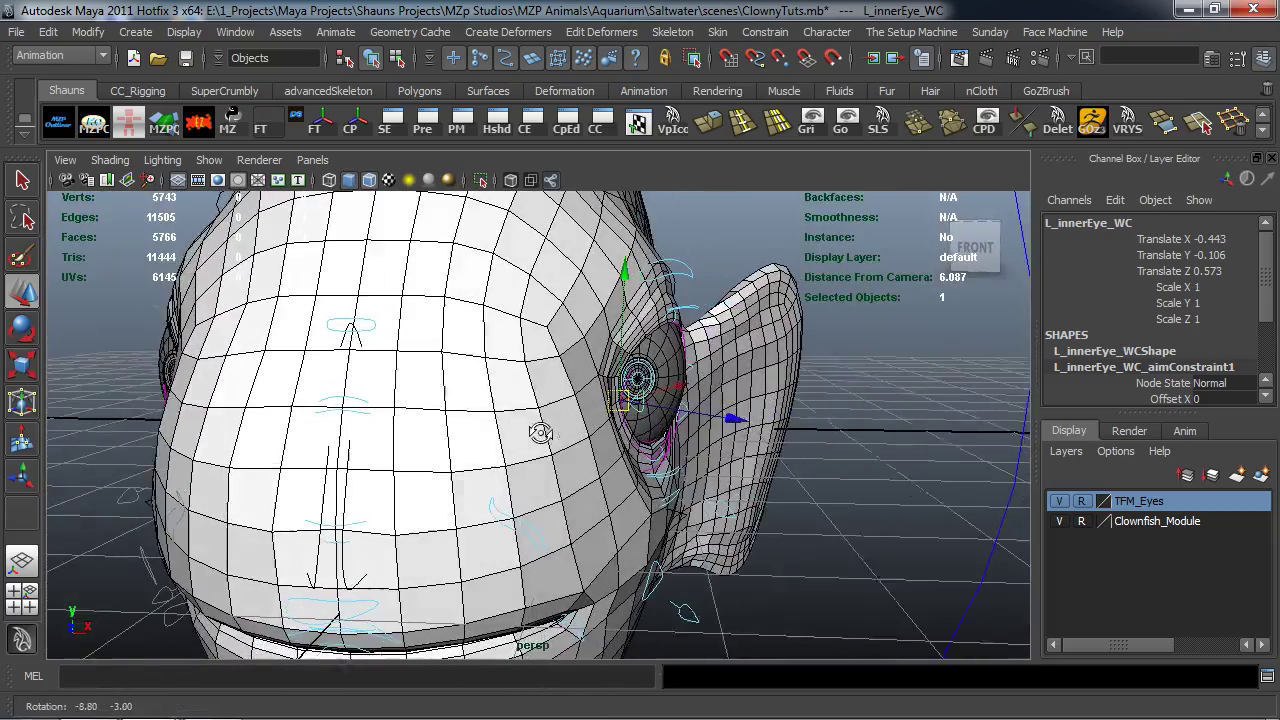
Snap the brow_WC control to a centre-line vertex between the eyes, at about -0.01 X, 1.75 Y, 0.51 Z
left_click(854, 434)
left_click_drag(854, 434, 493, 413, "alt")
key("4")
left_click(436, 356)
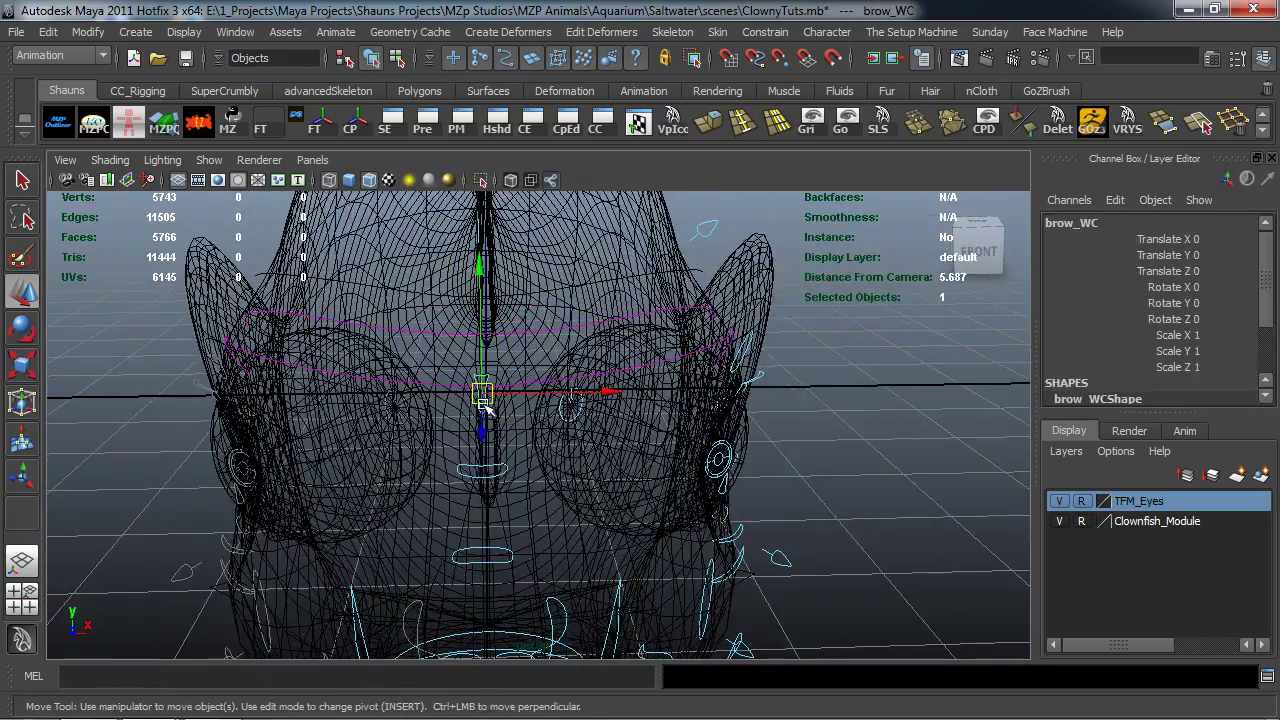
key("5")
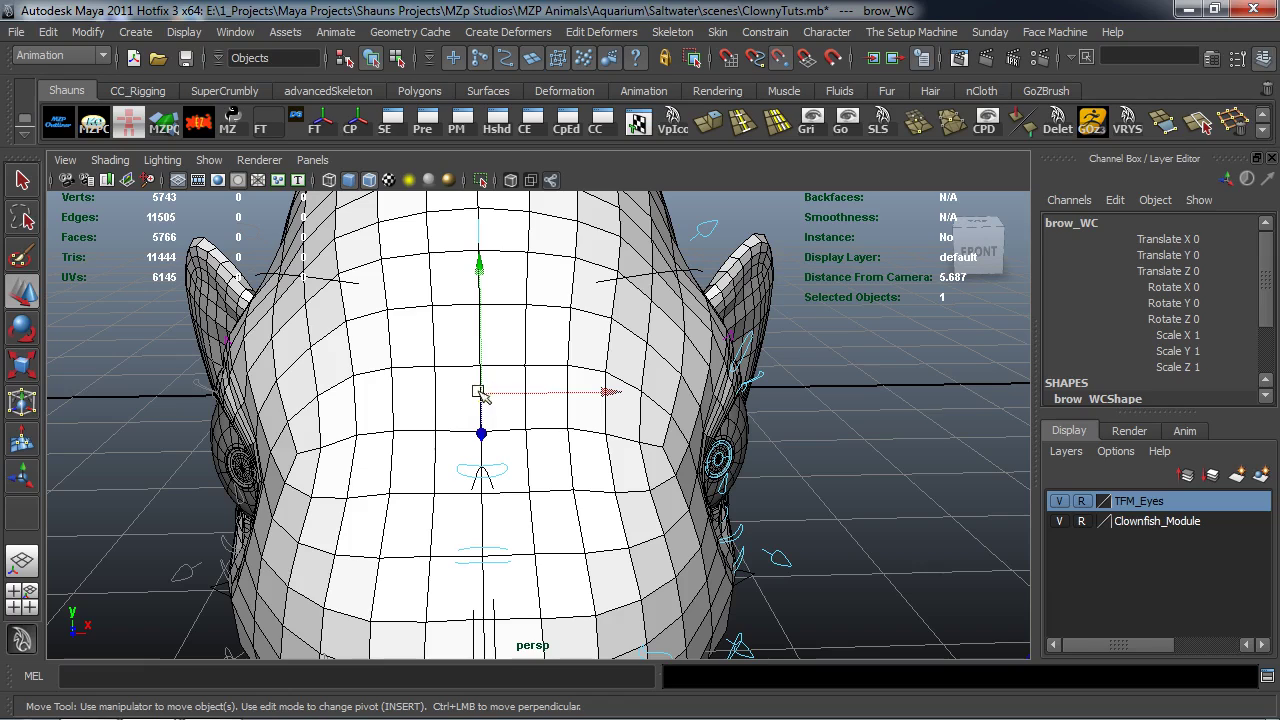
left_click_drag(481, 390, 480, 306)
Snap the foreHead_WC control to a centre-line vertex on the forehead above the brow control
left_click_drag(466, 362, 597, 376, "alt")
middle_click_drag(597, 386, 540, 448, "alt")
right_click_drag(540, 448, 557, 426, "alt")
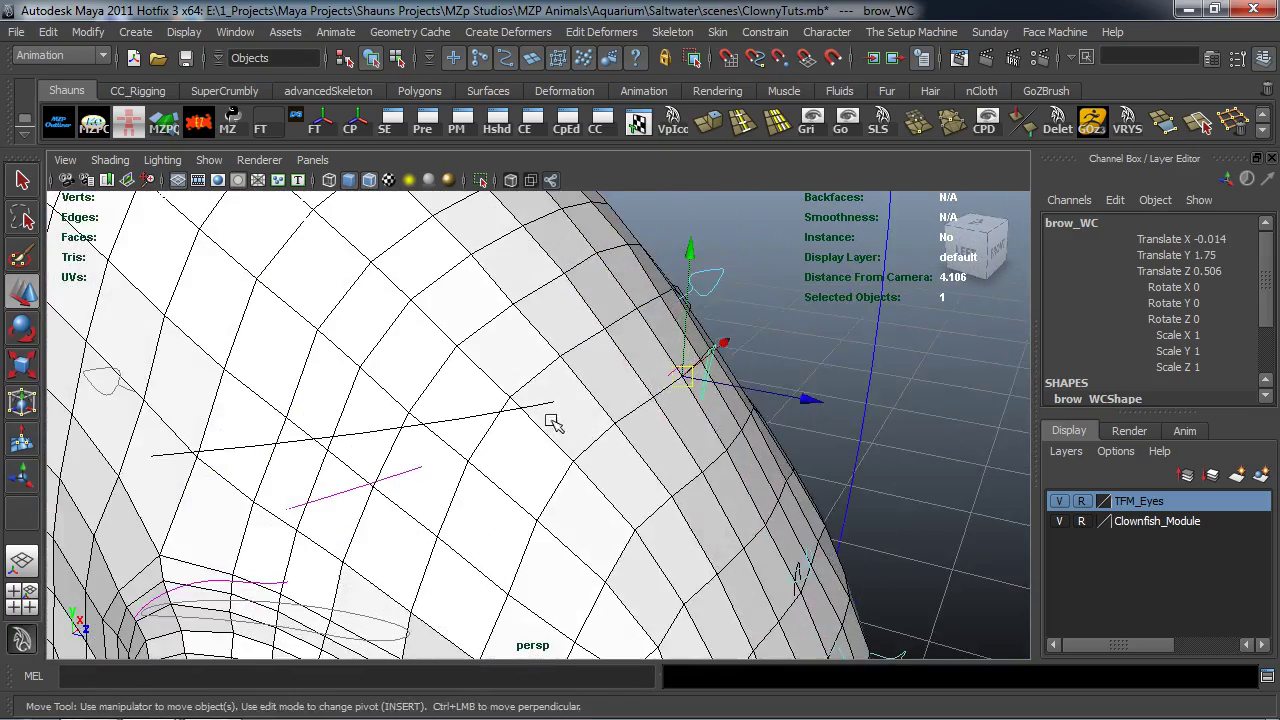
left_click_drag(557, 426, 543, 420, "alt")
left_click(703, 276)
left_click_drag(698, 318, 663, 314, "alt")
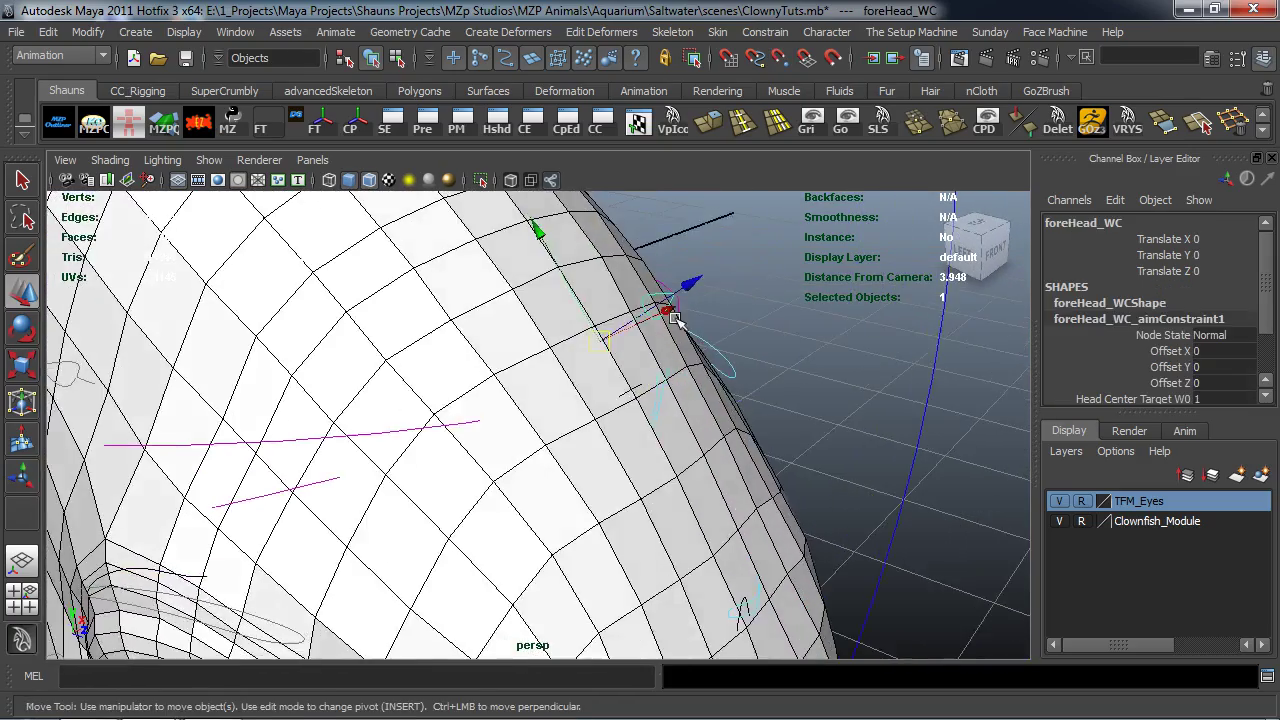
middle_click_drag(663, 330, 646, 394, "alt")
left_click_drag(599, 415, 509, 273, "alt")
key("v")
left_click_drag(508, 330, 449, 337, "alt")
Move the L_foreHead_WC control up the side of the forehead, to about -0.10 X, 1.11 Y, -0.04 Z
middle_click_drag(449, 337, 390, 366, "alt")
right_click_drag(390, 366, 417, 369, "alt")
left_click(563, 329)
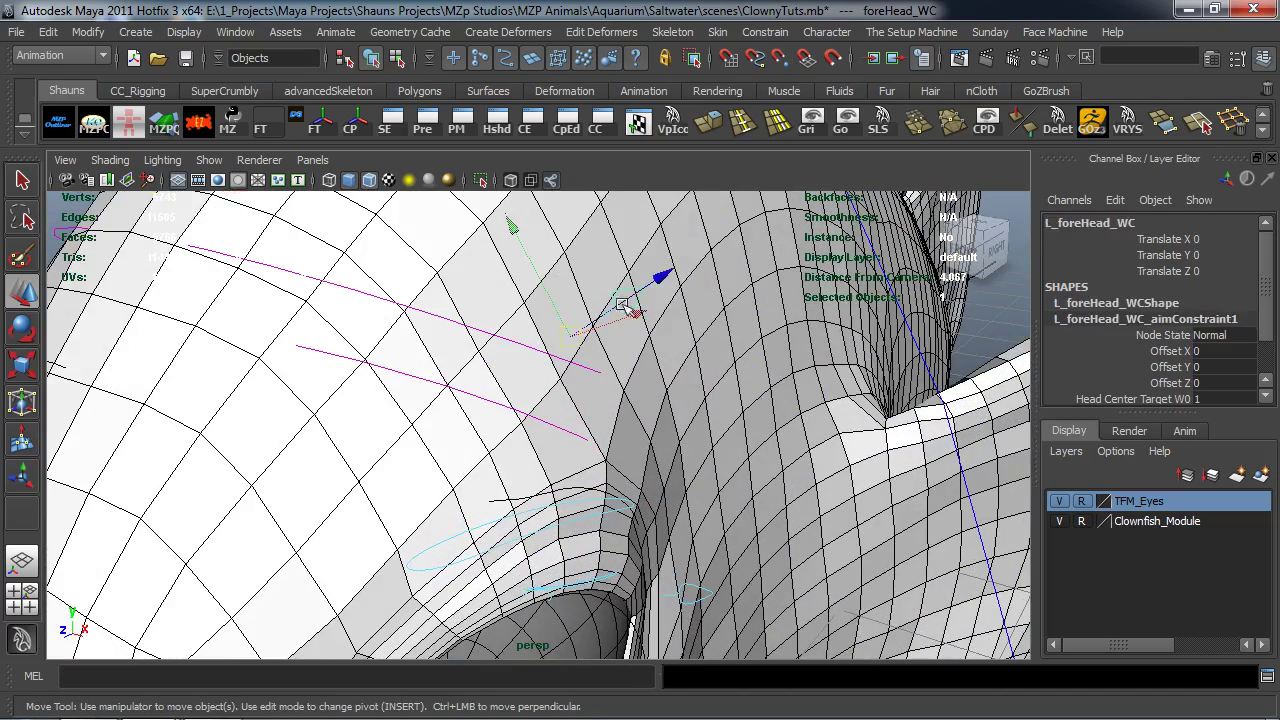
left_click_drag(566, 334, 566, 252)
left_click_drag(558, 366, 569, 411, "alt")
middle_click_drag(569, 411, 520, 351, "alt")
left_click_drag(520, 351, 560, 372, "alt")
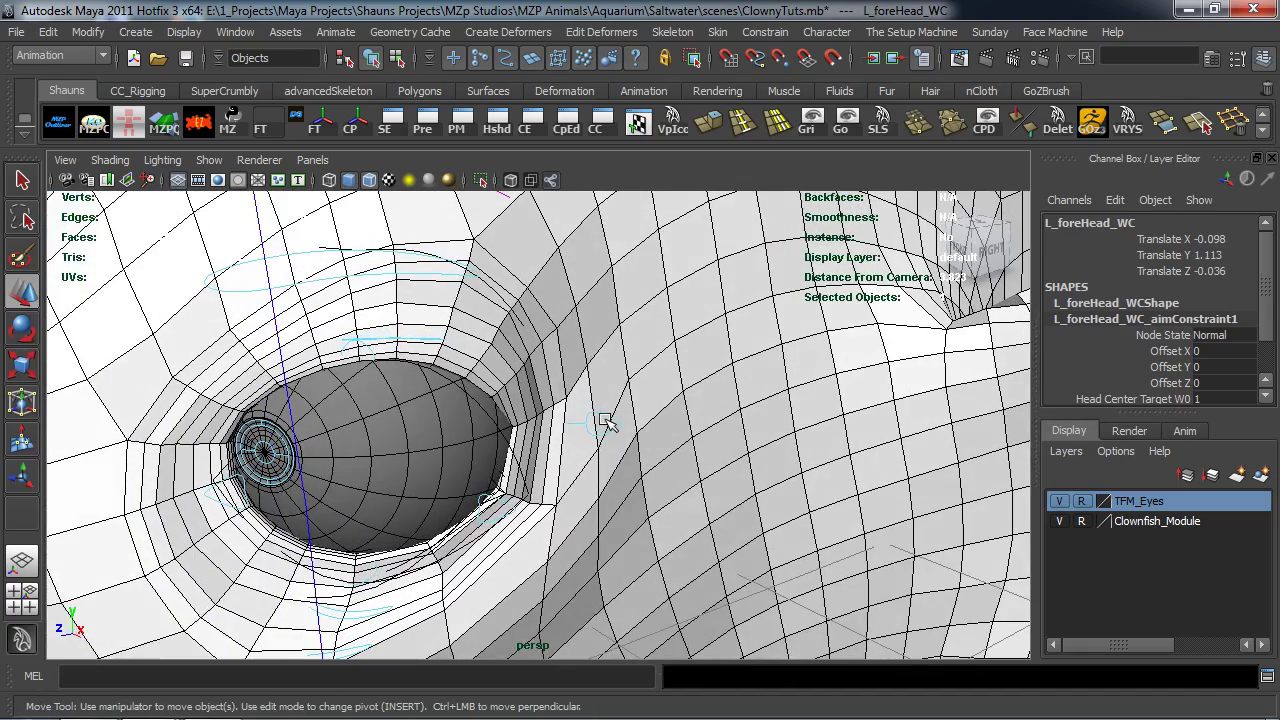
Snap the L_outerOrbital_WC control to a vertex behind the eye, at about 1.01 X, -0.38 Y, -0.18 Z
left_click(605, 420)
left_click_drag(623, 434, 585, 436, "alt")
key("v")
scroll(585, 436, "down", 8)
left_click_drag(480, 430, 566, 408, "alt")
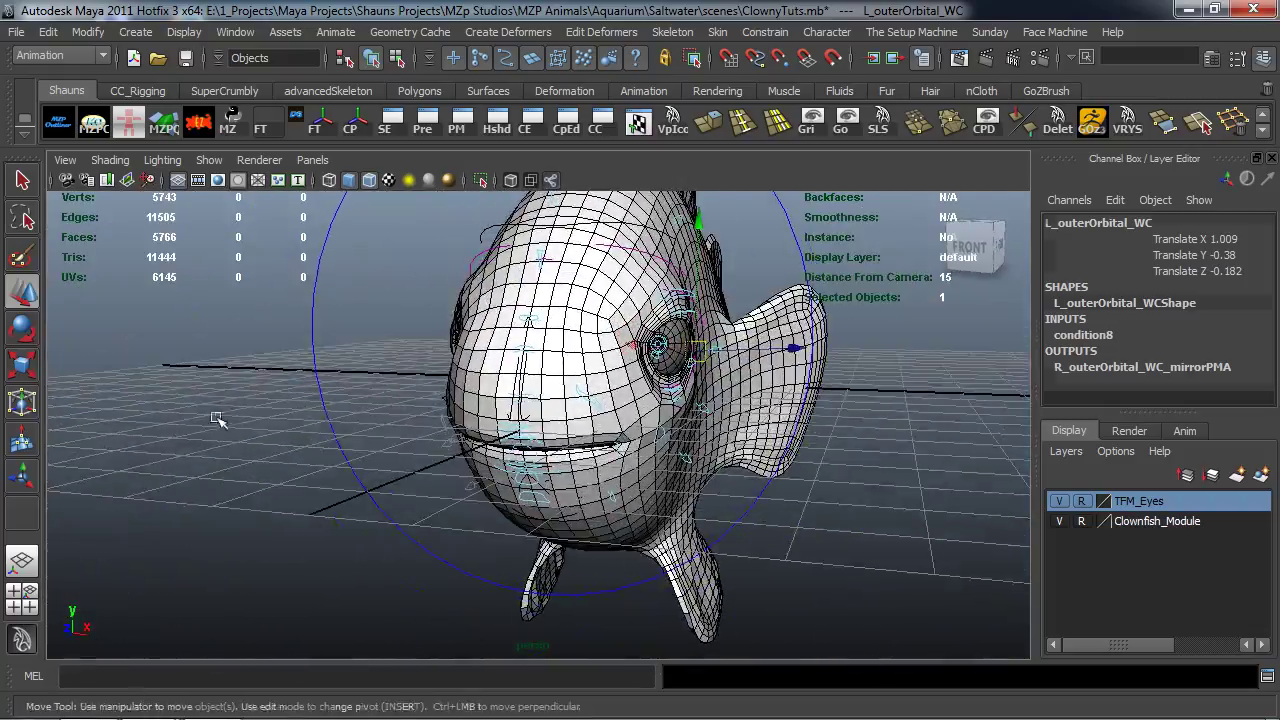
Deselect the control and inspect the widget's placement around the clownfish's head
left_click(218, 420)
left_click_drag(349, 434, 254, 429, "alt")
scroll(431, 420, "down", 5)
left_click_drag(431, 420, 612, 429, "alt")
middle_click_drag(612, 429, 590, 476, "alt")
scroll(562, 476, "up", 3)
left_click_drag(562, 476, 540, 380, "alt")
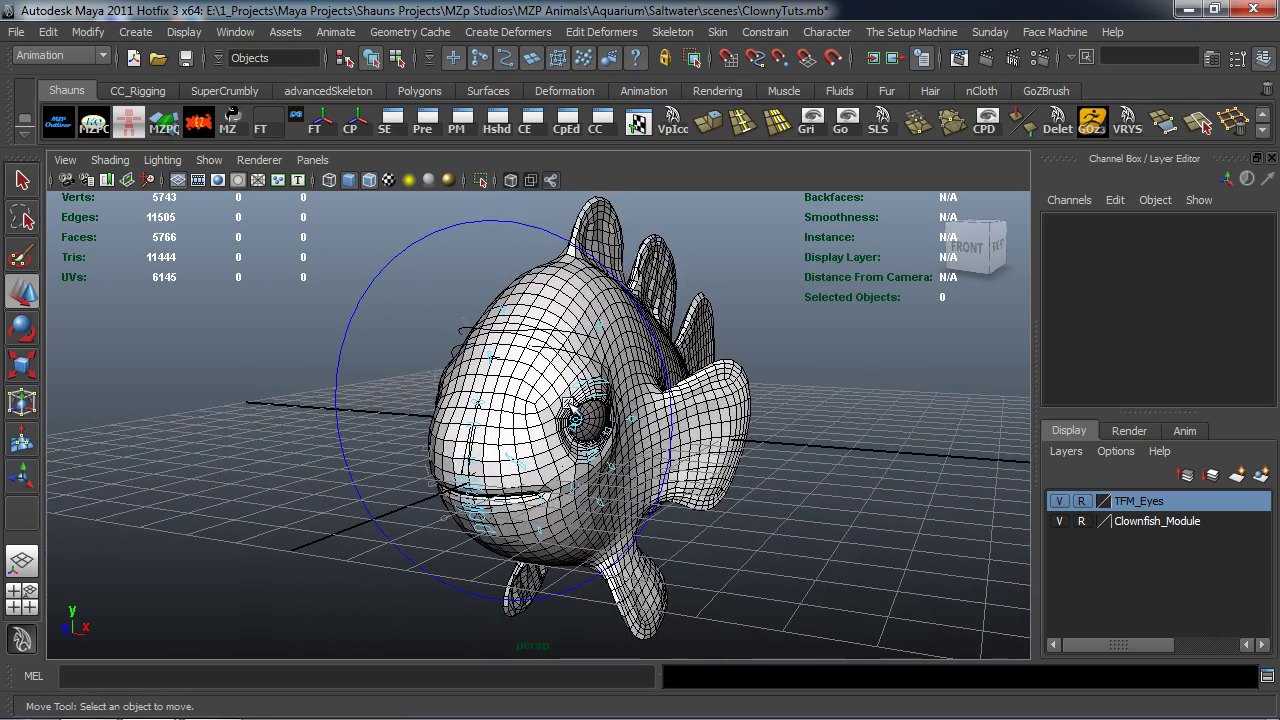
Save the scene under the new name ClownyTutsTFMPlaced.mb in the scenes folder
left_click(16, 31)
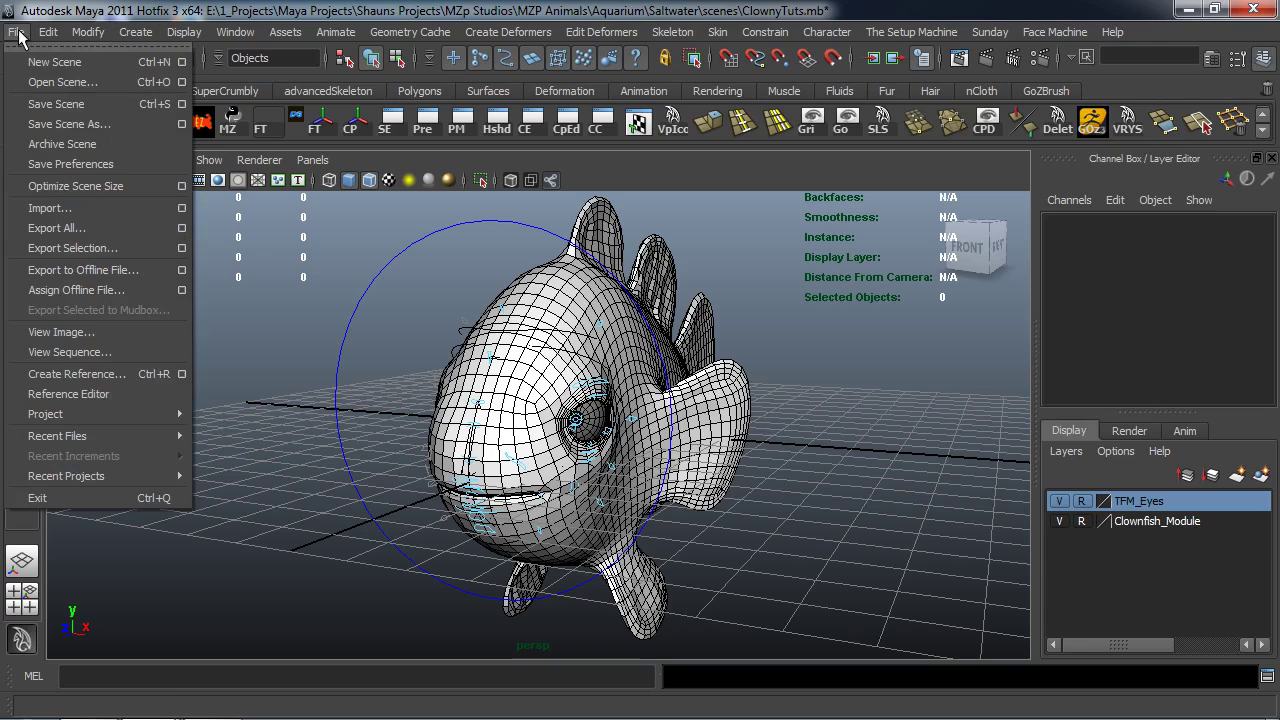
left_click(61, 123)
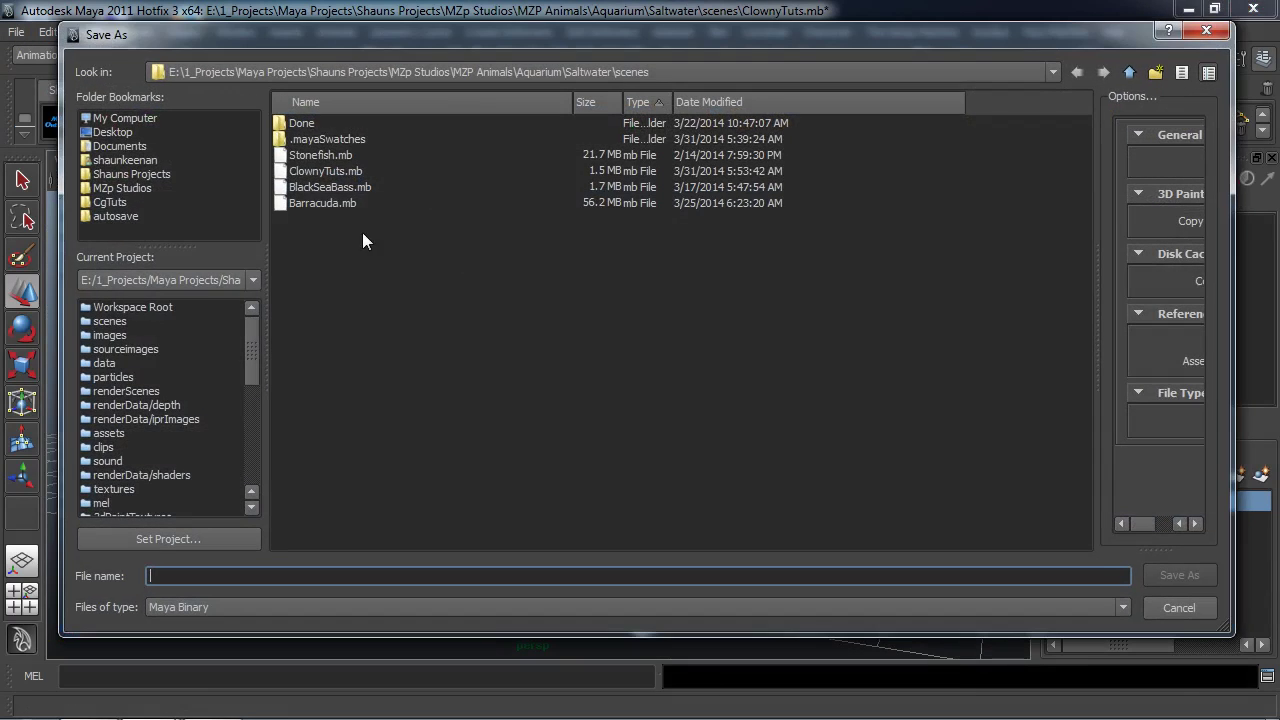
left_click(348, 172)
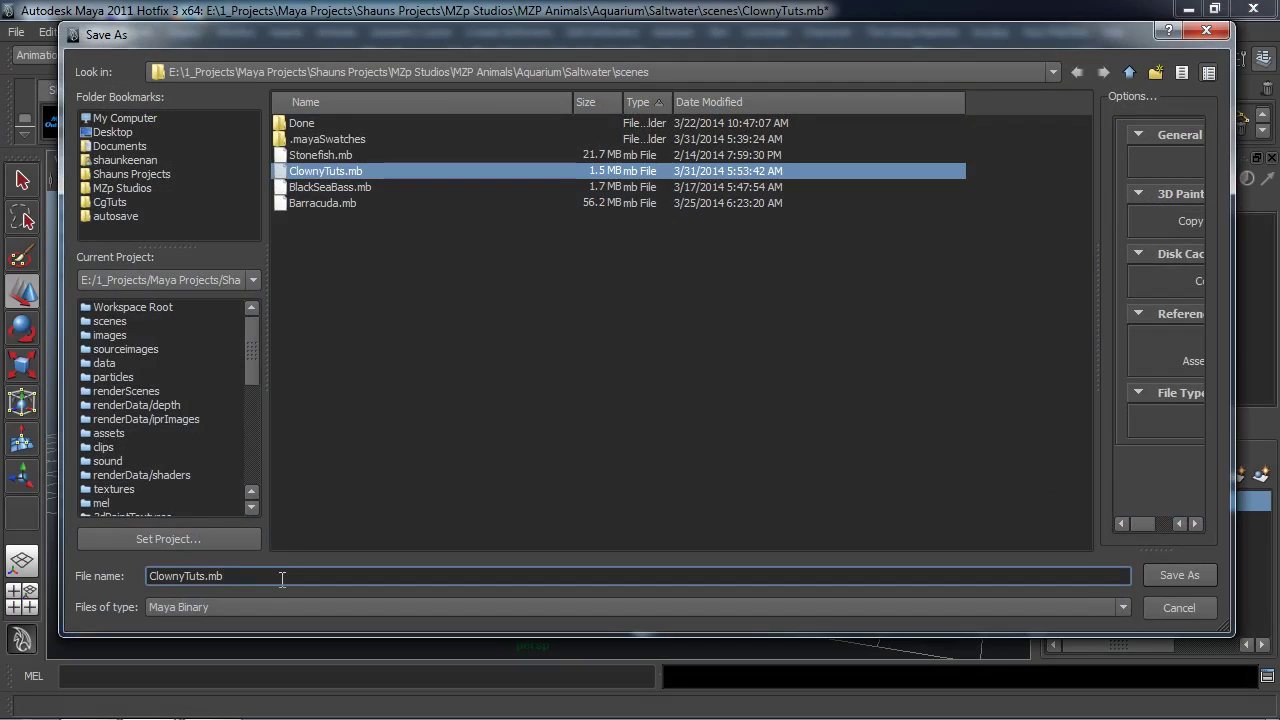
type("1")
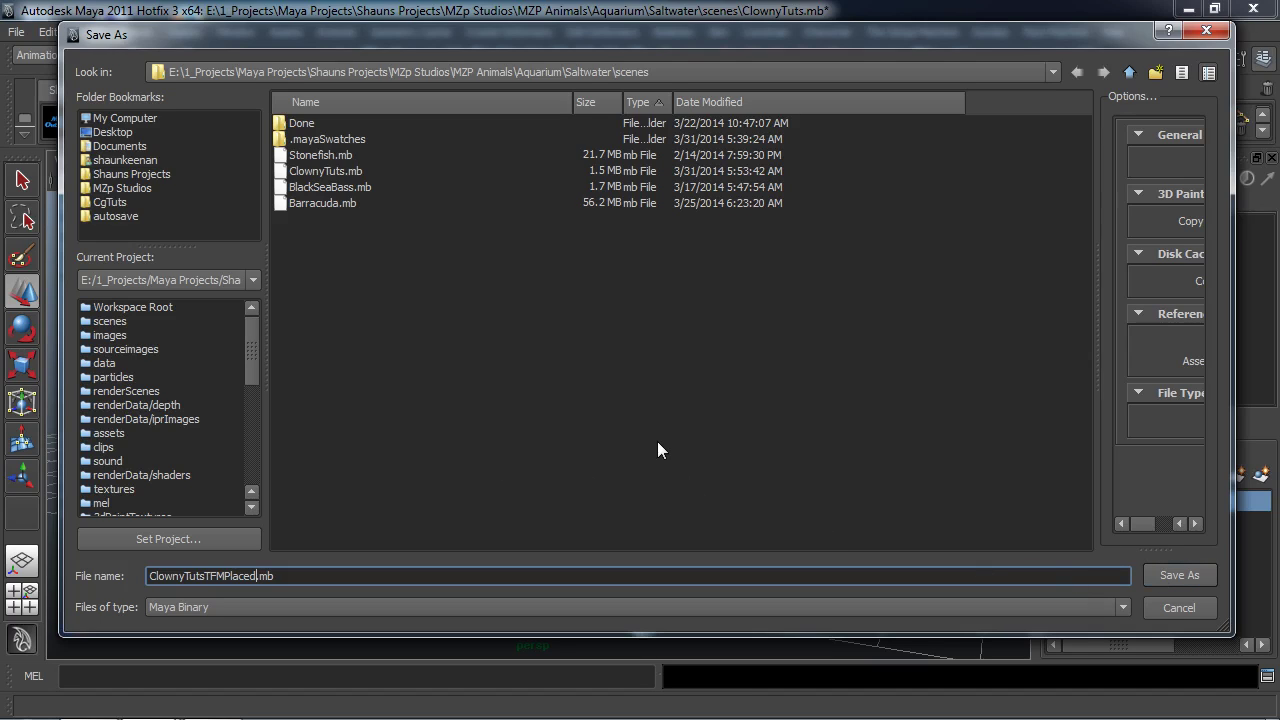
left_click(1166, 575)
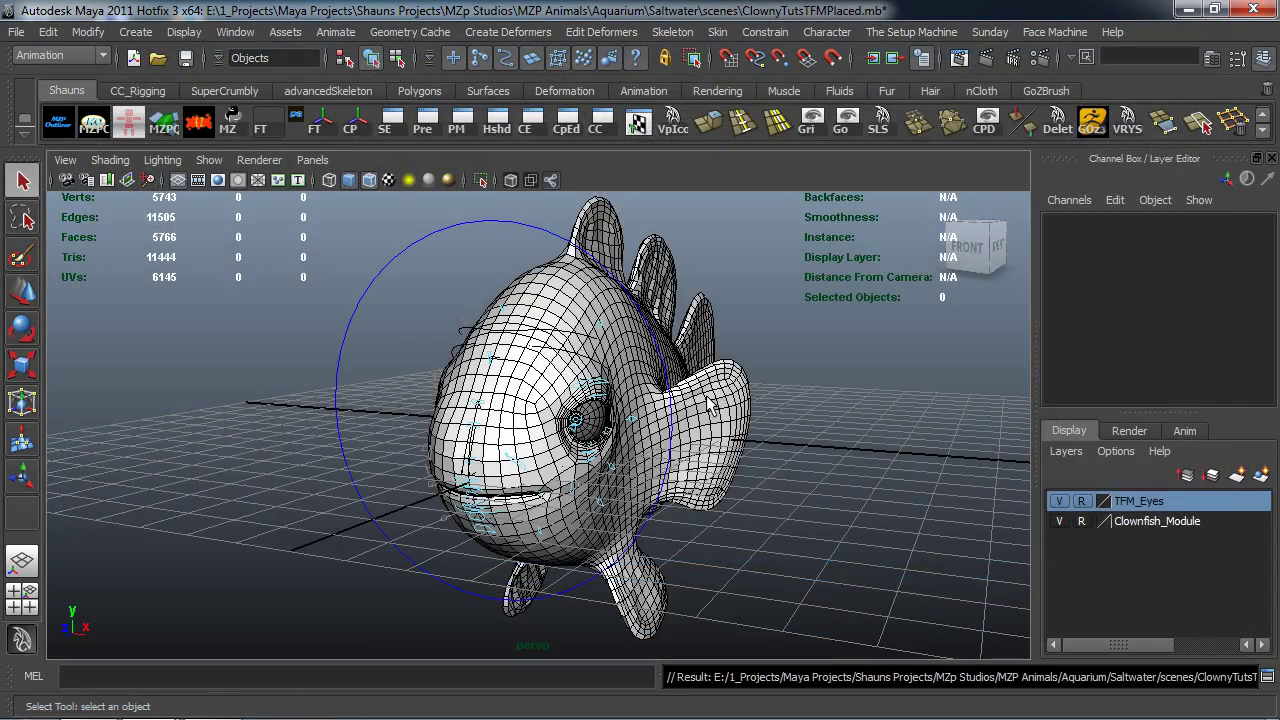
Open the Face Machine Pre-Rig options as a floating window and make the Clownfish_Module layer selectable
left_click_drag(707, 403, 766, 411, "alt")
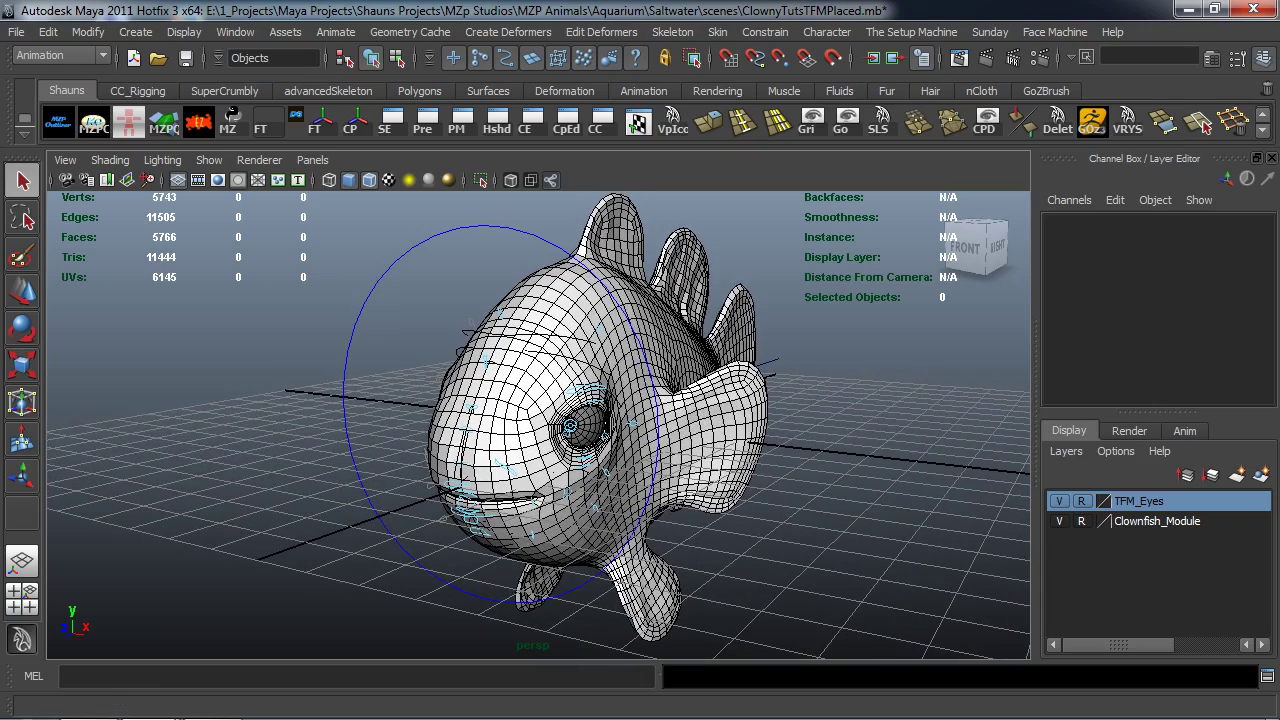
left_click_drag(374, 224, 118, 117)
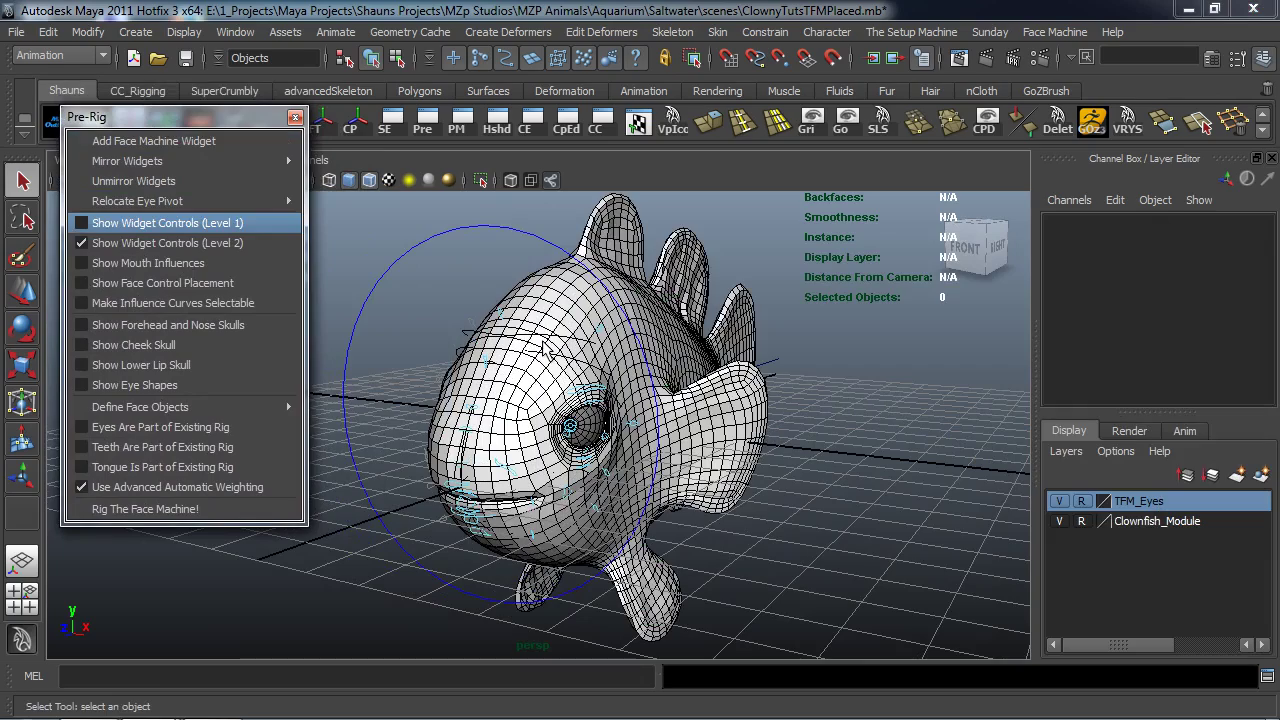
left_click_drag(592, 358, 562, 424, "alt")
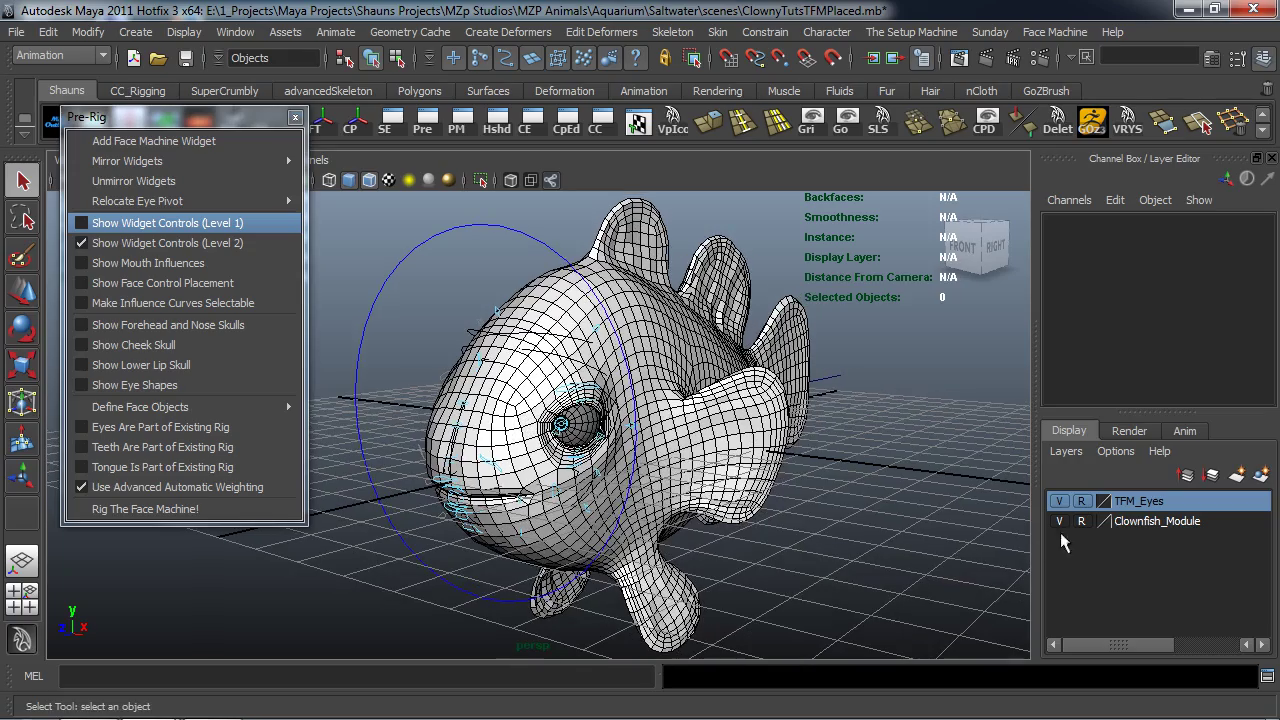
left_click_drag(914, 535, 894, 534, "alt")
middle_click_drag(872, 525, 860, 491, "alt")
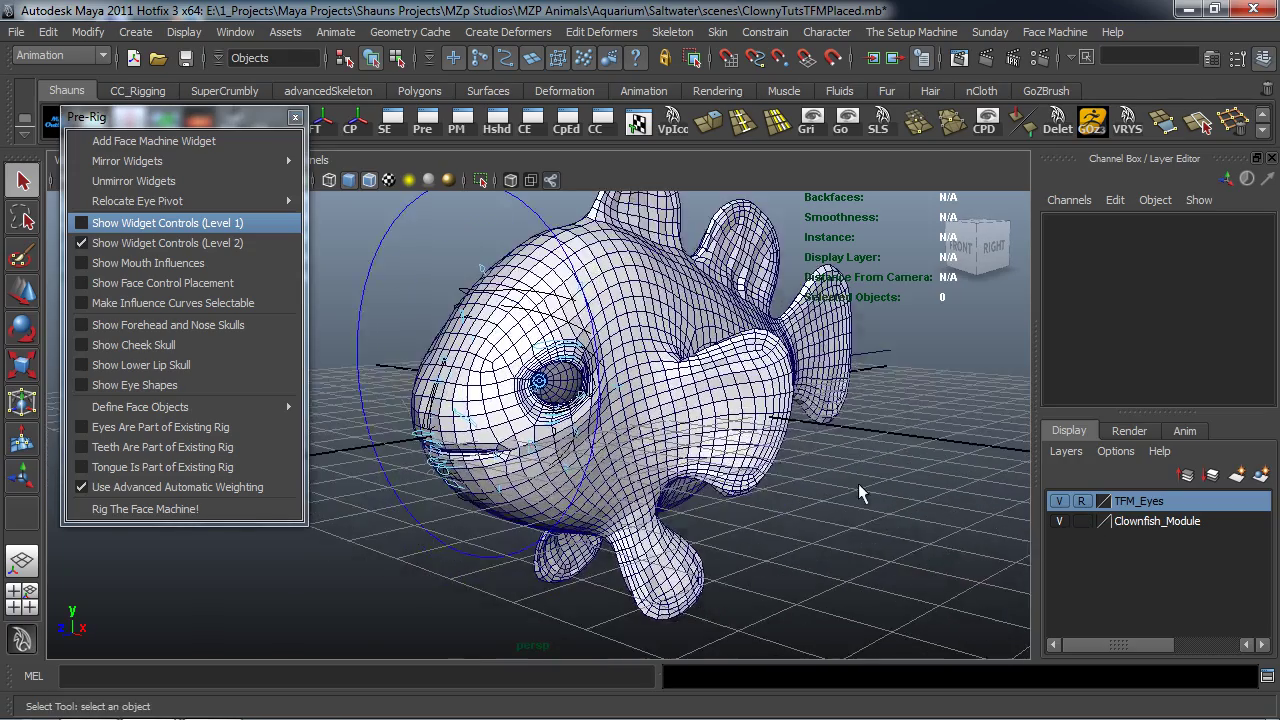
Display the fish with its textures and define the BodyGeo mesh as the face mesh
scroll(840, 496, "up", 3)
left_click_drag(818, 504, 802, 506, "alt")
key("6")
left_click(740, 464)
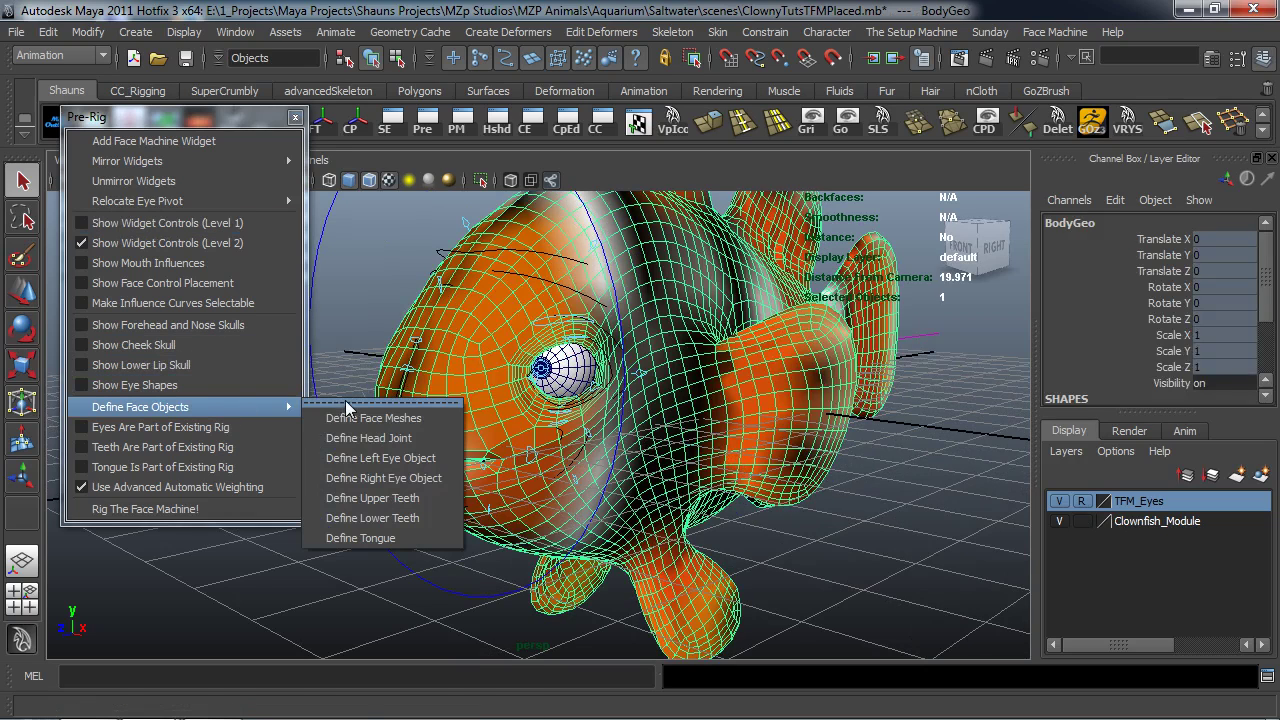
left_click(380, 402)
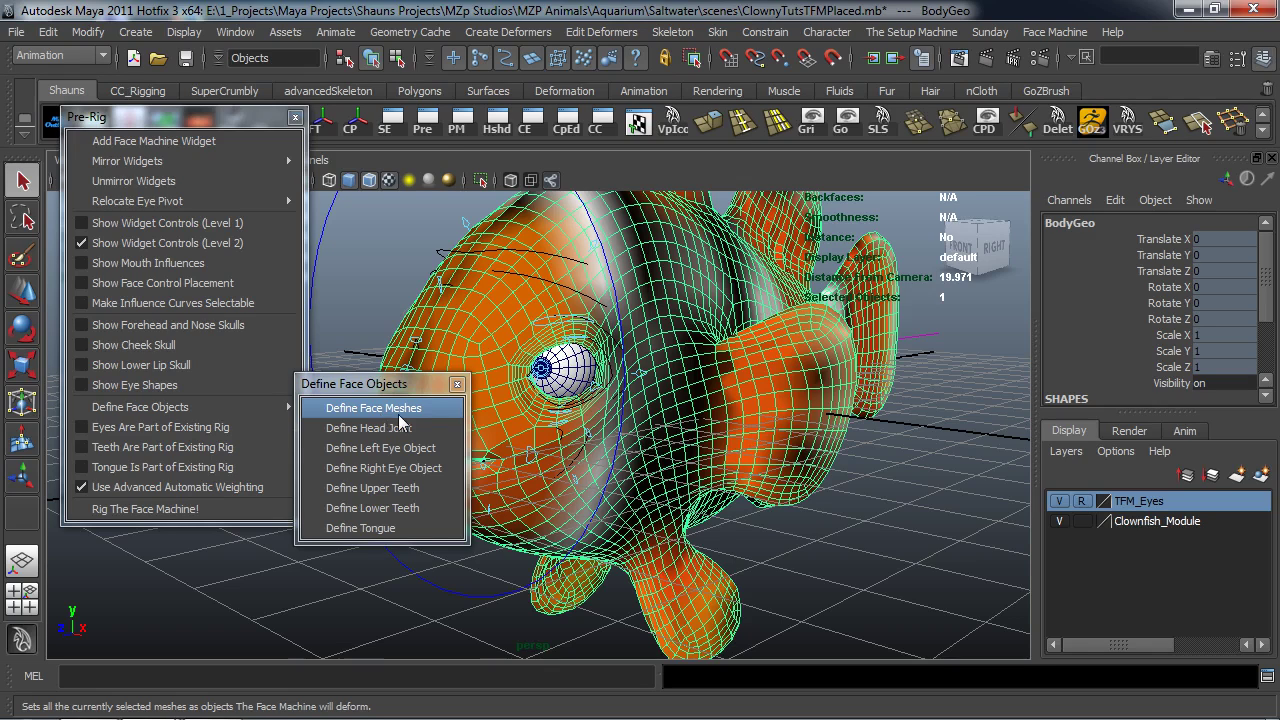
Turn on the display of joints in the perspective view and clear the selection
left_click_drag(204, 128, 166, 206)
left_click(209, 160)
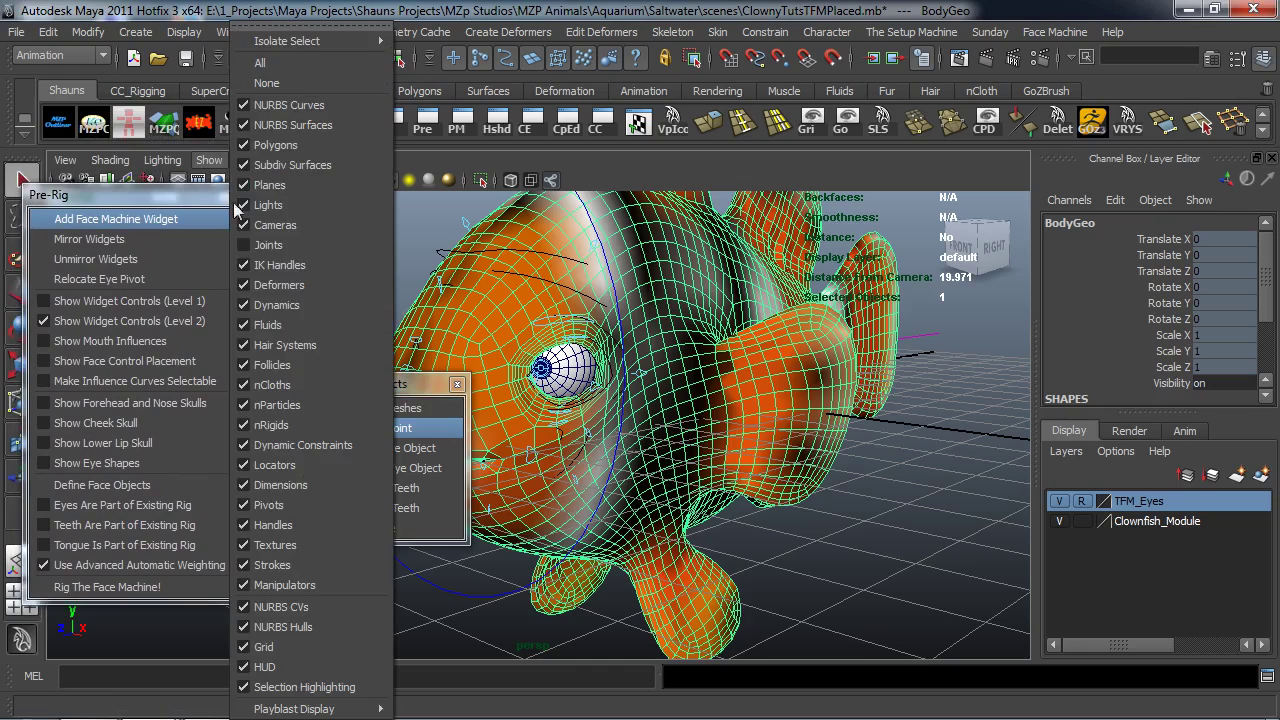
left_click(271, 242)
left_click(820, 541)
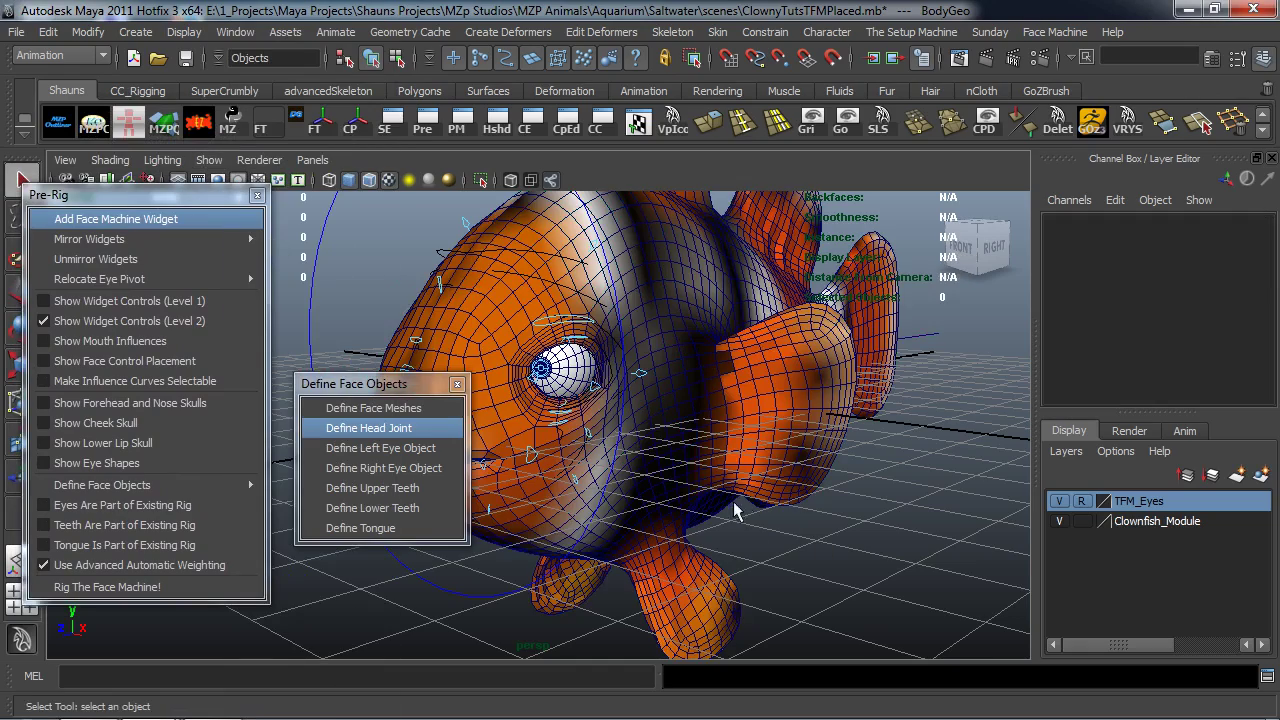
Check the viewport's X-Ray Joints and joint display settings and set the Clownfish_Module layer back to reference
left_click_drag(733, 501, 652, 486, "alt")
left_click(108, 160)
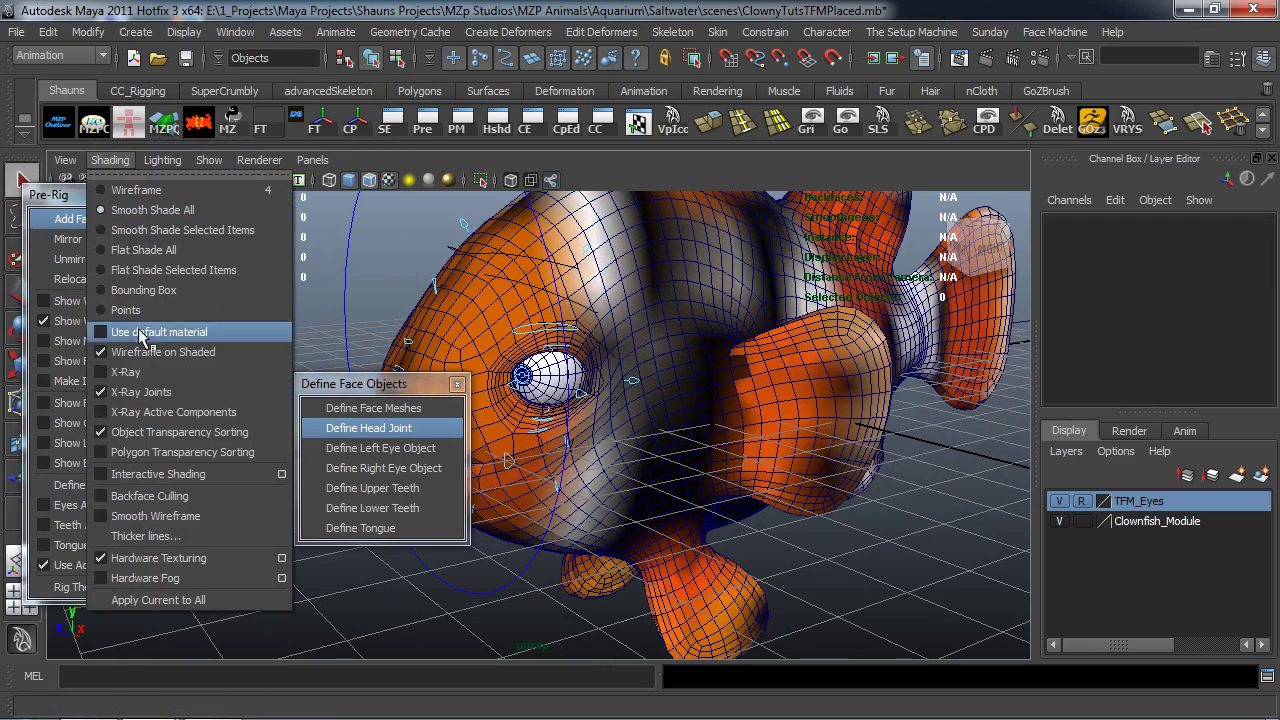
left_click(813, 524)
left_click(209, 160)
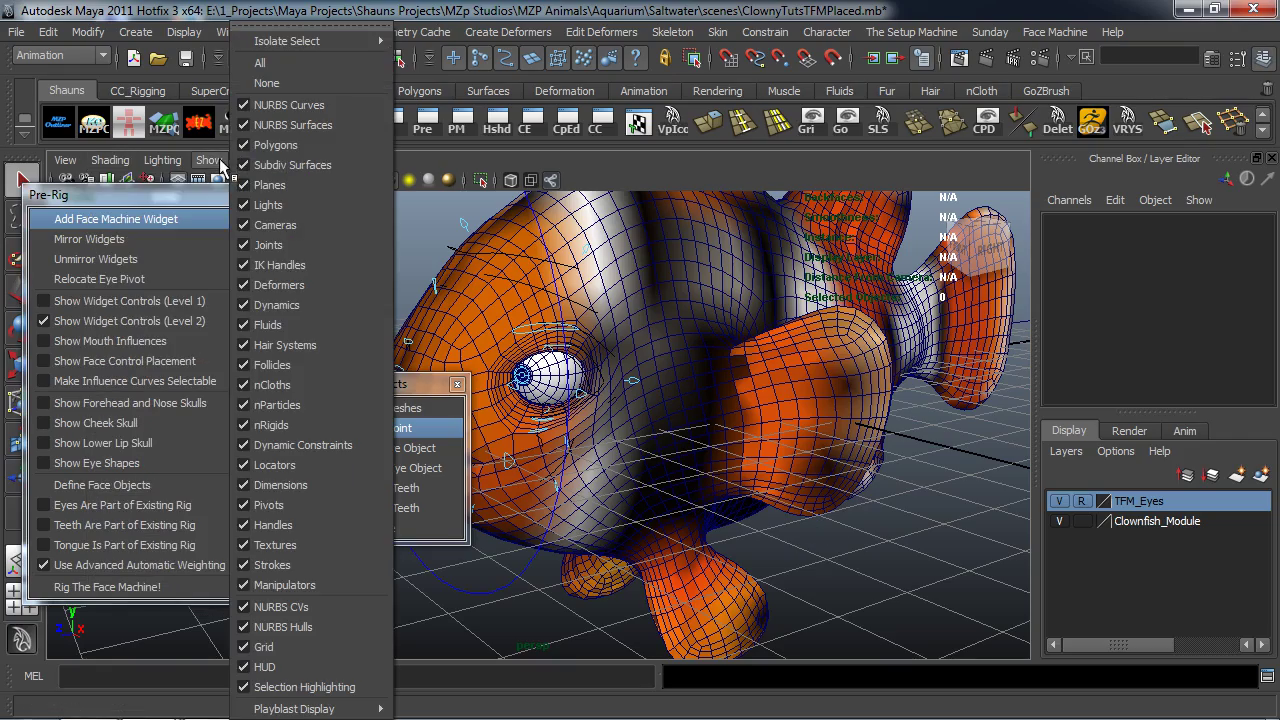
left_click(268, 245)
mouse_move(842, 557)
left_mouse_down("alt")
mouse_move(777, 546)
mouse_move(796, 557)
mouse_move(726, 477)
mouse_move(710, 320)
mouse_move(589, 471)
mouse_move(480, 474)
mouse_move(491, 503)
mouse_move(653, 481)
left_mouse_up("alt")
left_click(1081, 521)
left_click(1081, 521)
Look through the viewport's shading and object display options and the other views for the hidden head joints
left_click(110, 160)
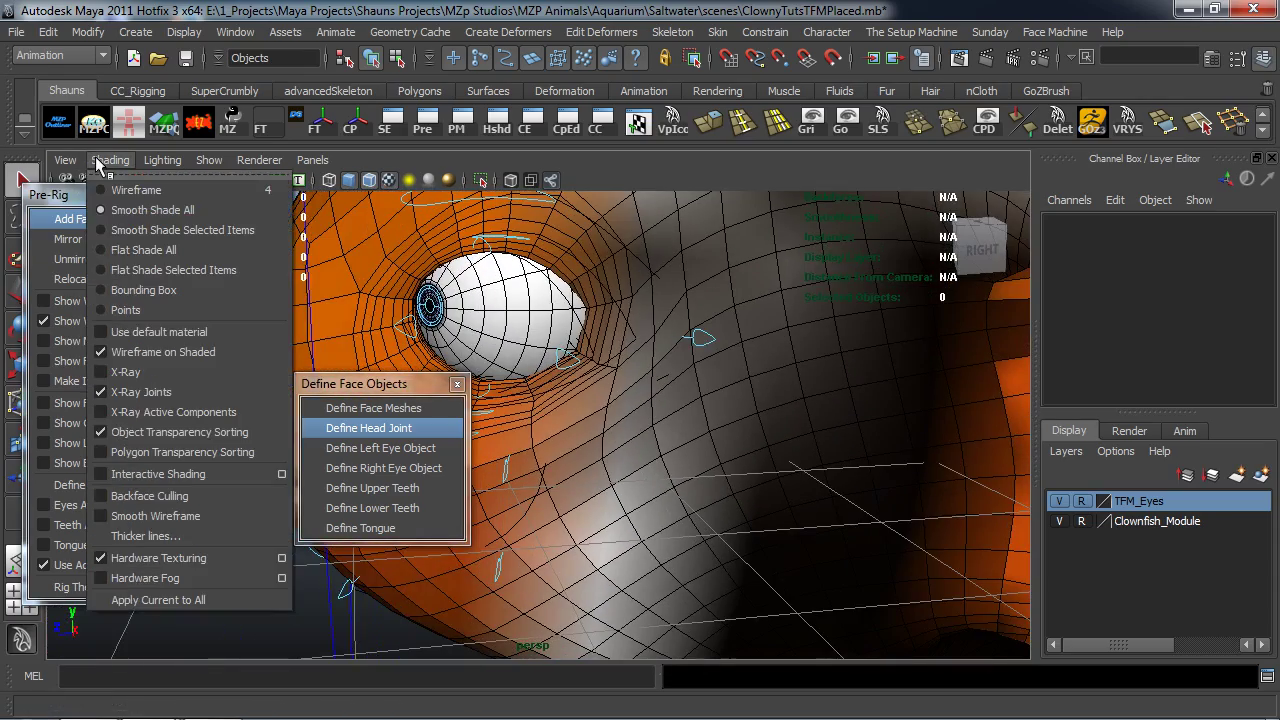
mouse_move(260, 160)
mouse_move(215, 160)
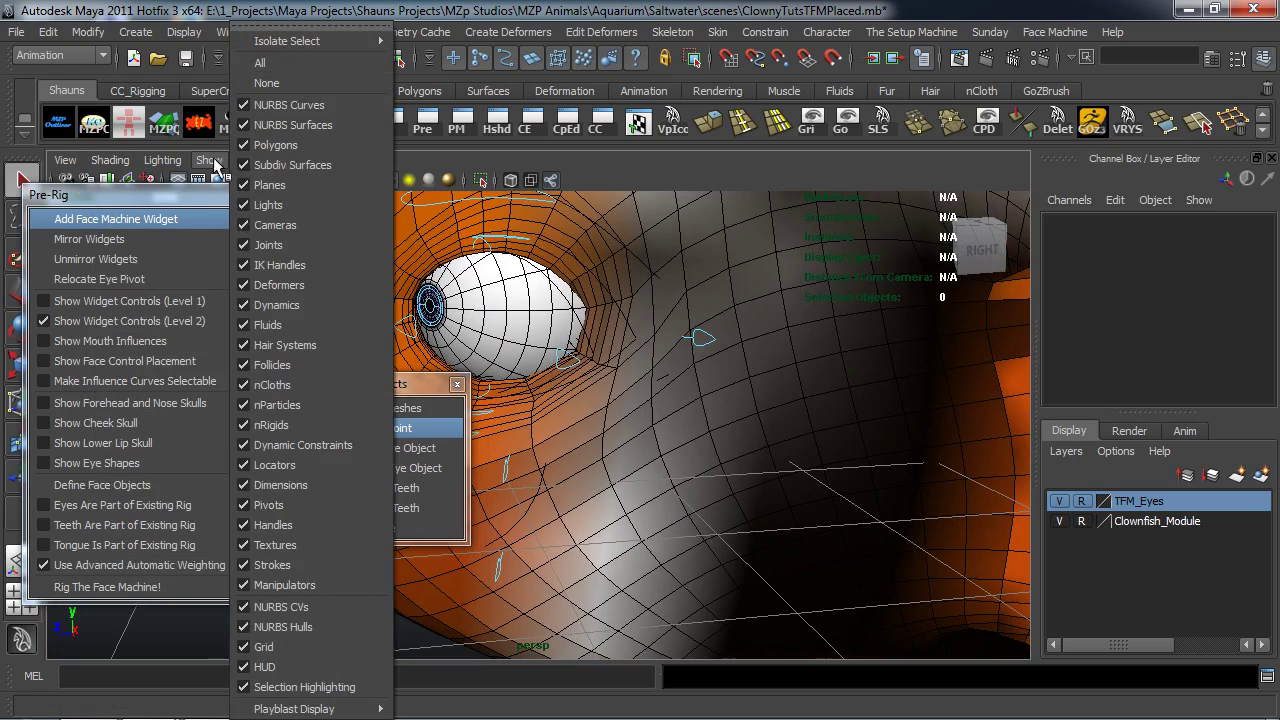
scroll(624, 407, "down", 5)
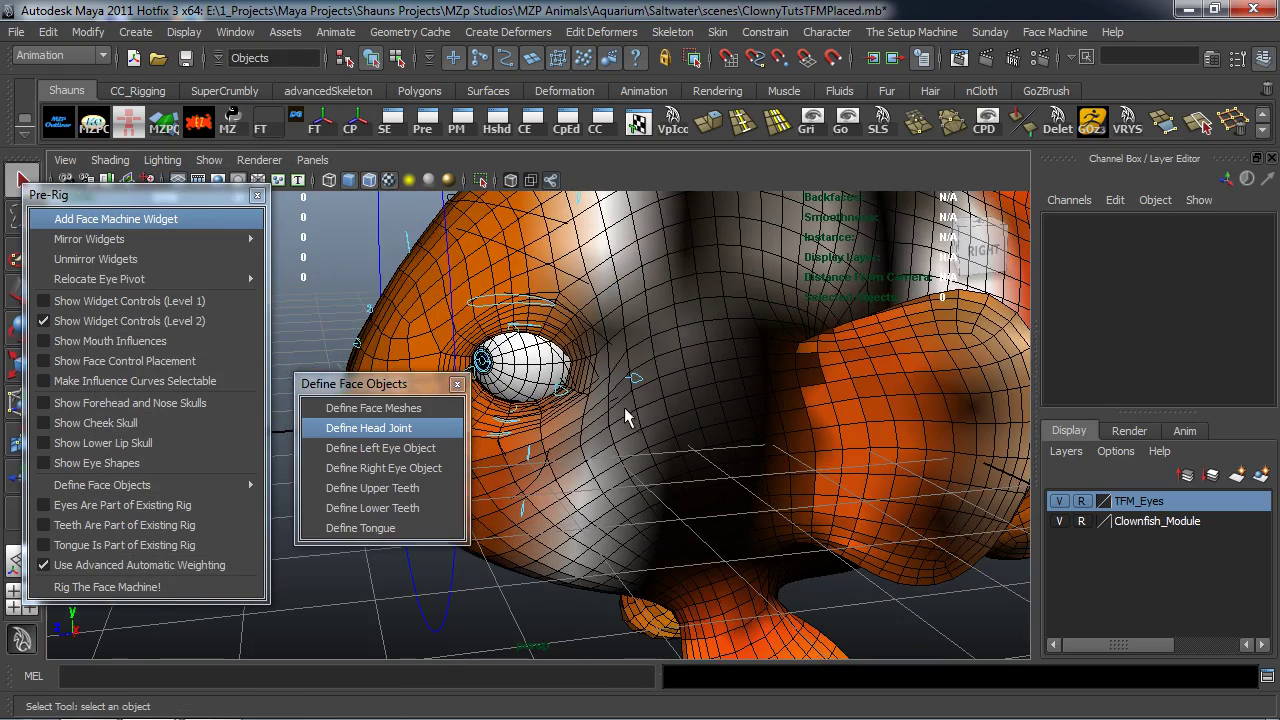
key("space")
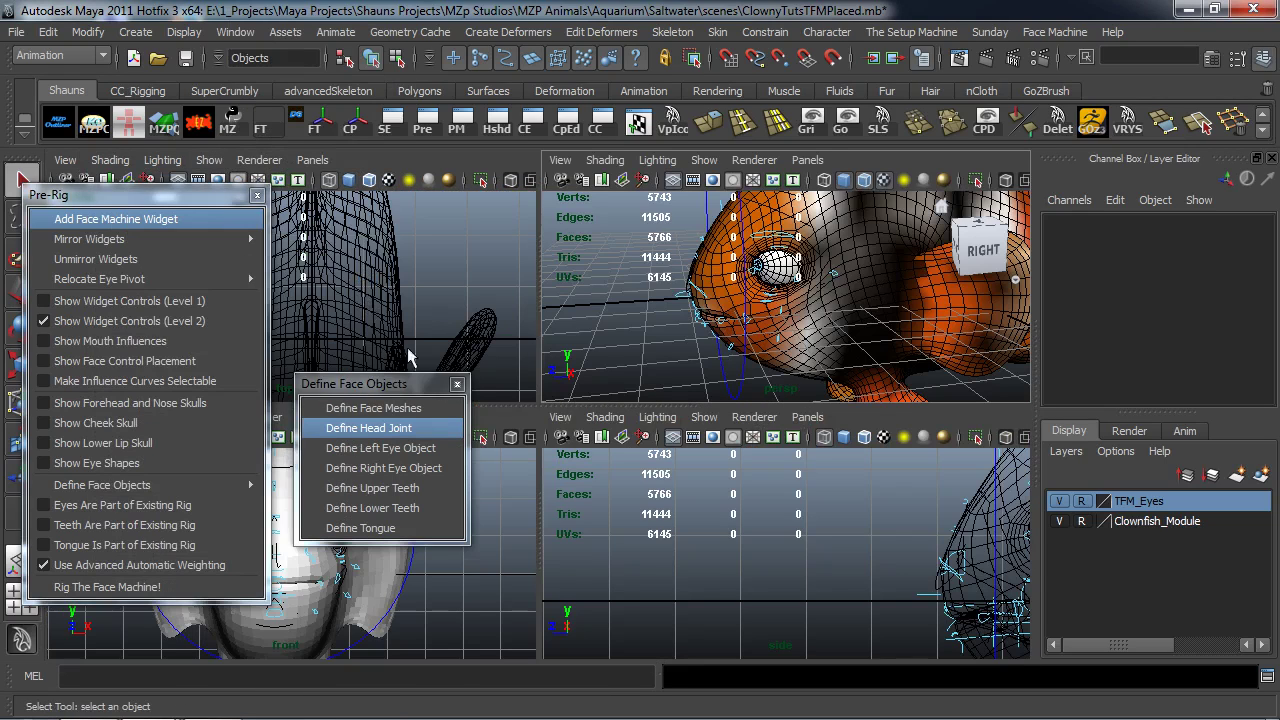
left_click(405, 408)
key("space")
left_click_drag(633, 340, 719, 390, "alt")
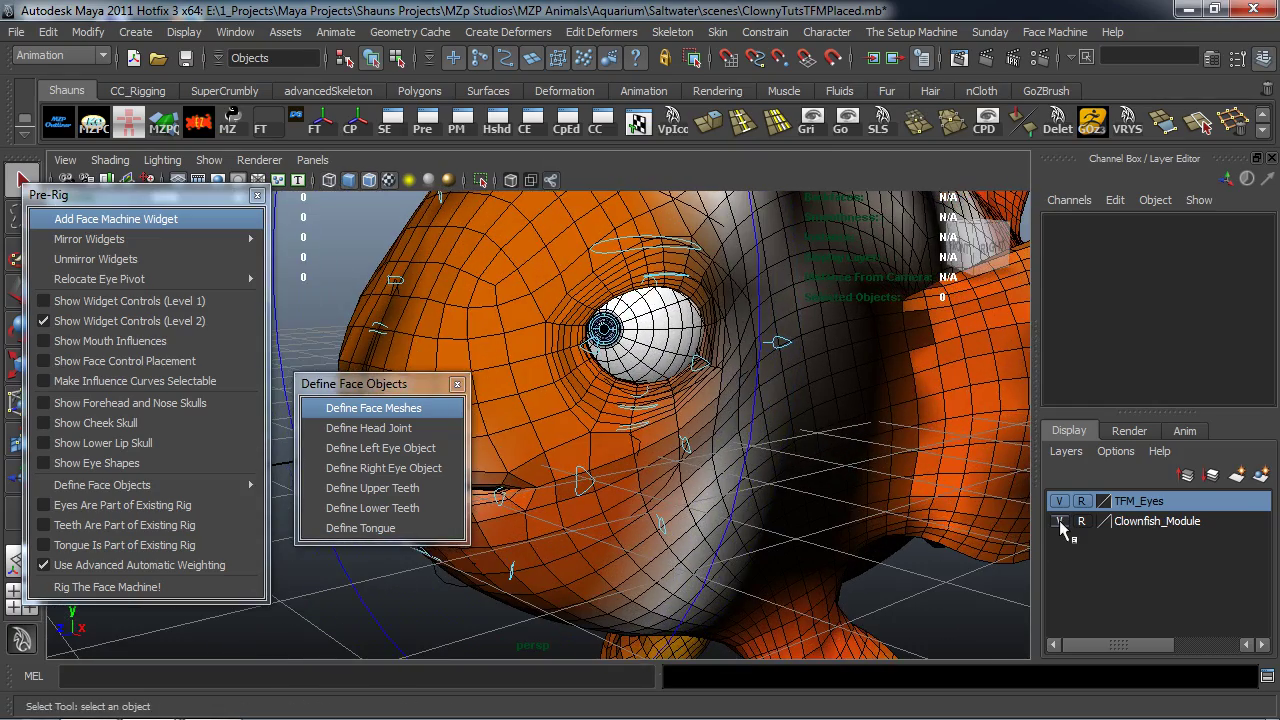
Hide the Clownfish_Module layer and turn on the visibility of the CC_Clownfish_Main_Master control
left_click(1059, 521)
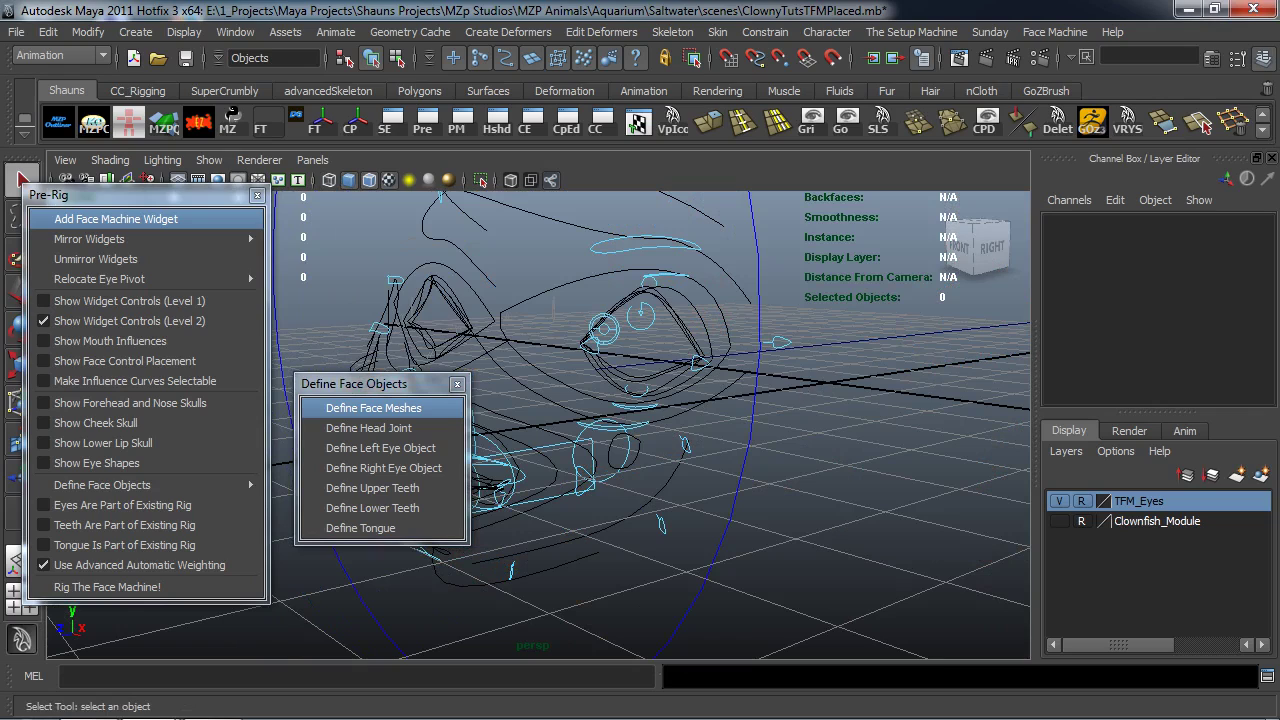
left_click(940, 332)
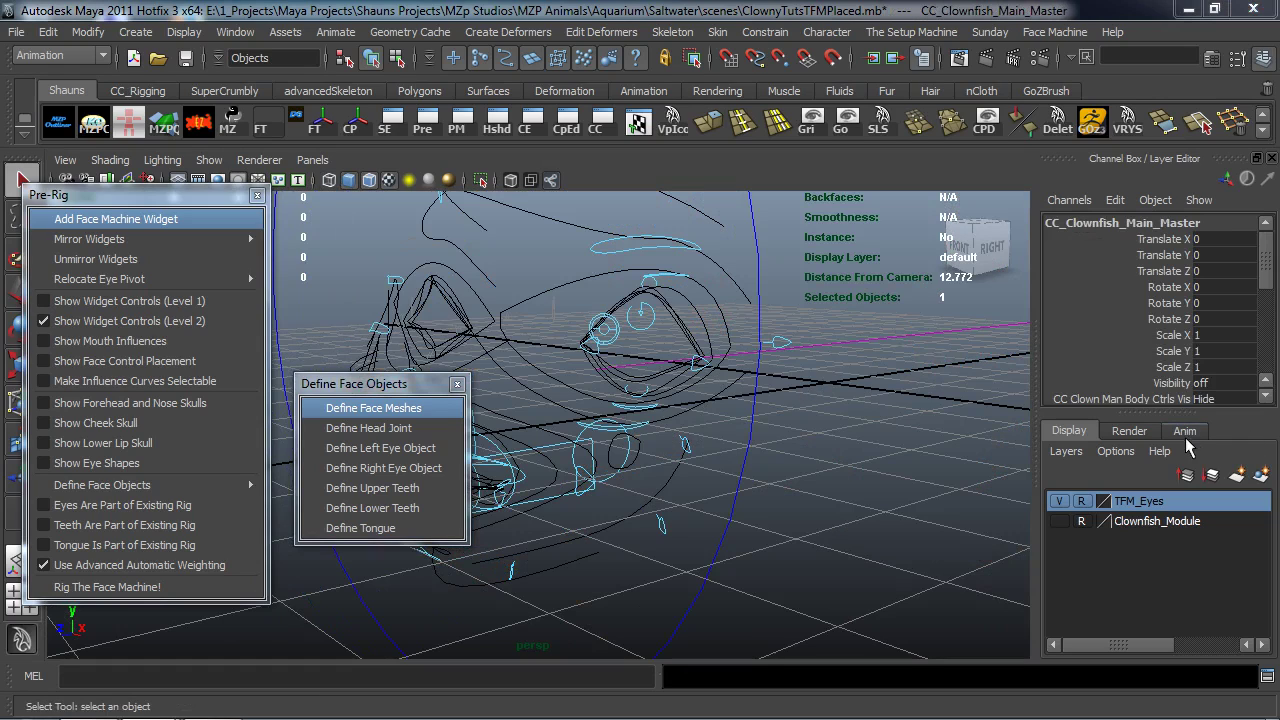
left_click(1212, 385)
type("1")
key("Return")
Select joint8, the joint behind the eyes, define it as the head joint and clear the selection
left_click(871, 491)
left_click_drag(871, 491, 832, 552, "alt")
left_click_drag(760, 445, 688, 420, "alt")
left_click(738, 390)
left_click_drag(607, 442, 437, 444, "alt")
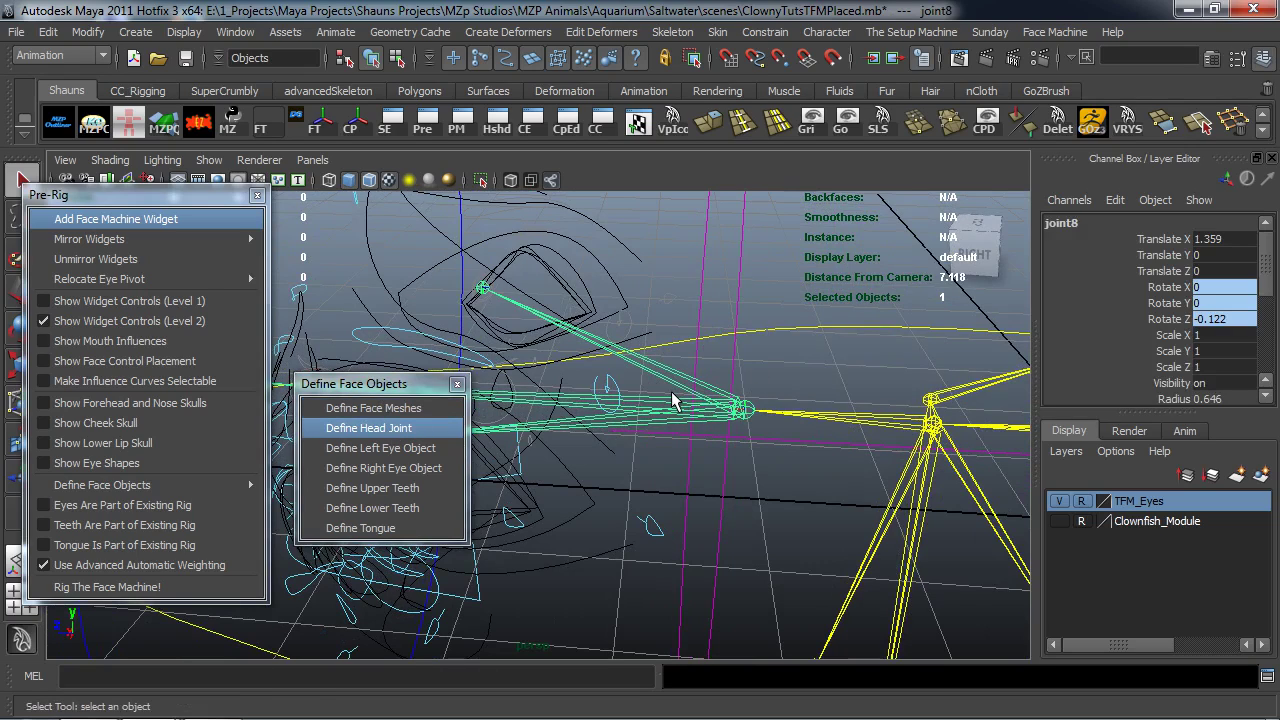
left_click_drag(657, 408, 740, 433, "alt")
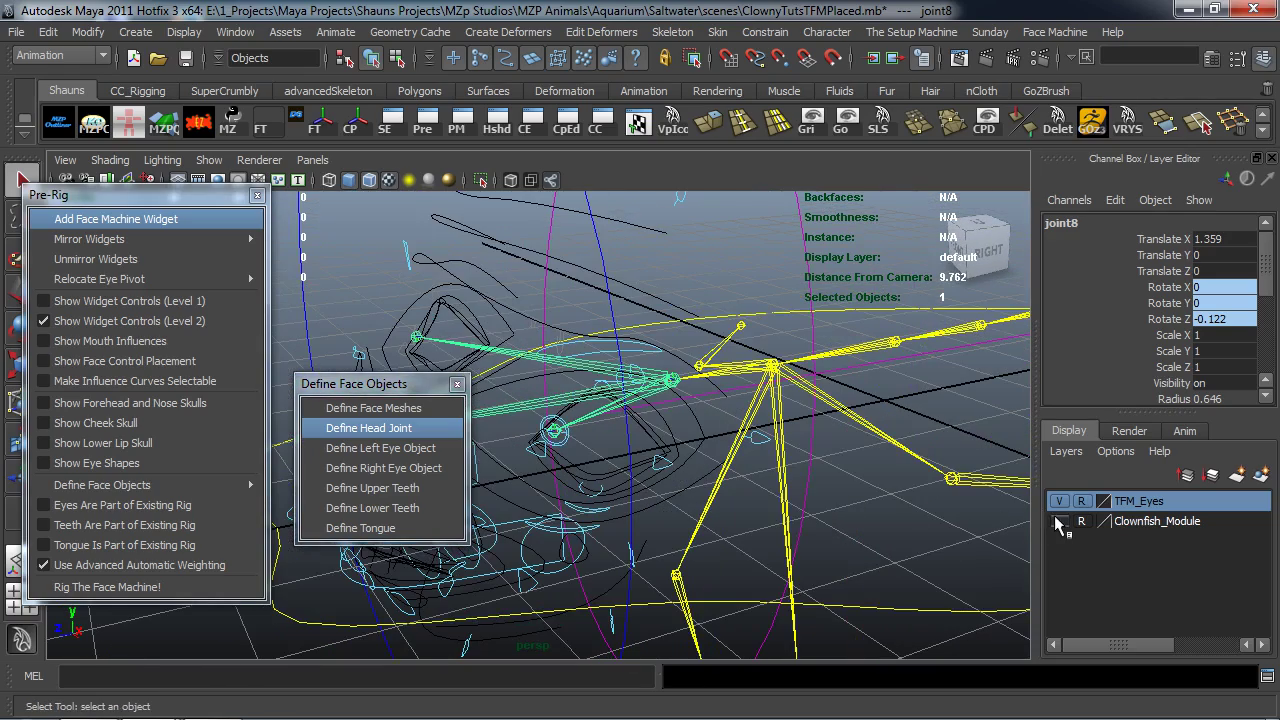
left_click(957, 412)
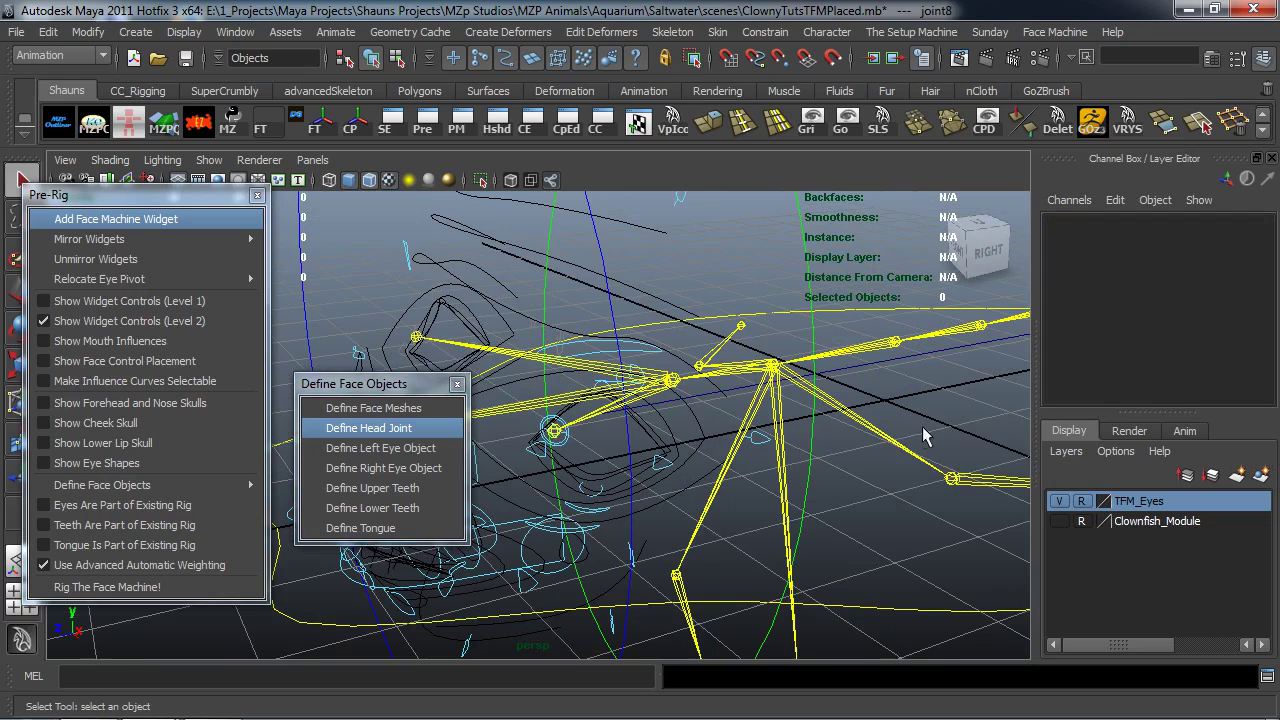
Turn off the visibility of the CC_Clownfish_Main_Master control
left_click_drag(933, 425, 917, 428, "alt")
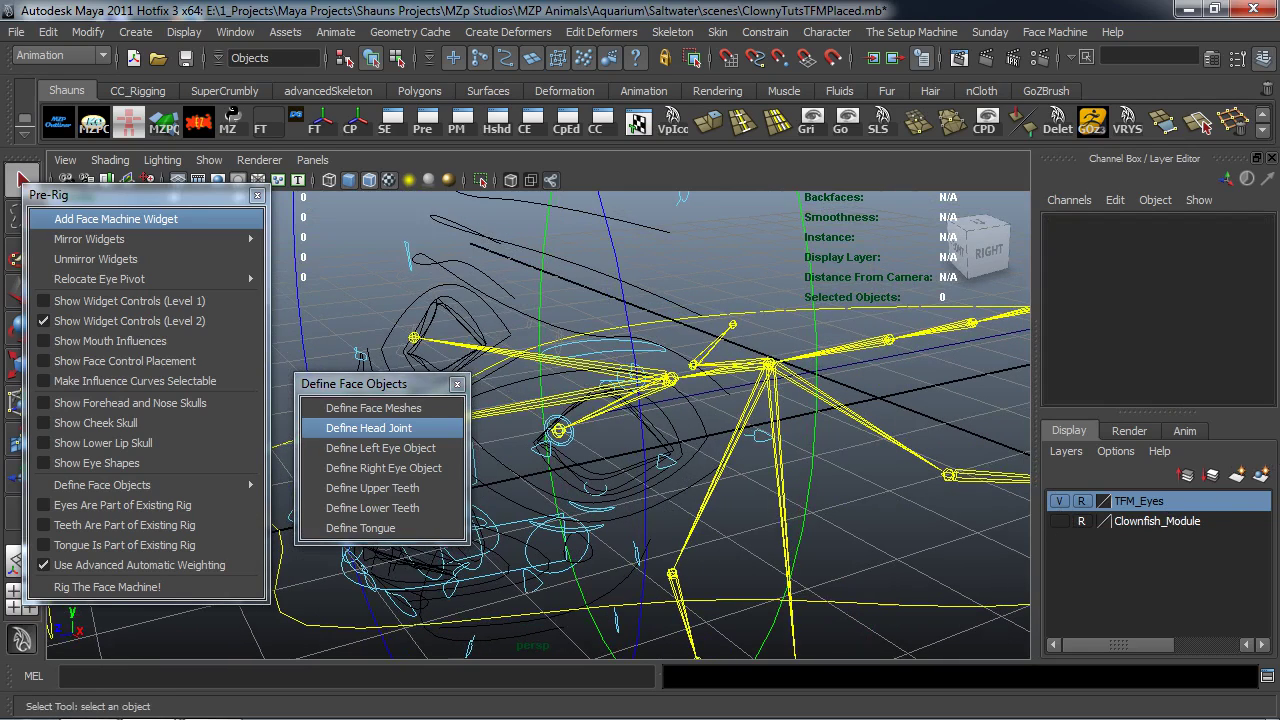
left_click(930, 308)
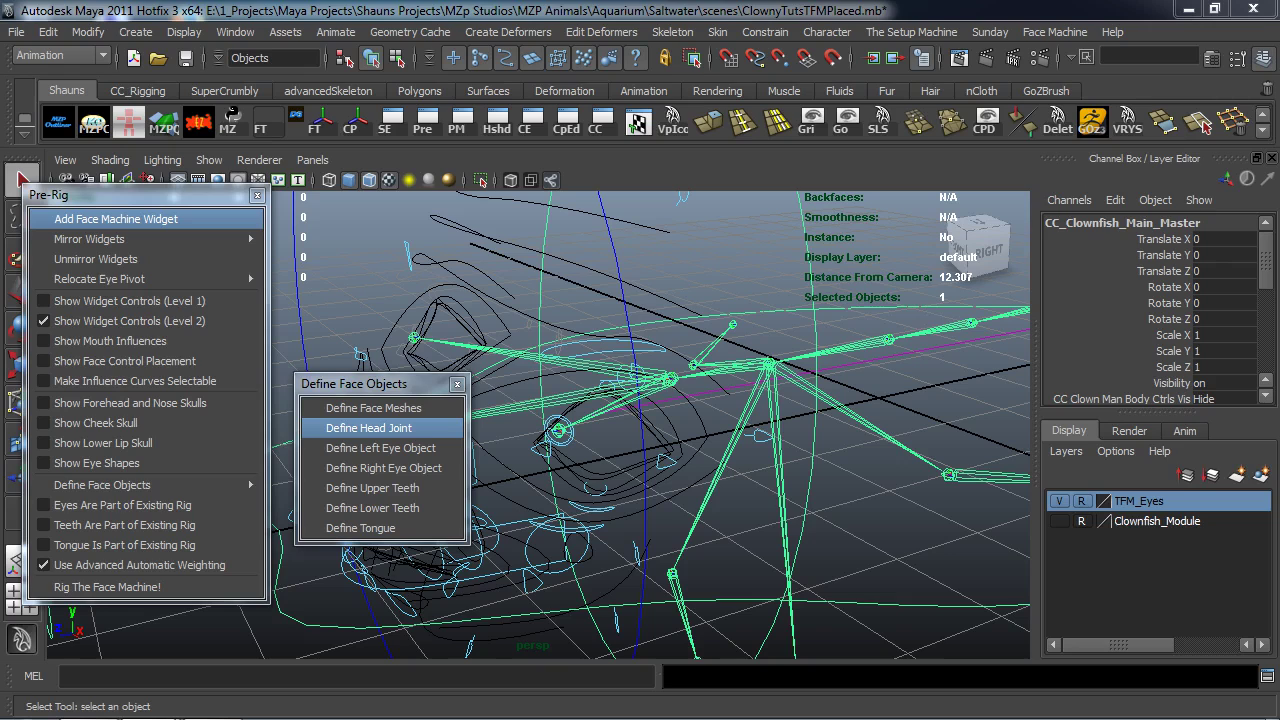
left_click(1216, 384)
type("0")
key("Return")
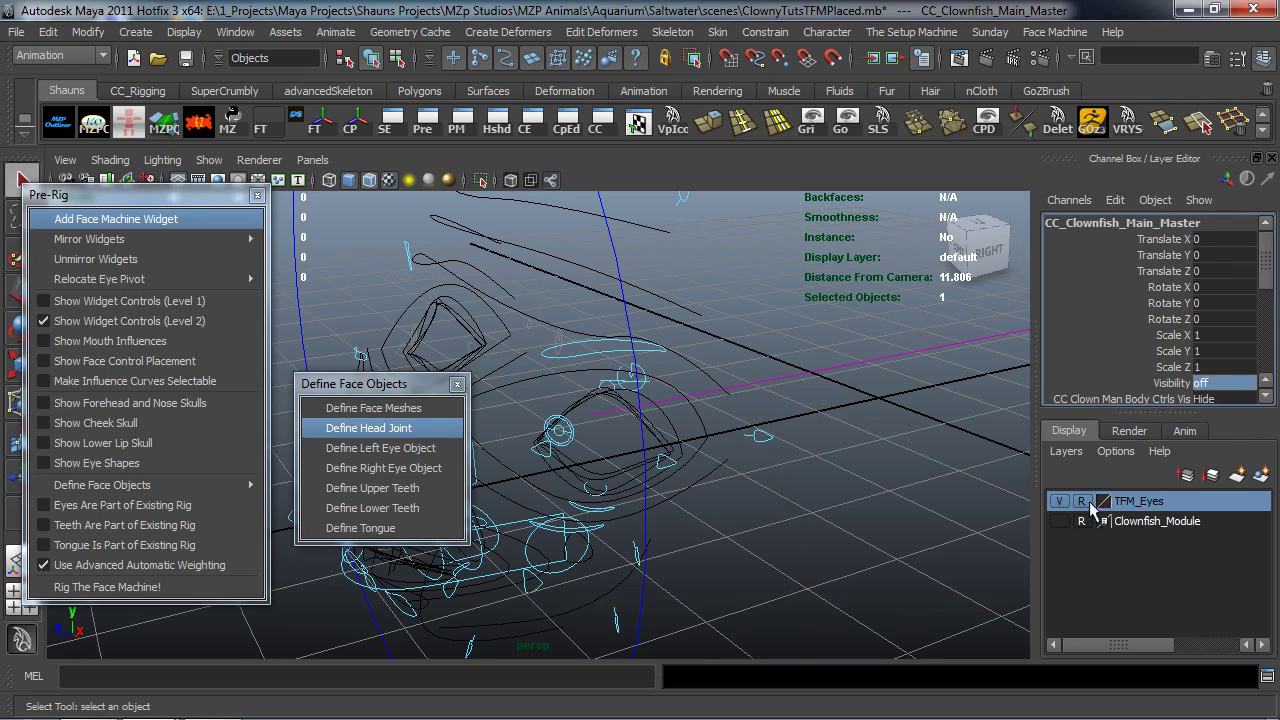
Show the Clownfish_Module layer again and make the TFM_Eyes layer selectable
left_click(1058, 518)
left_click(1082, 501)
mouse_move(775, 502)
left_mouse_down("alt")
mouse_move(806, 491)
mouse_move(927, 518)
mouse_move(759, 489)
left_mouse_up("alt")
left_click(964, 528)
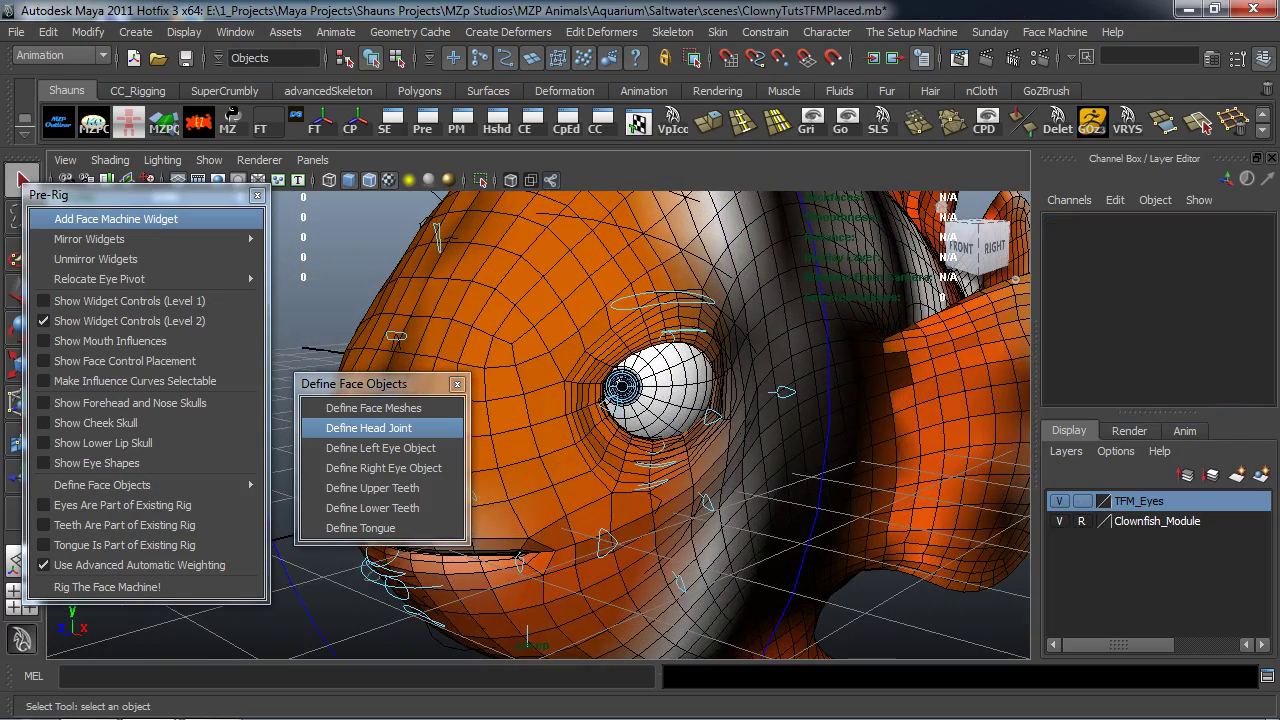
Expand the TFMEyes group in the outliner and define L_Eye1 as the left eye object
left_click(59, 122)
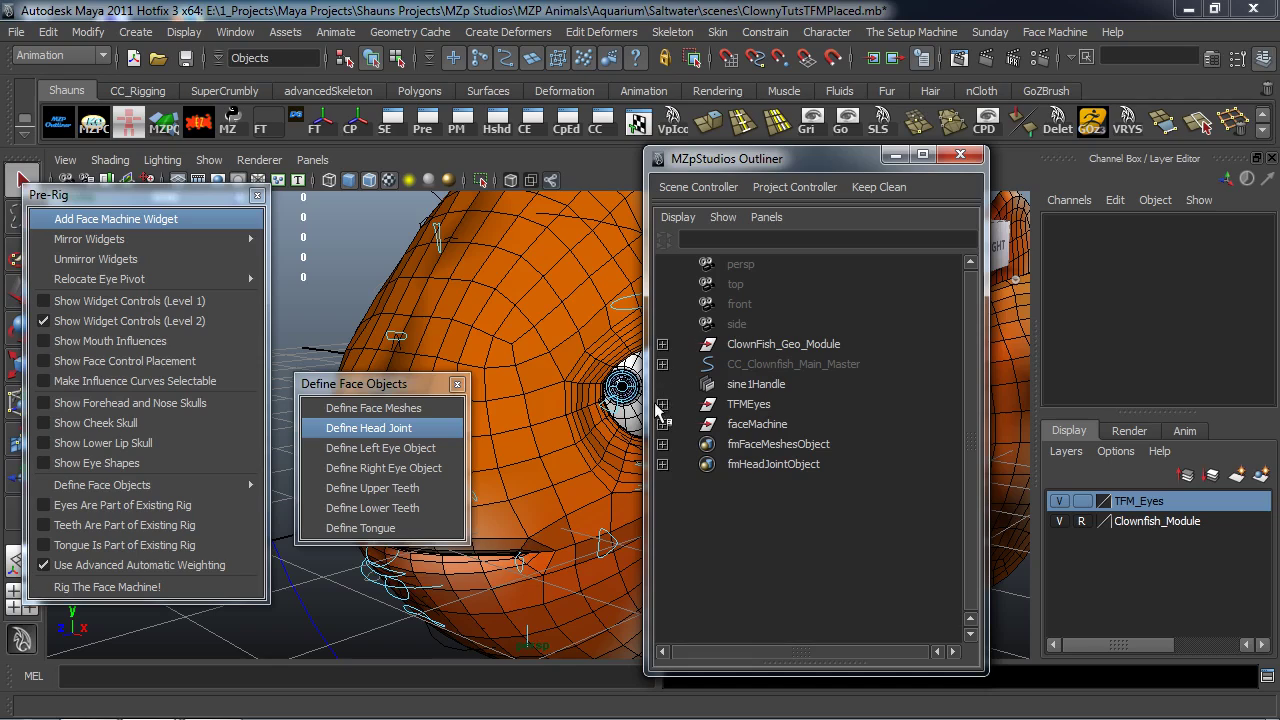
left_click(662, 404)
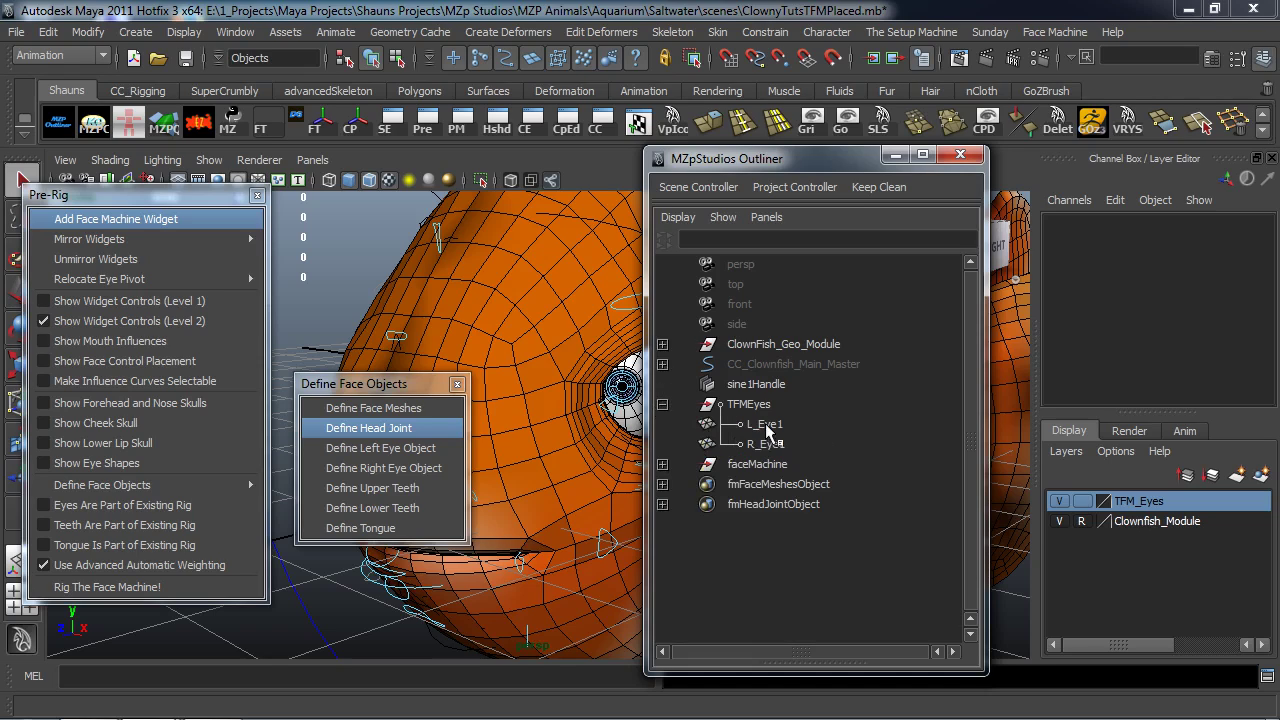
left_click(412, 450)
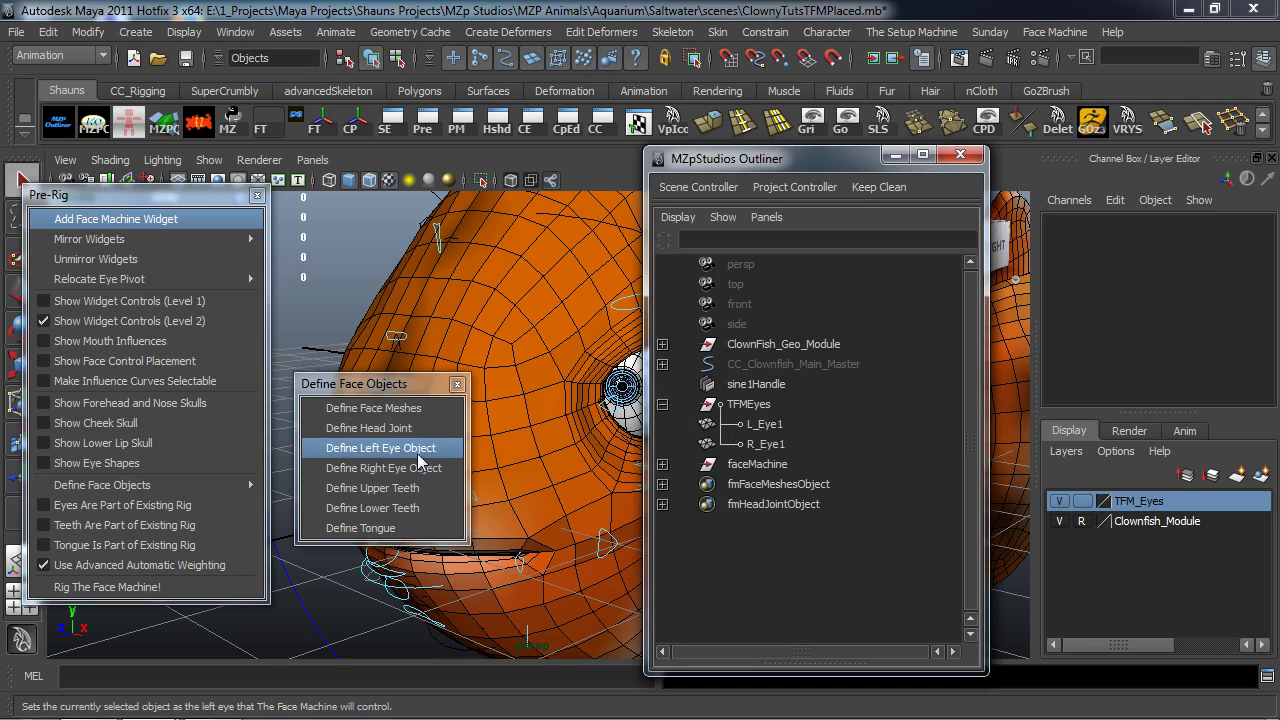
left_click(762, 428)
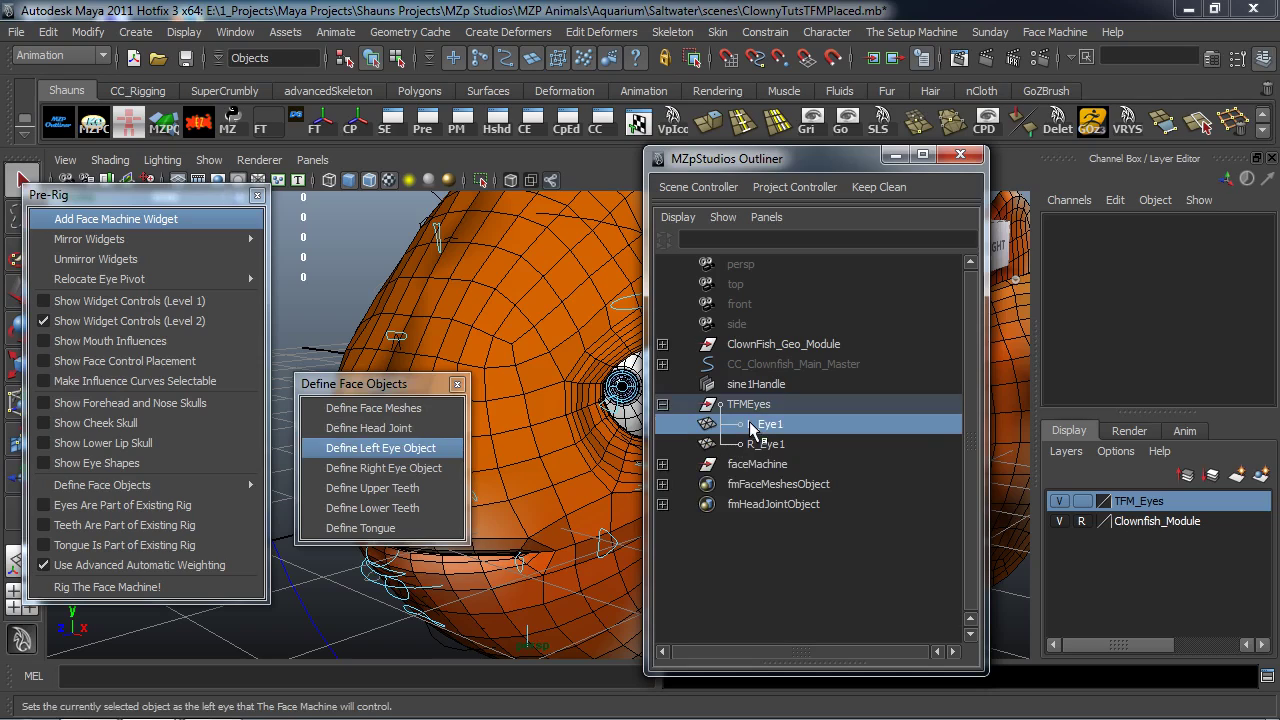
left_click(396, 452)
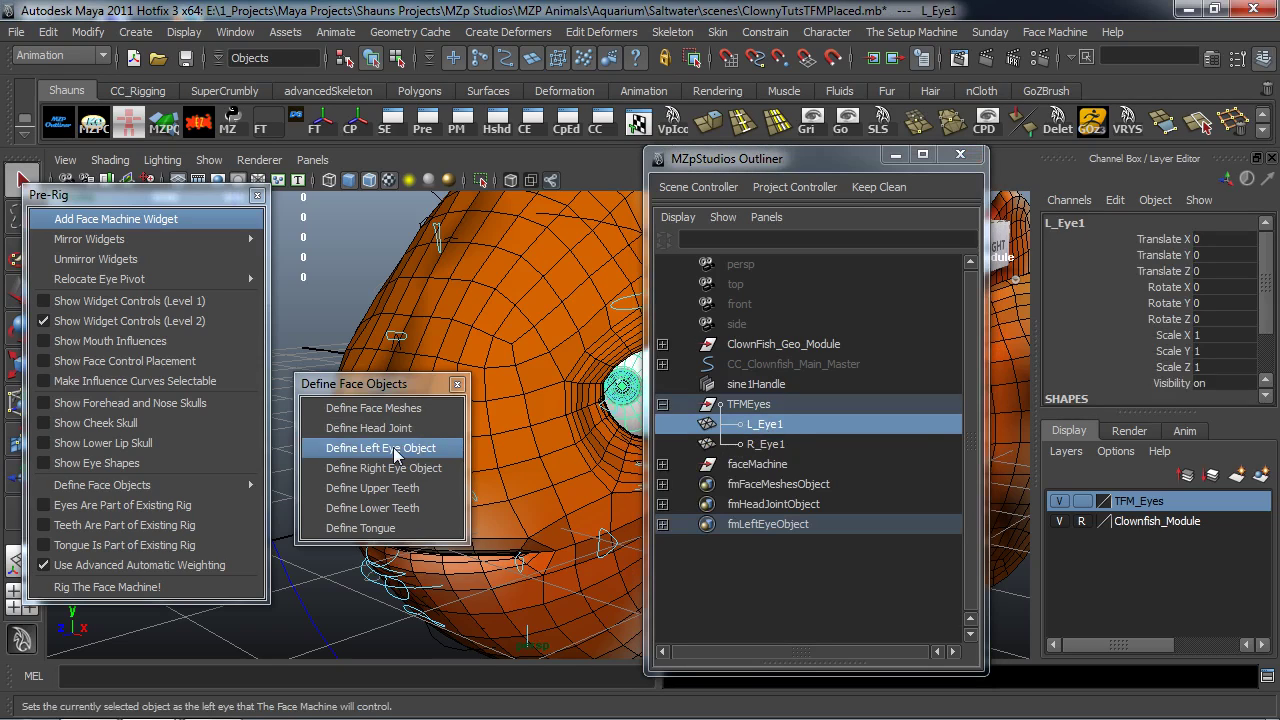
Define R_Eye1 as the right eye object, close the Define Face Objects list and put the outliner away
left_click(750, 446)
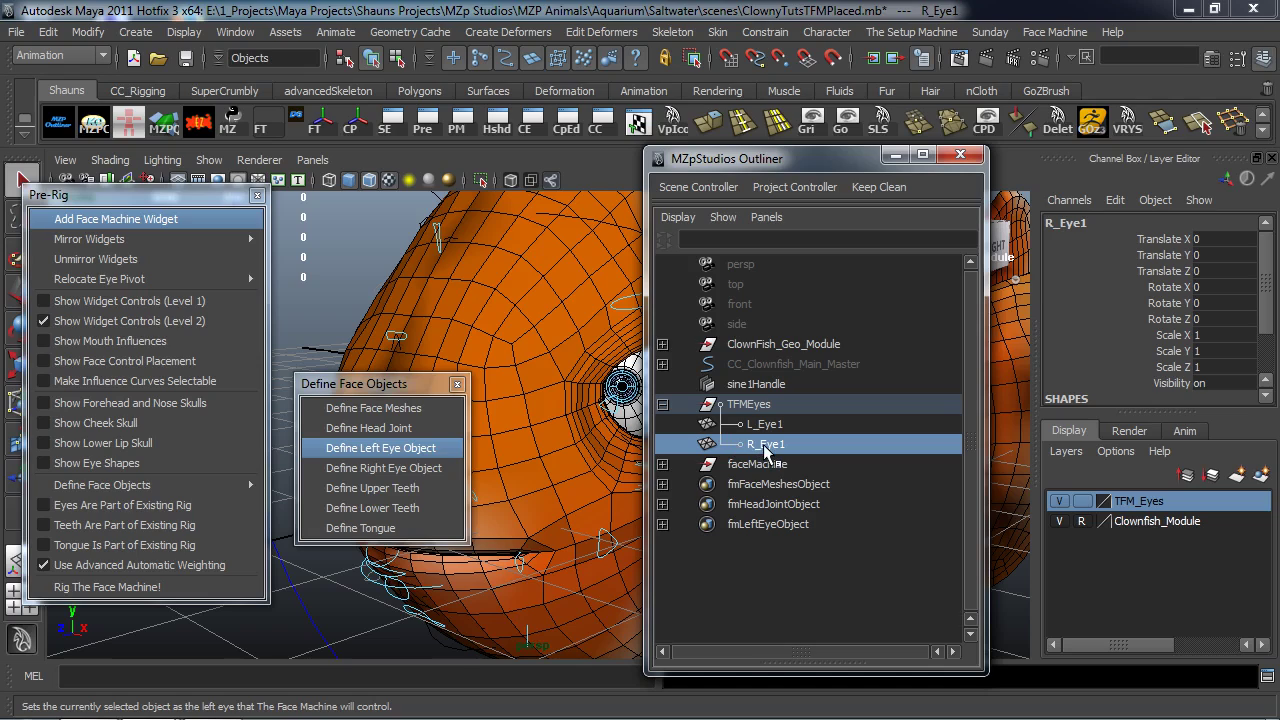
left_click(410, 470)
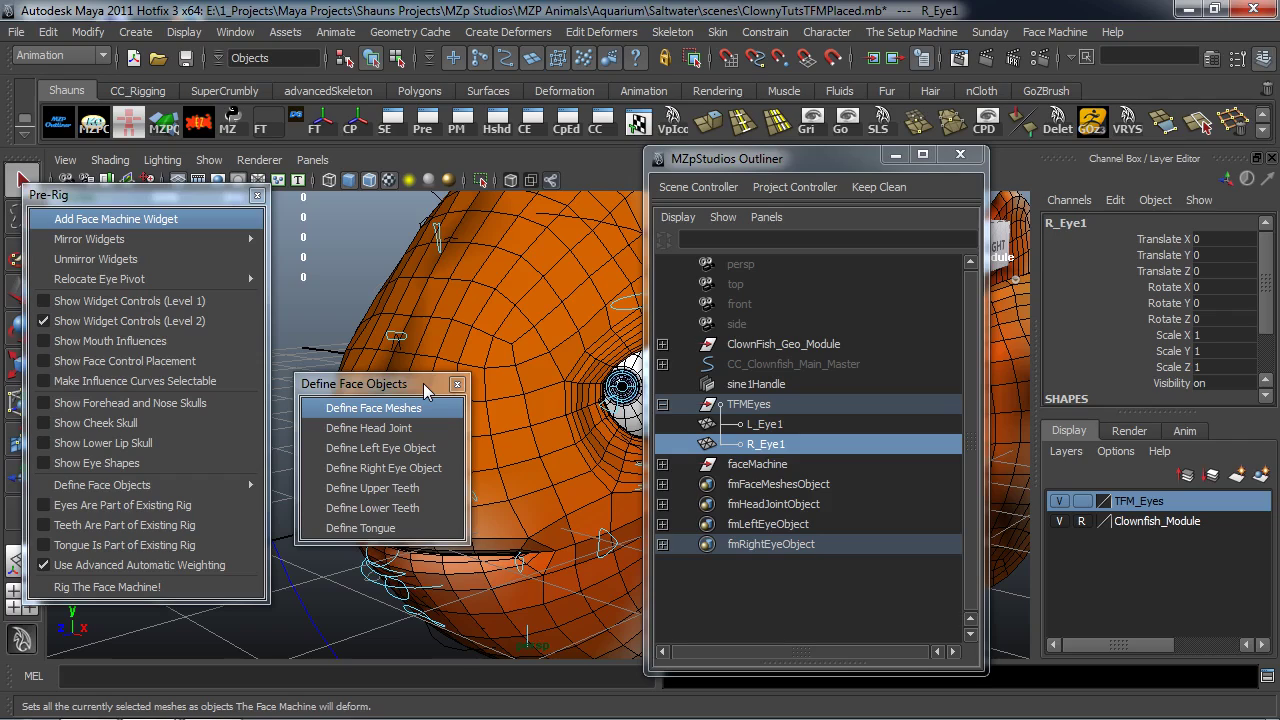
left_click(457, 384)
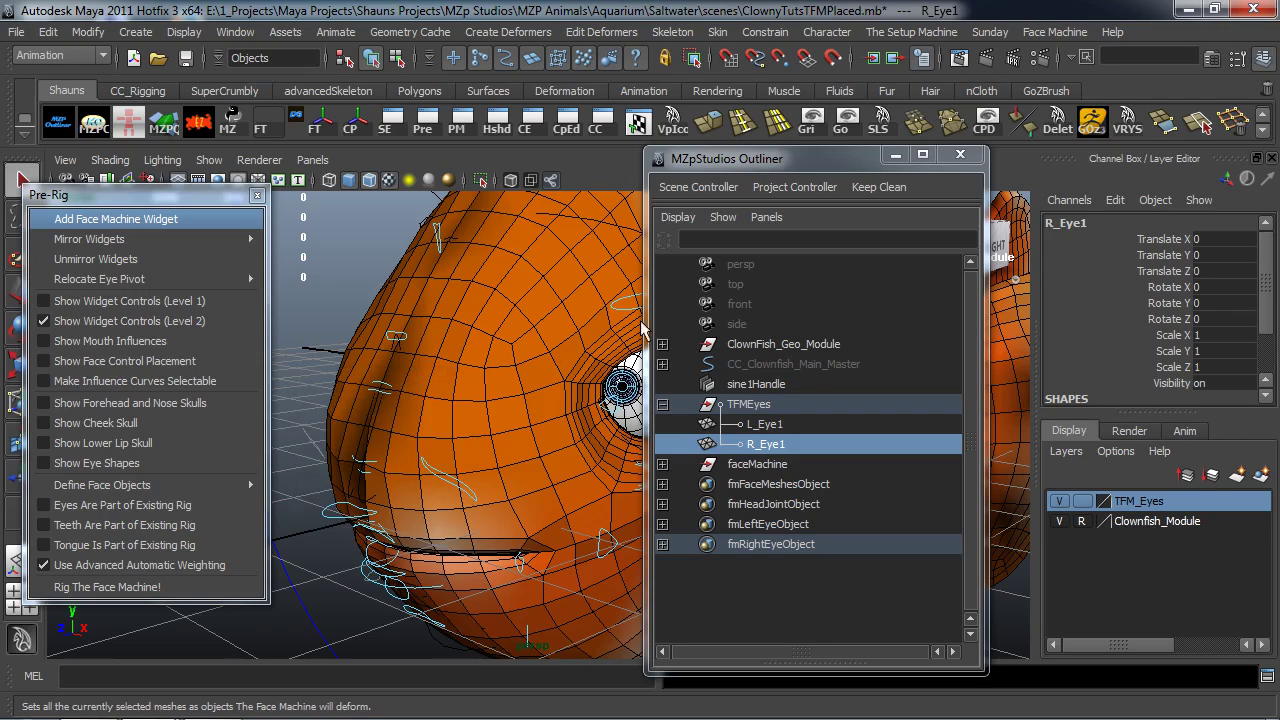
left_click(664, 408)
left_click(664, 408)
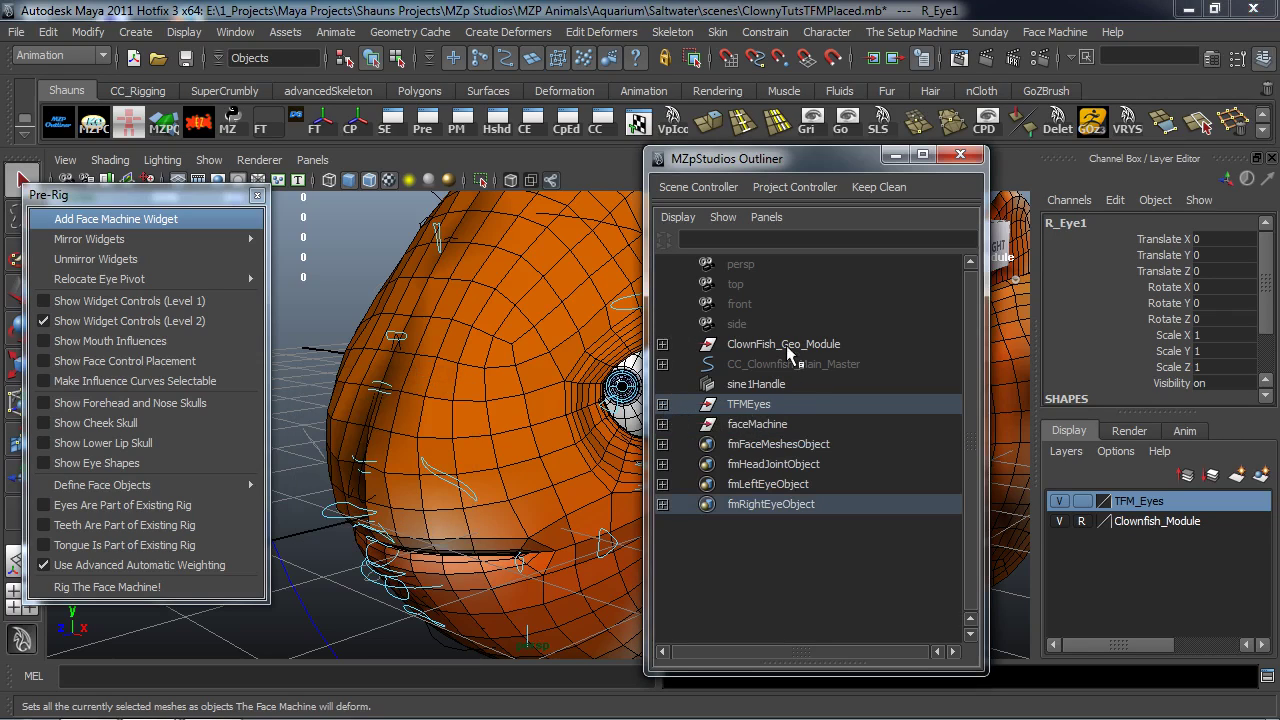
left_click_drag(811, 162, 1279, 300)
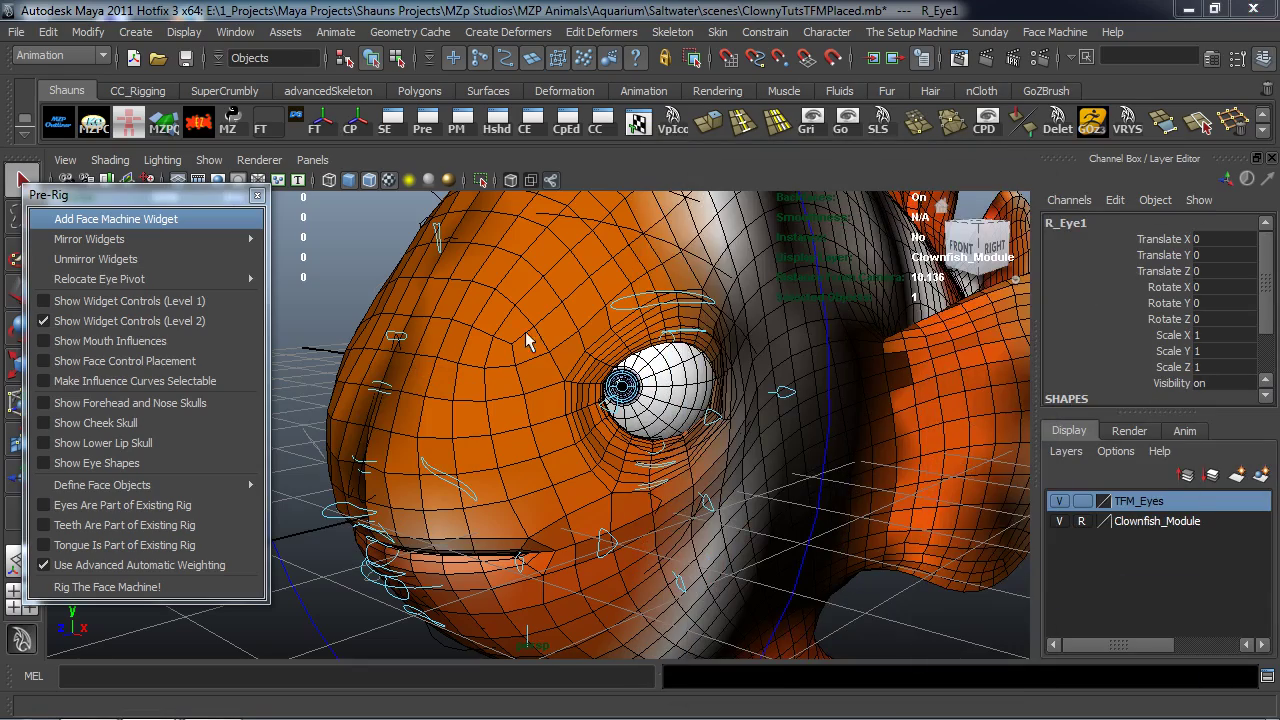
Clear the selection, hide the TFM_Eyes layer and set it to reference display
left_click_drag(131, 195, 130, 159)
left_click_drag(480, 341, 594, 386, "alt")
scroll(575, 335, "down", 5)
left_click(826, 441)
left_click_drag(777, 432, 754, 431, "alt")
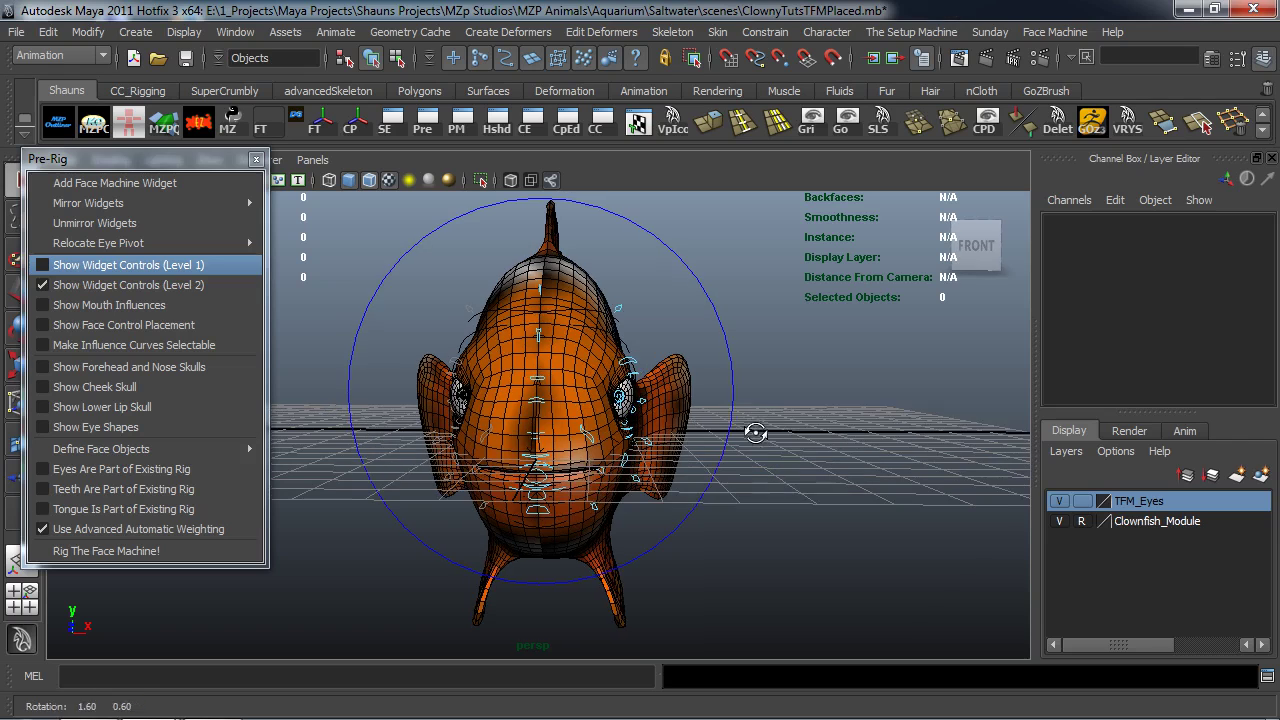
left_click(1060, 501)
left_click(1083, 501)
left_click_drag(815, 480, 800, 468, "alt")
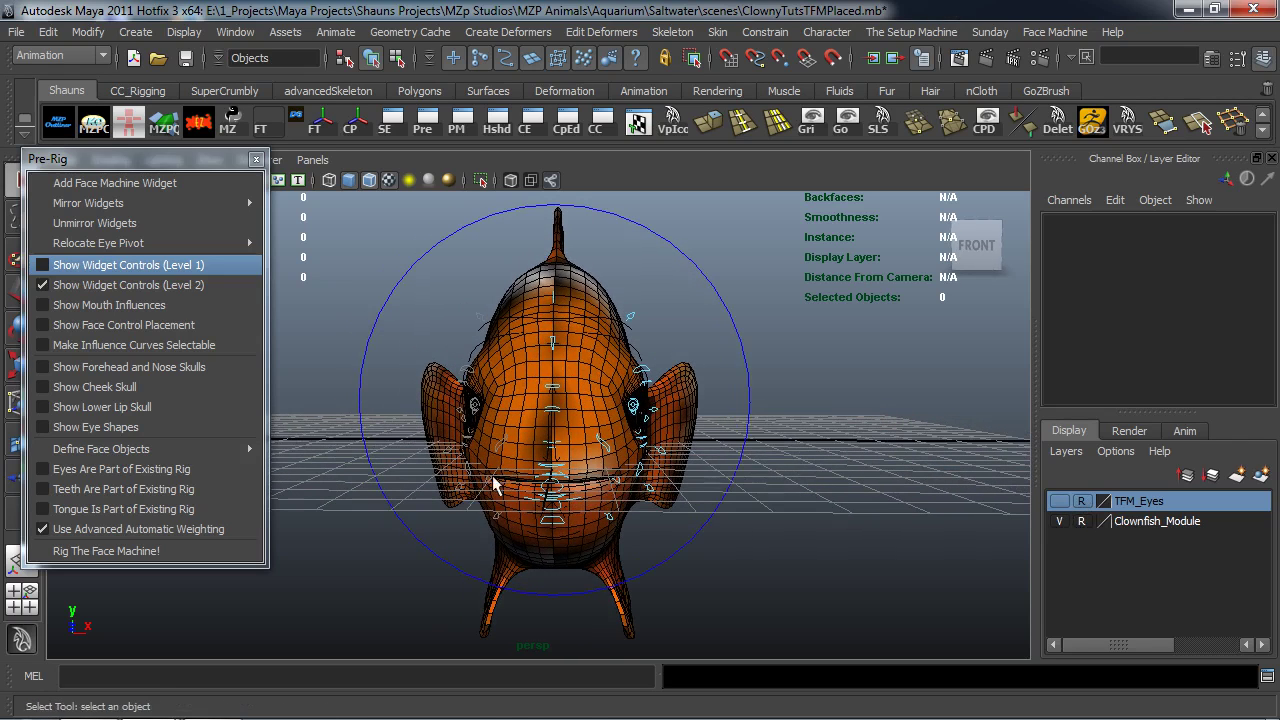
Switch to the front view, run Rig The Face Machine on the defined face and confirm the rigging
key("space")
key("space")
middle_click_drag(469, 492, 470, 486, "alt")
left_click(371, 180)
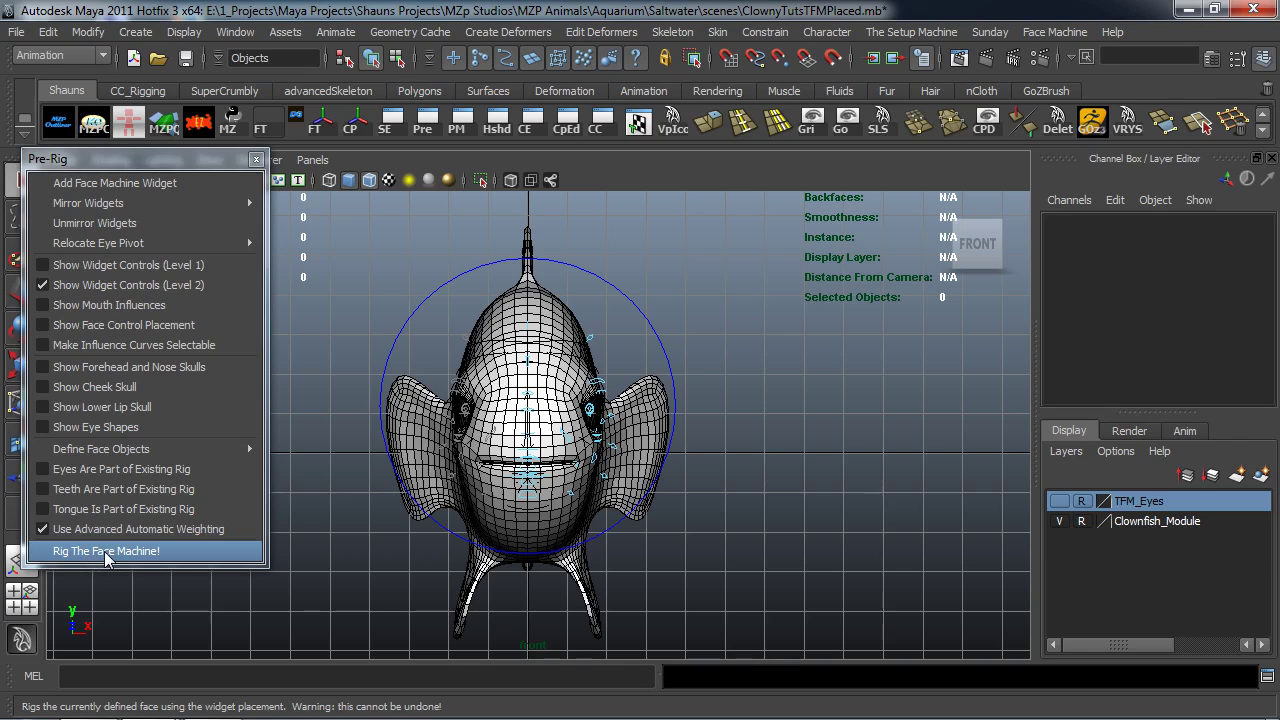
left_click(107, 553)
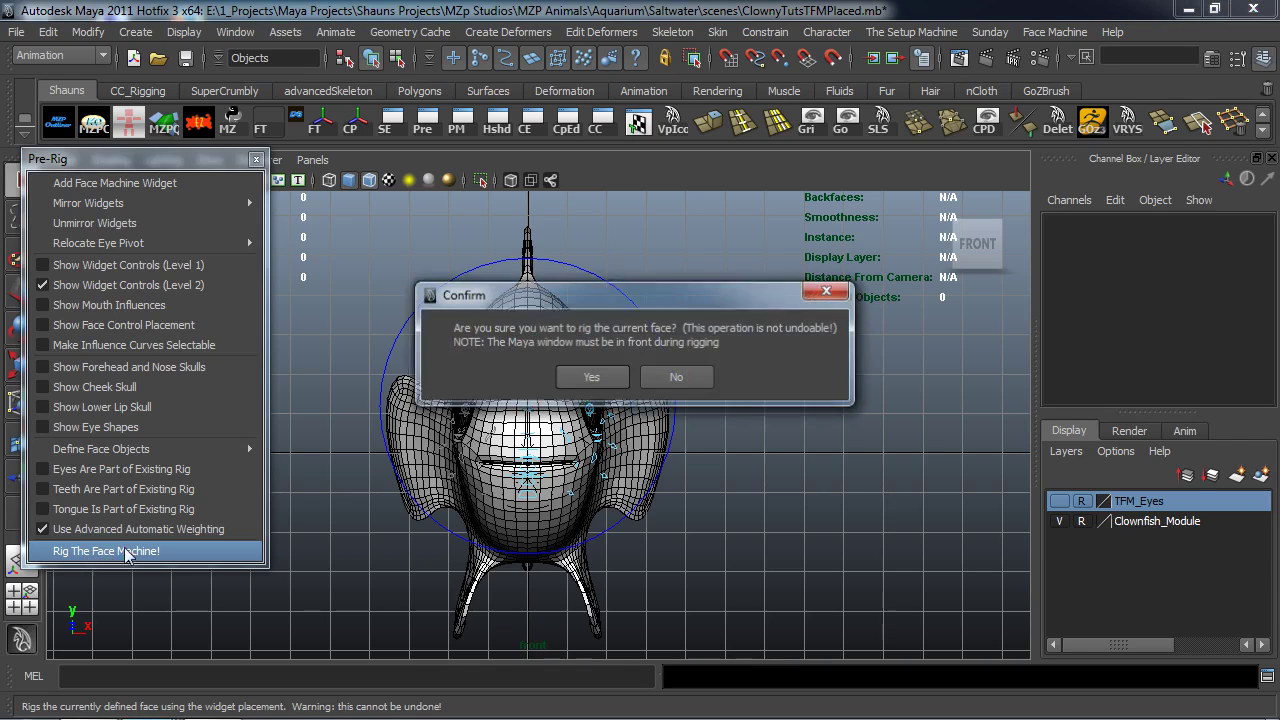
left_click(580, 378)
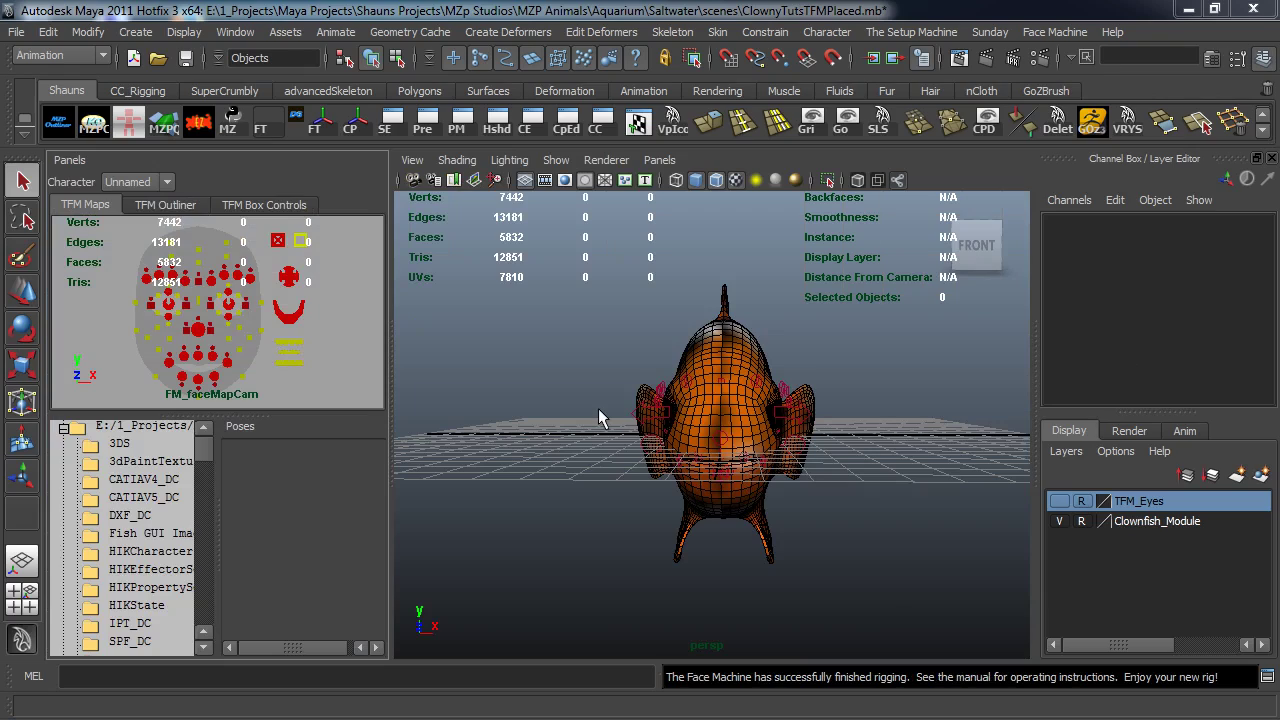
Return to a single full-size perspective view showing the fish's rigged face at an angle
left_click_drag(593, 430, 456, 440, "alt")
scroll(571, 447, "up", 6)
left_click_drag(583, 438, 824, 490, "alt")
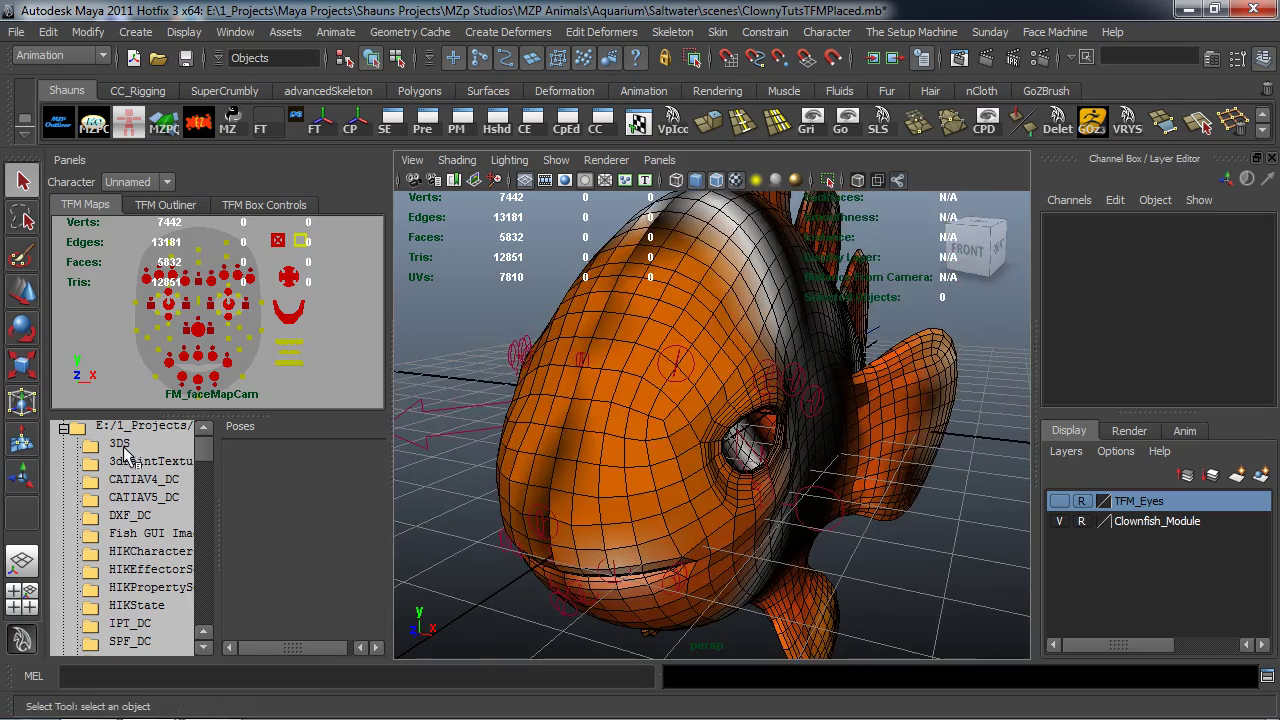
left_click(30, 593)
key("space")
left_click_drag(548, 389, 460, 385, "alt")
scroll(460, 385, "down", 4)
middle_click_drag(445, 371, 486, 326, "alt")
left_click_drag(480, 365, 523, 368, "alt")
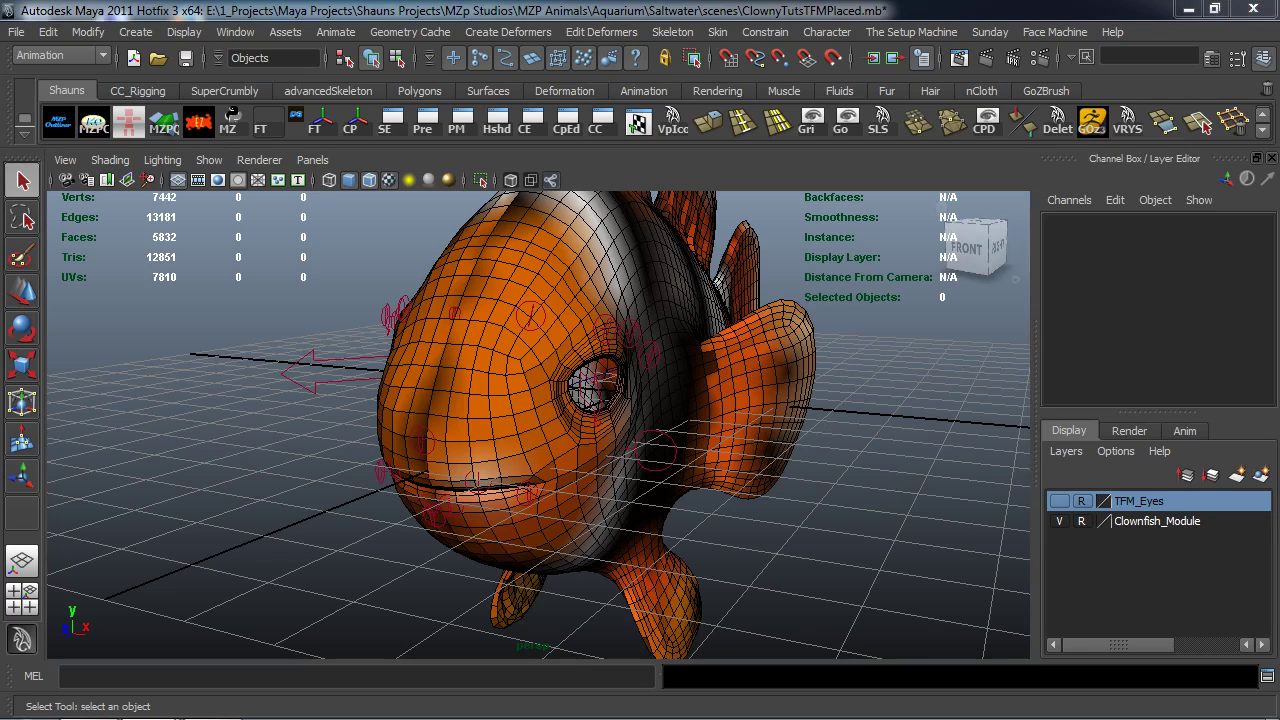
Reselect the CC_Clownfish_Main_Master control, set its Visibility to 1 and clear the selection
key("ctrl+z")
left_click(1216, 386)
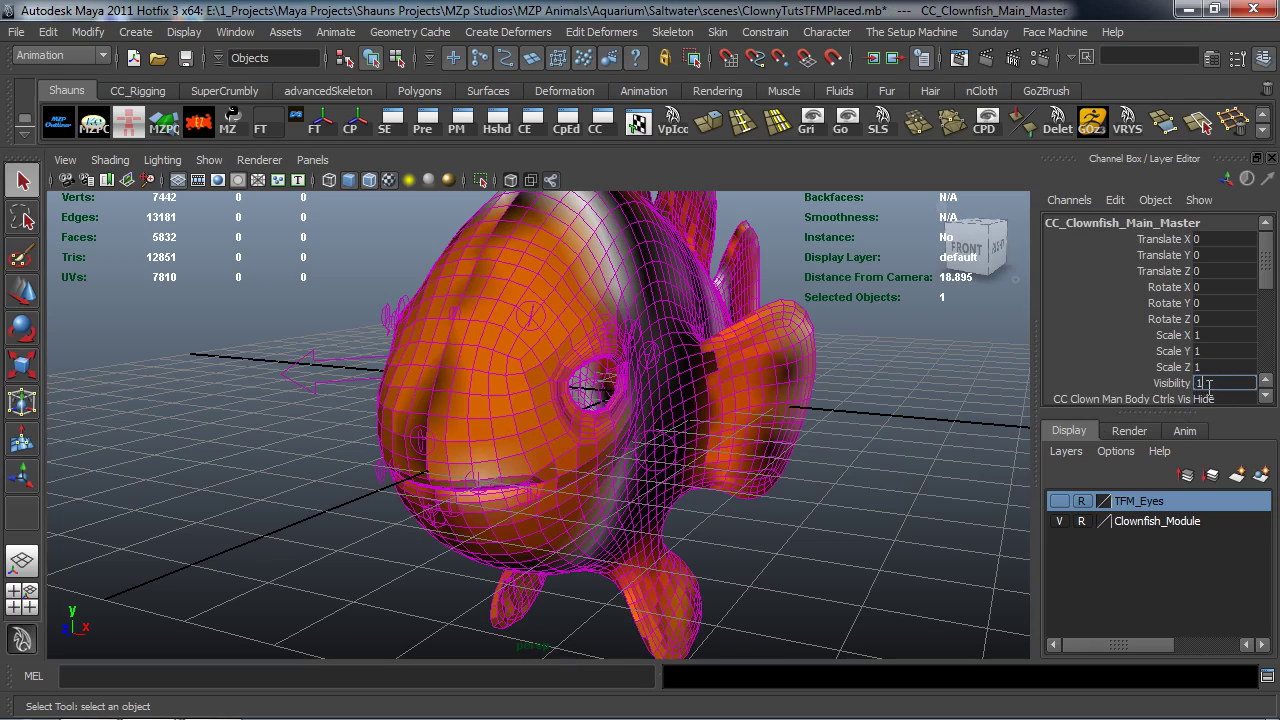
key("Return")
left_click(891, 450)
left_click_drag(840, 458, 698, 432, "alt")
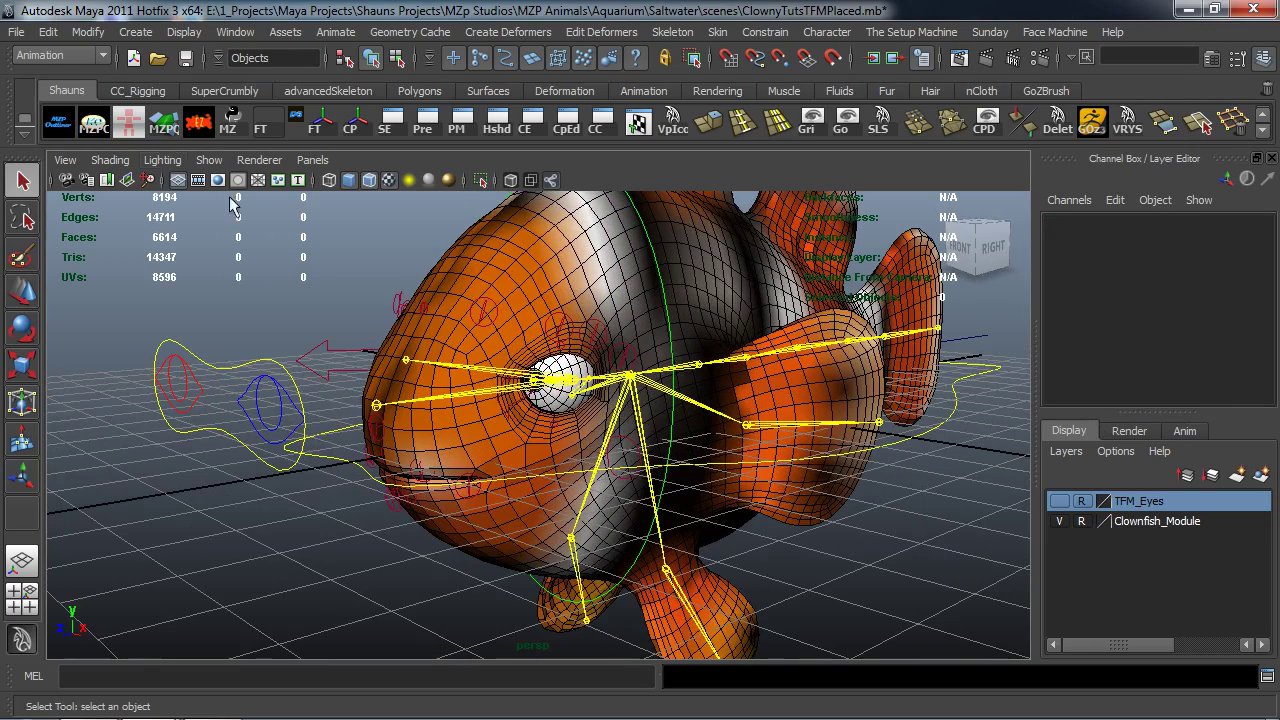
Hide joints in the perspective view and focus on the eye area
left_click(207, 160)
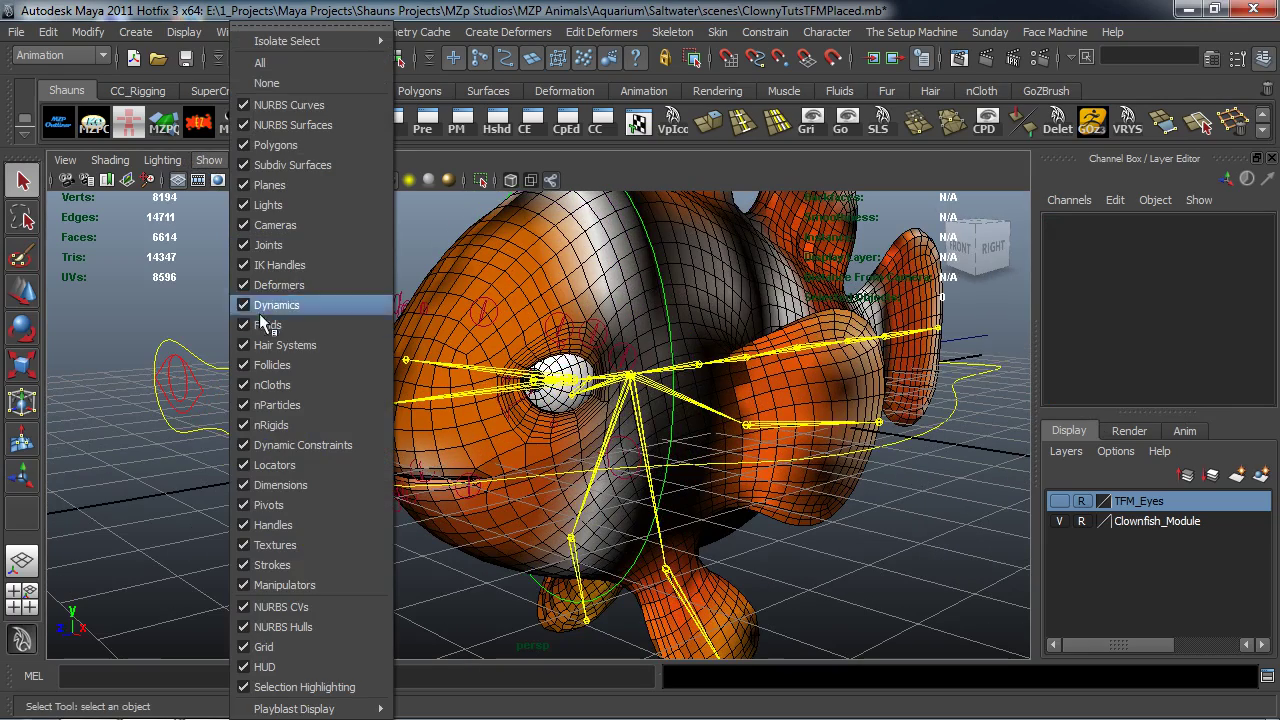
left_click(282, 263)
right_click_drag(284, 268, 390, 365, "alt")
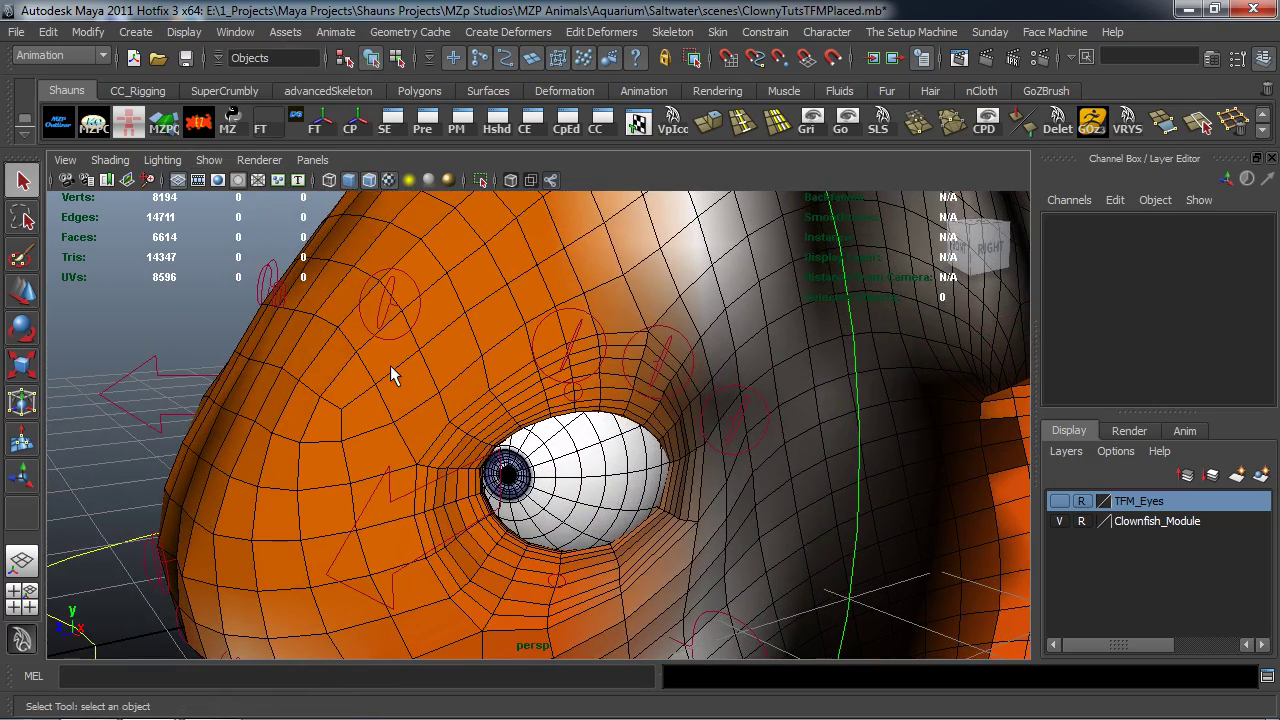
Try moving the inner forehead brow control and the L_brow2_FC control above the eye, undoing each move
key("w")
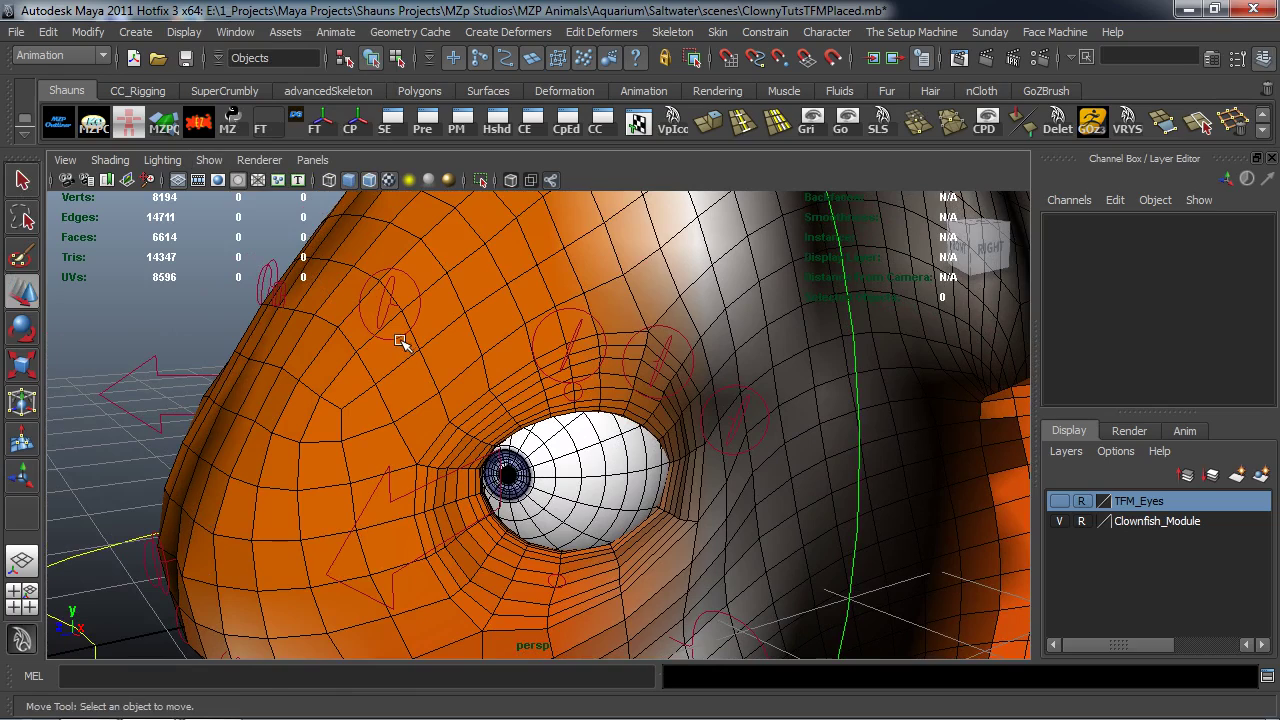
left_click(402, 334)
left_click_drag(416, 318, 372, 308)
key("ctrl+z")
left_click(540, 362)
left_click_drag(545, 355, 515, 335)
key("ctrl+z")
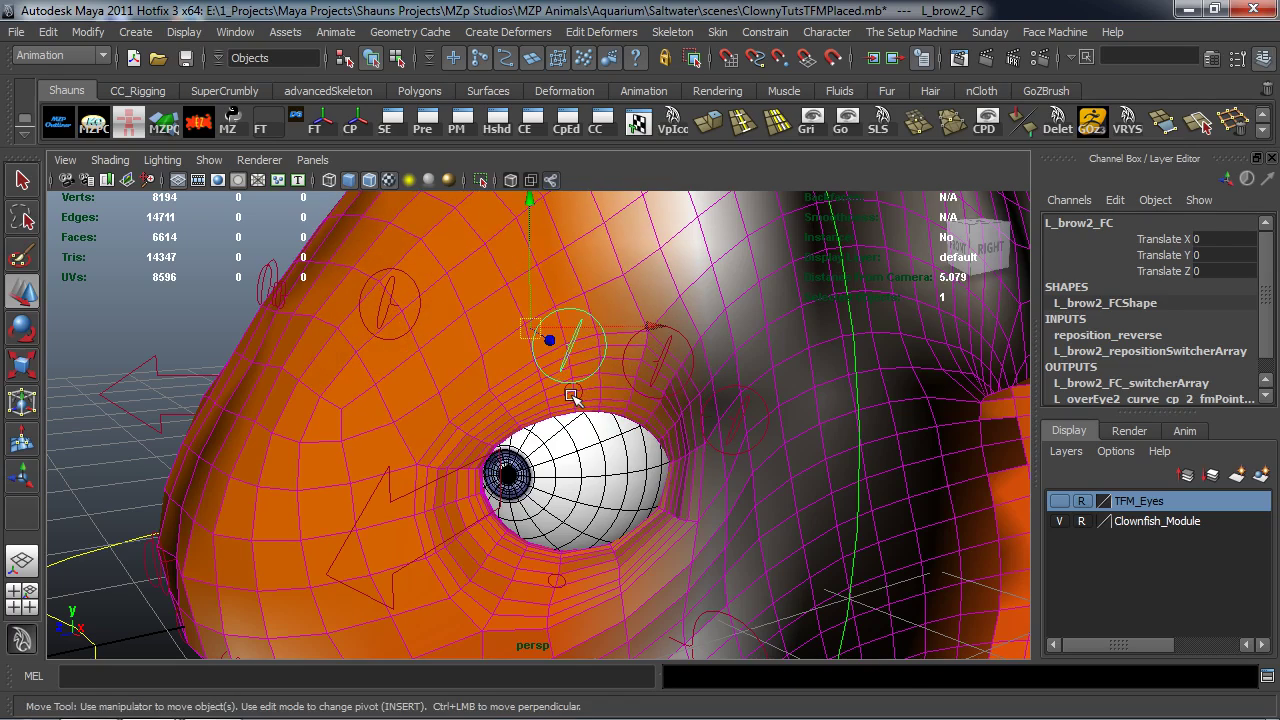
Try moving the L_upperLid_FC and L_brow3_FC controls, undoing each move
left_click(578, 400)
left_click_drag(580, 402, 583, 405)
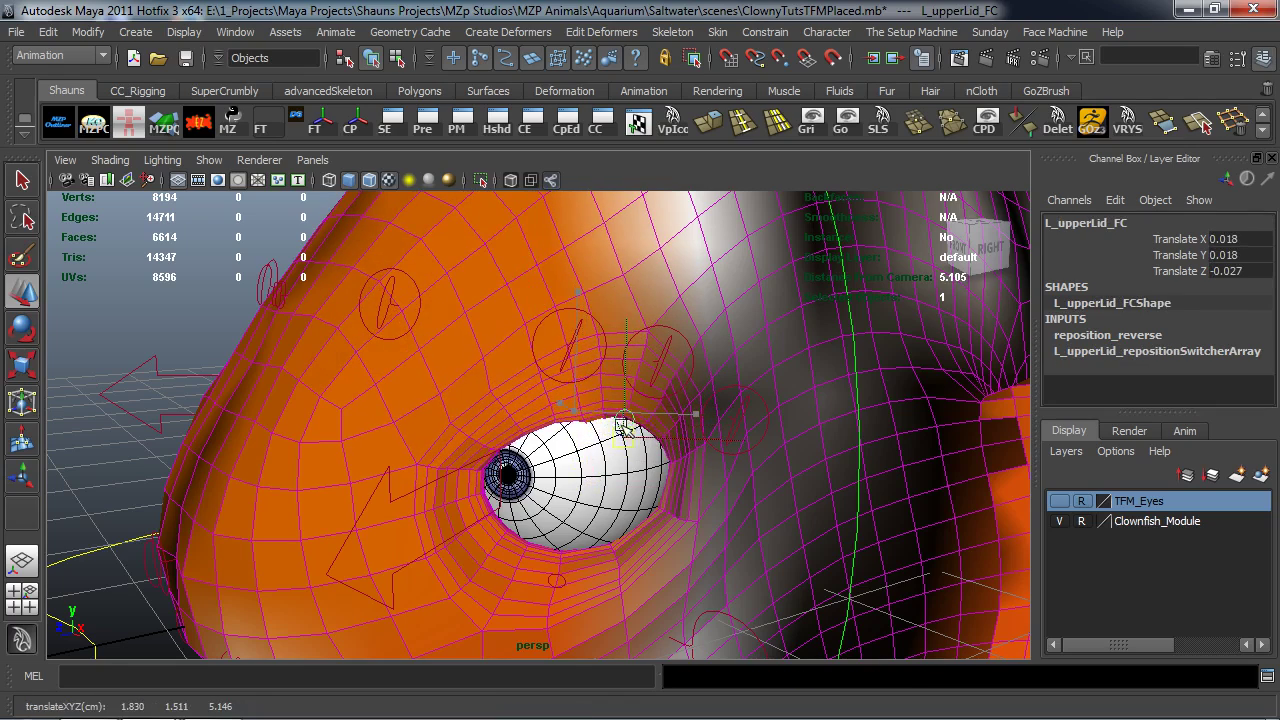
key("ctrl+z")
left_click(686, 382)
mouse_move(537, 318)
left_mouse_down()
mouse_move(529, 334)
mouse_move(529, 306)
left_mouse_up()
key("ctrl+z")
Select the L_brow4_FC control and examine its pivot position relative to the control from several angles
left_click(712, 448)
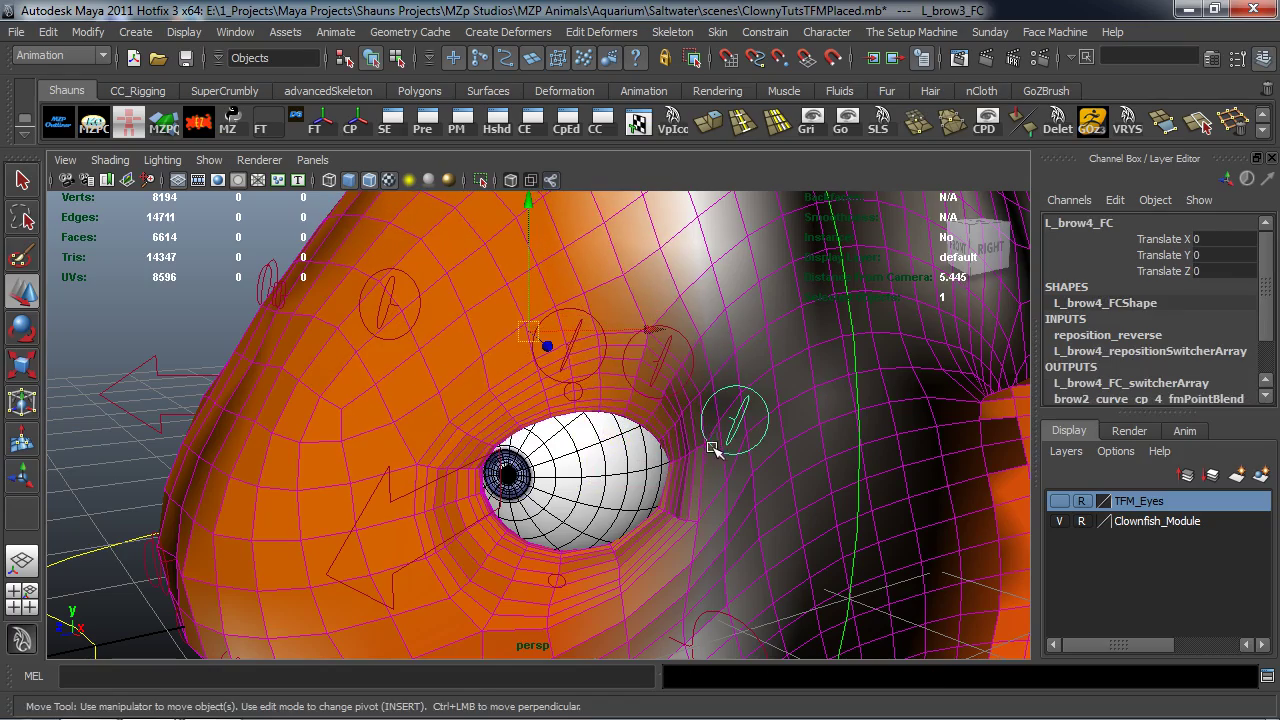
left_click_drag(543, 354, 553, 398, "alt")
left_click_drag(597, 332, 576, 360, "alt")
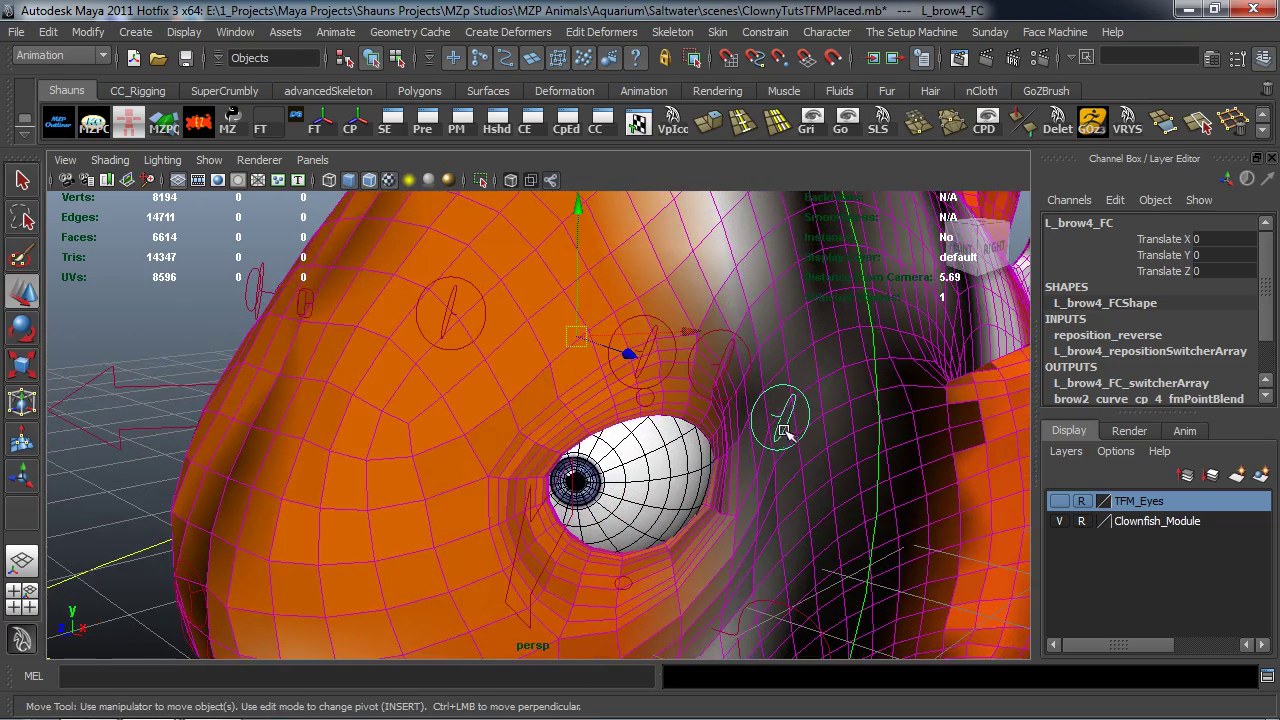
mouse_move(778, 420)
left_mouse_down("alt")
mouse_move(760, 418)
mouse_move(786, 412)
left_mouse_up("alt")
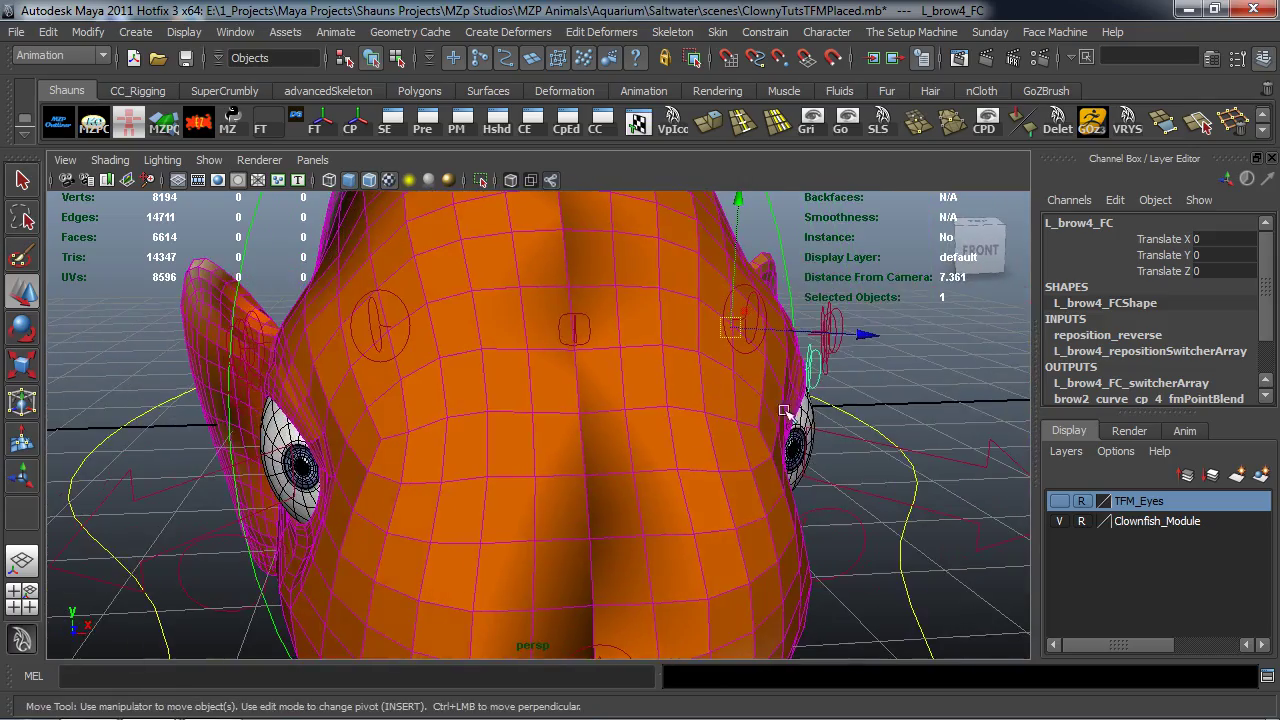
left_click_drag(375, 330, 515, 391, "alt")
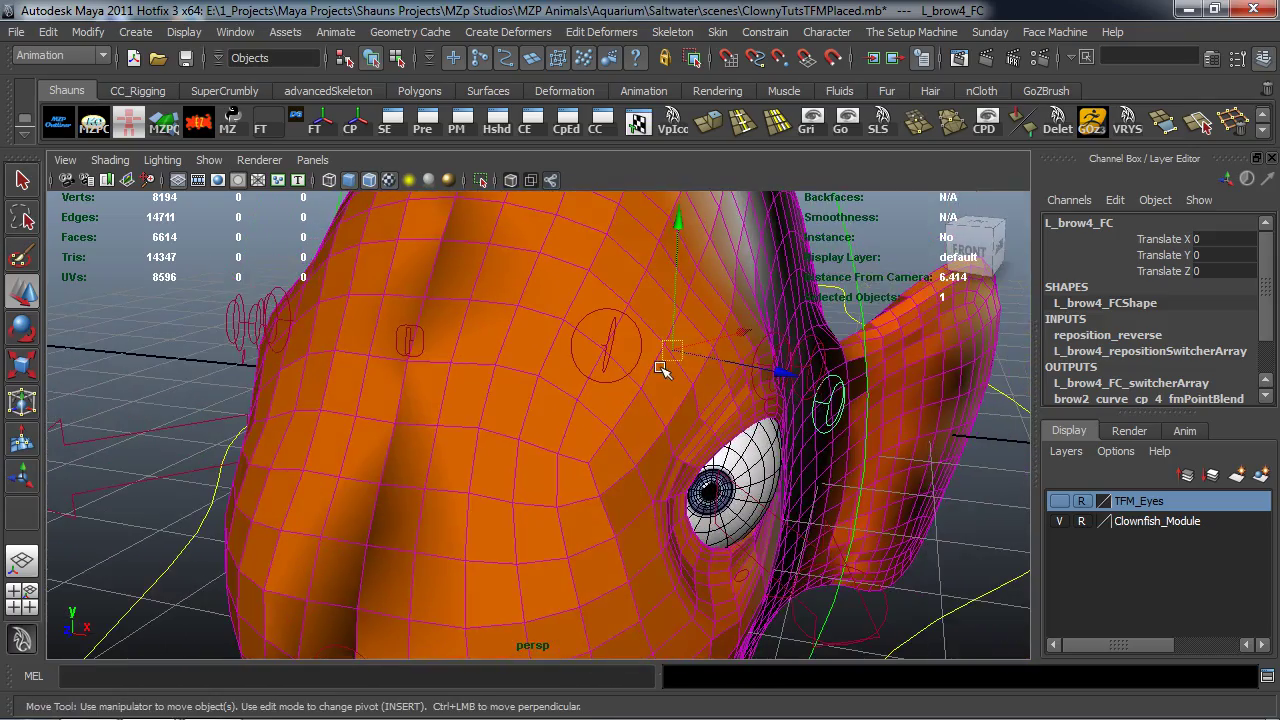
left_click_drag(655, 375, 537, 399, "alt")
left_click_drag(342, 409, 536, 425, "alt")
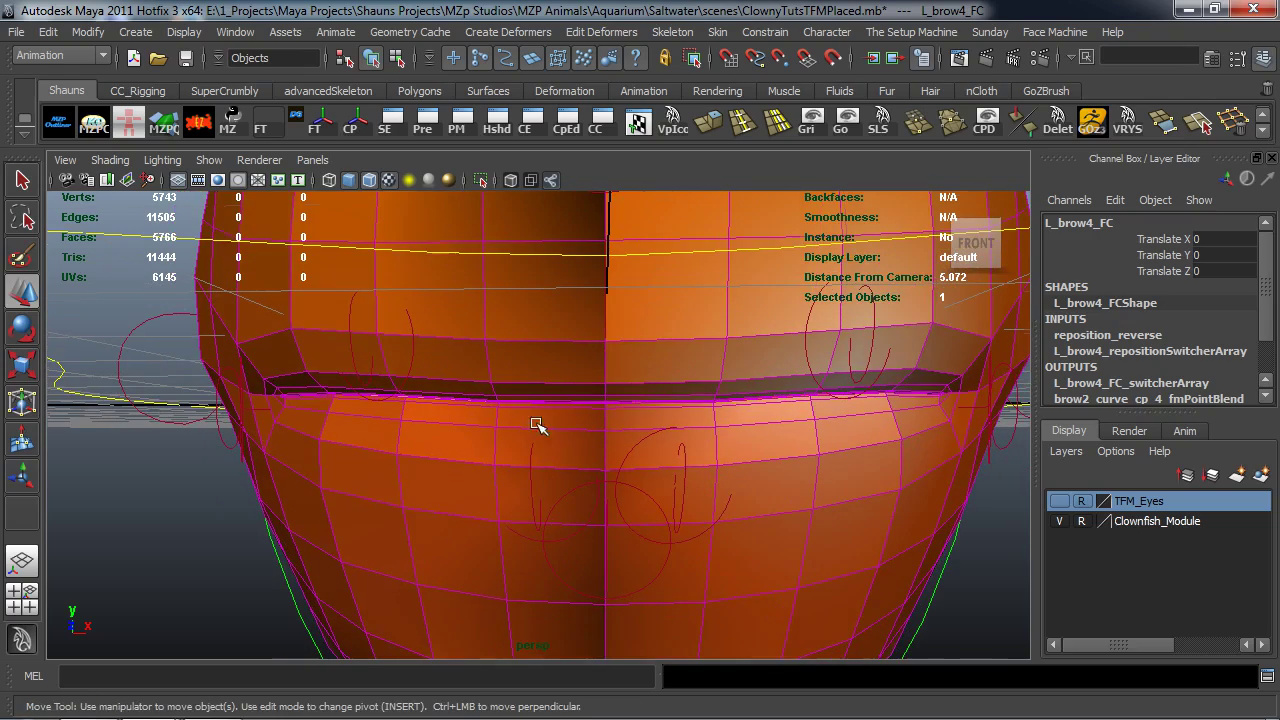
Try moving the R_lowerMouth_FC control below the lip, undo the move and clear the selection
left_click(518, 528)
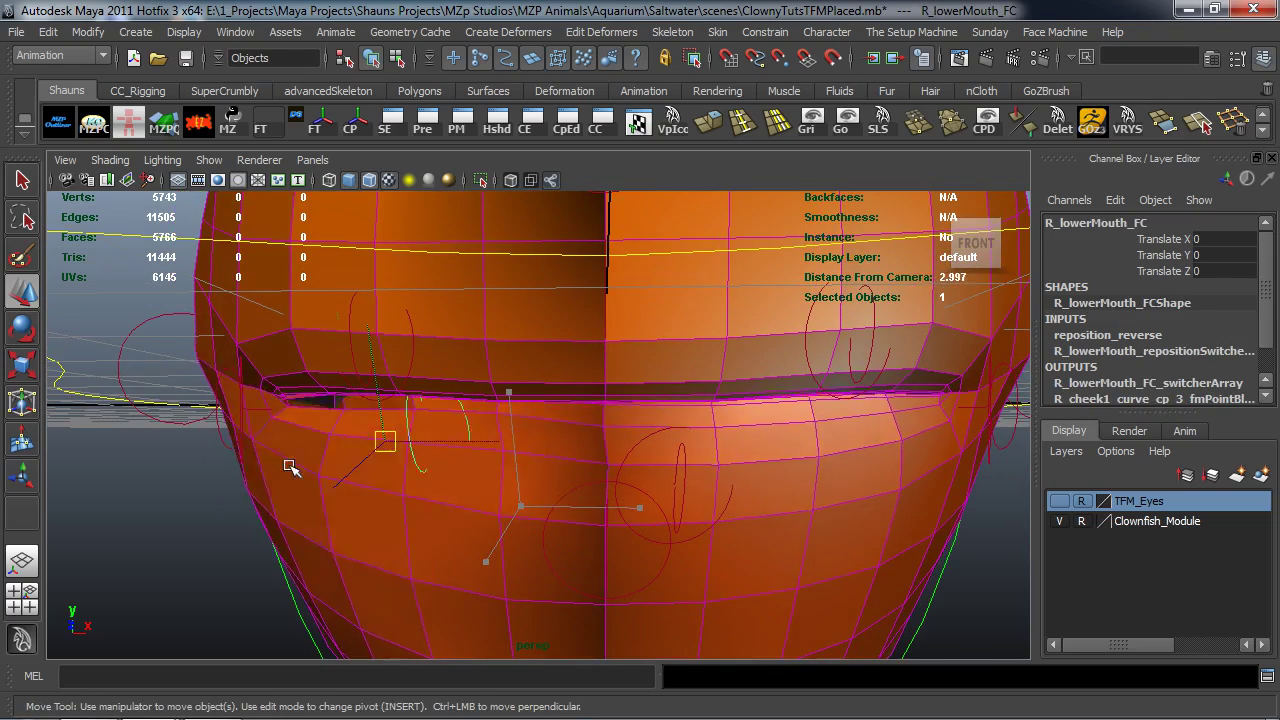
left_click_drag(343, 513, 358, 513)
key("z")
scroll(403, 463, "down", 5)
left_click_drag(374, 443, 351, 459, "alt")
left_click(283, 501)
scroll(263, 469, "down", 5)
middle_click_drag(554, 433, 560, 430, "alt")
left_click_drag(566, 490, 557, 466, "alt")
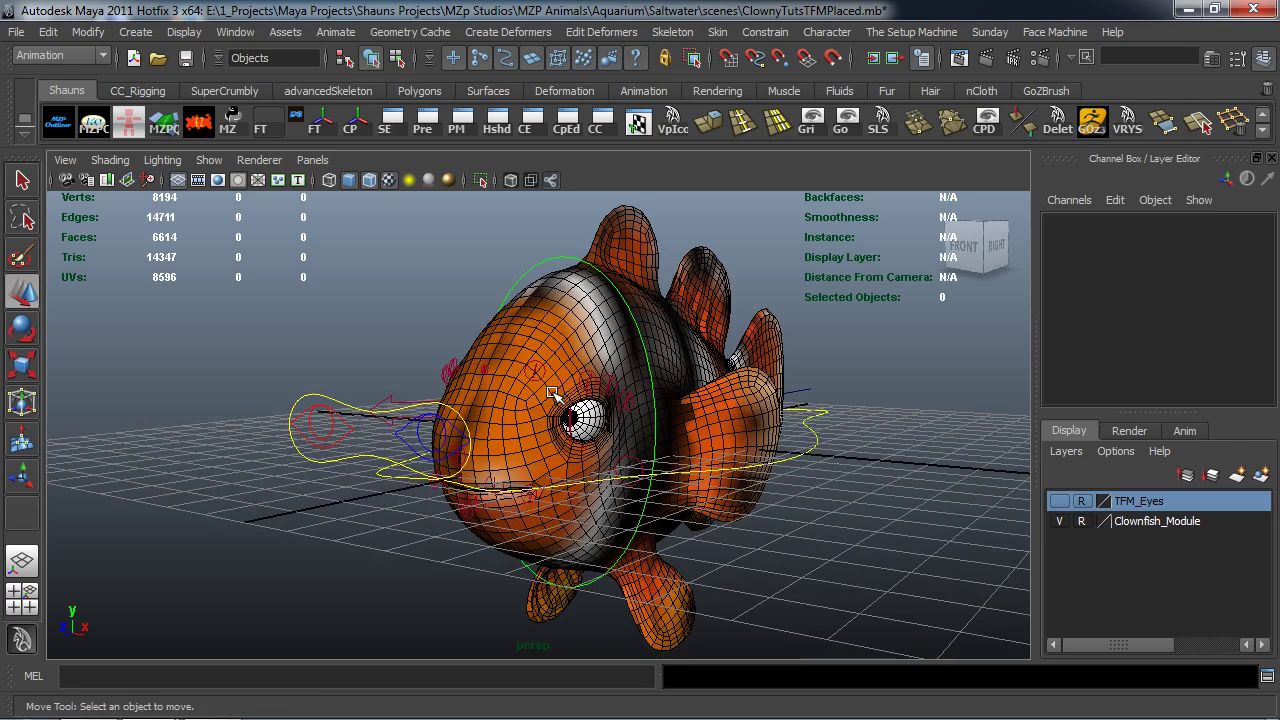
mouse_move(531, 417)
left_mouse_down("alt")
mouse_move(505, 422)
mouse_move(528, 425)
mouse_move(516, 430)
left_mouse_up("alt")
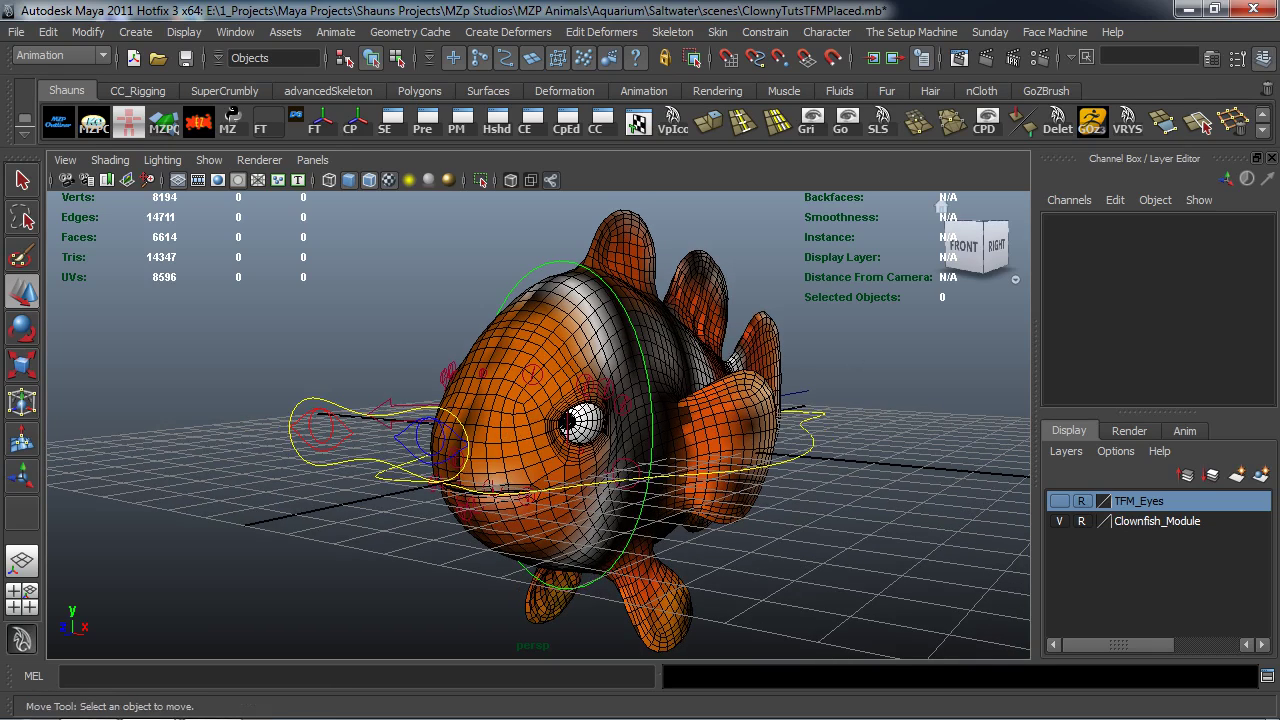